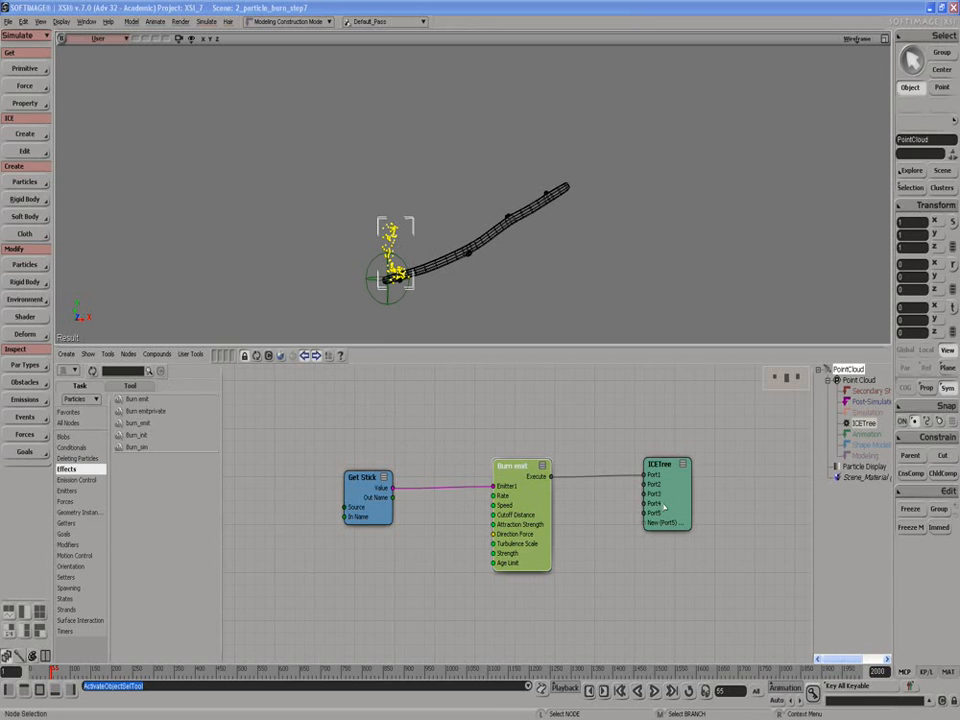
Rearrange the ICETree, Burn emit and Get Stick nodes to make room in the graph for more nodes.
mouse_move(663, 508)
mouse_down()
mouse_move(603, 506)
mouse_move(626, 540)
mouse_move(680, 542)
mouse_up()
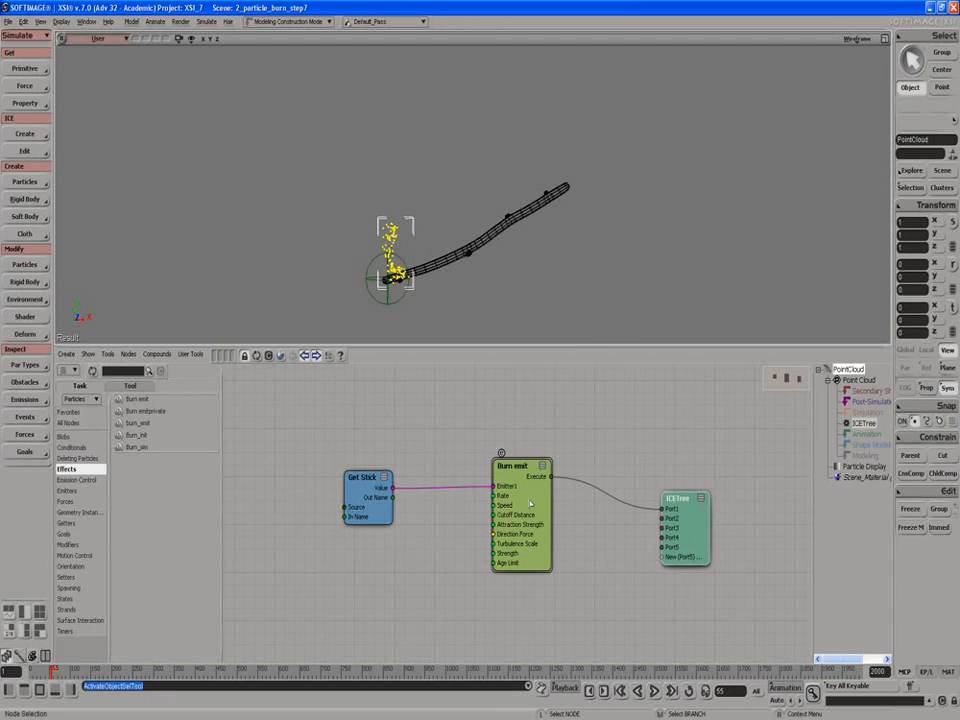
drag(530, 503, 530, 483)
drag(370, 494, 365, 471)
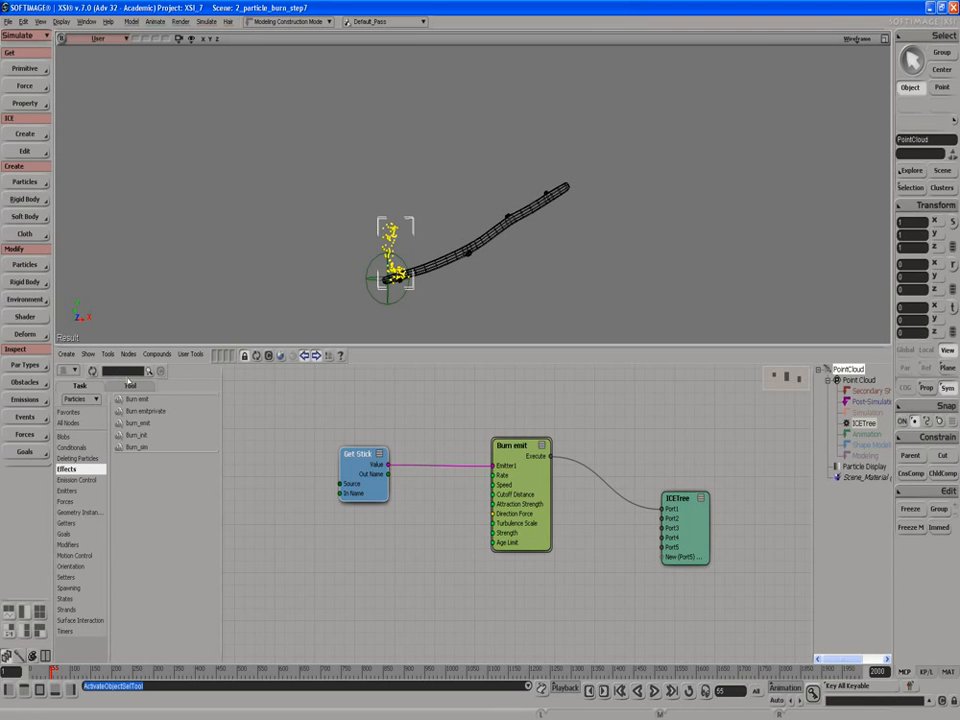
Add a Set Particle Size node below Burn emit and connect its Execute output to Port2 of the ICETree.
text(set )
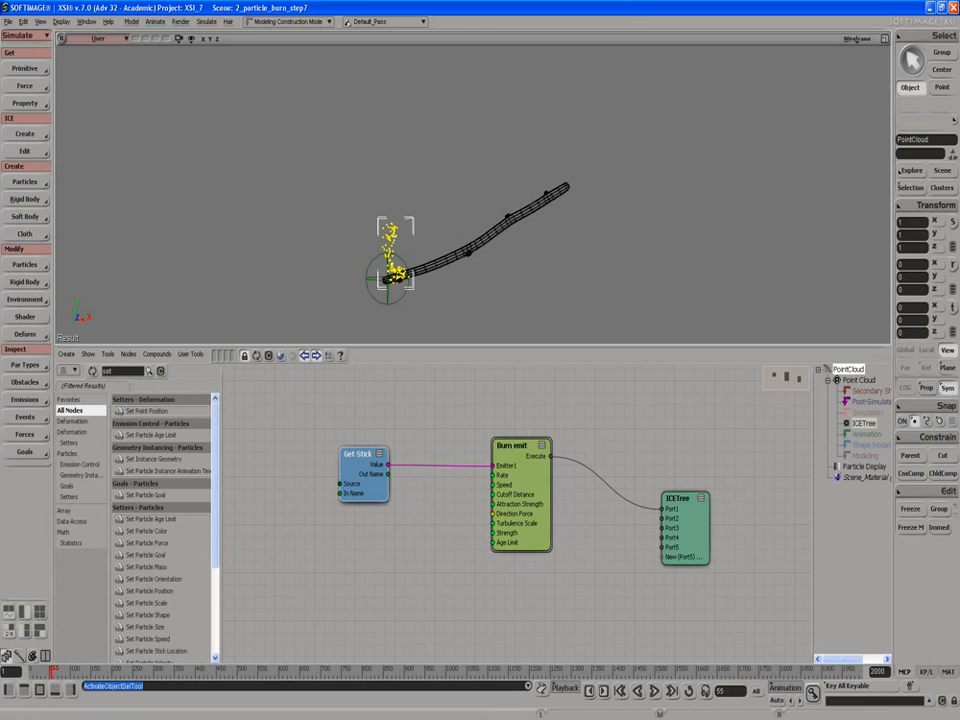
text(par)
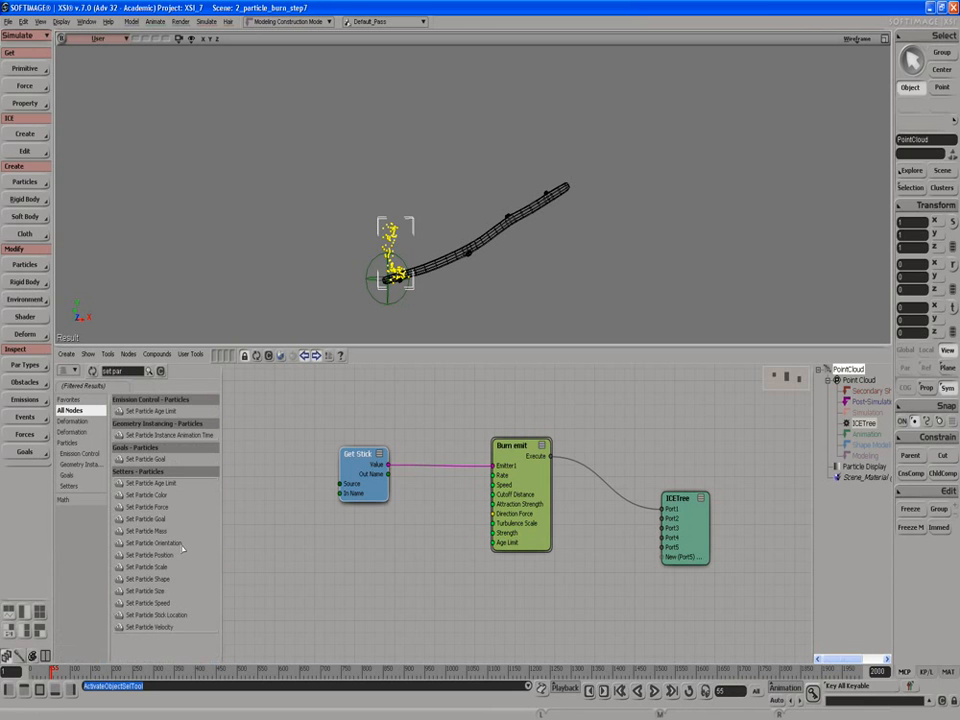
mouse_move(130, 593)
mouse_down()
mouse_move(302, 586)
mouse_move(340, 575)
mouse_move(445, 605)
mouse_move(462, 599)
mouse_up()
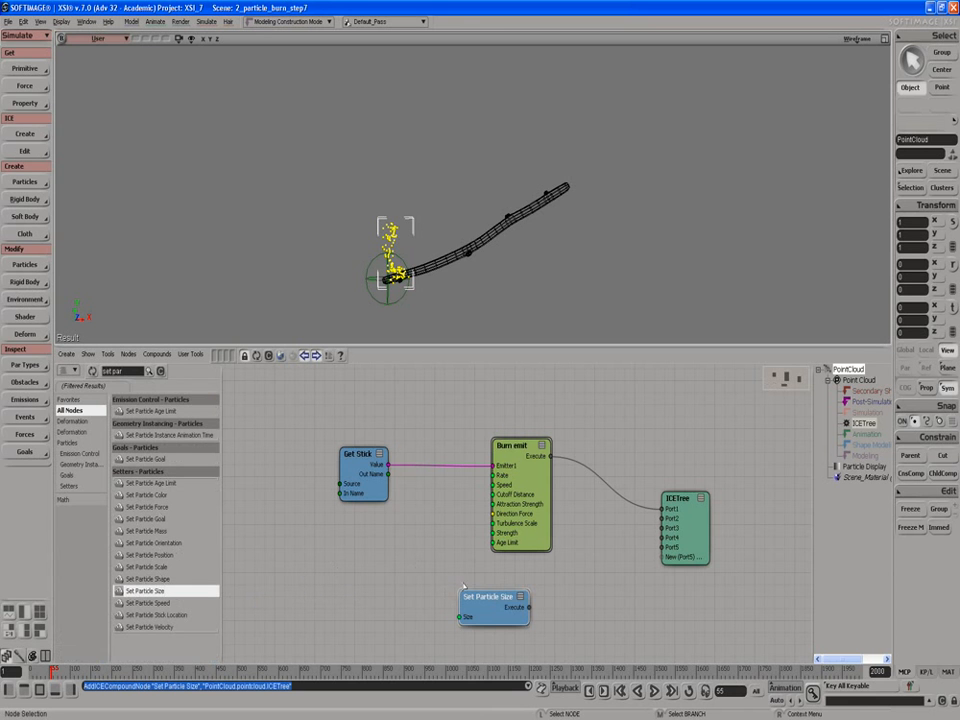
drag(528, 607, 669, 518)
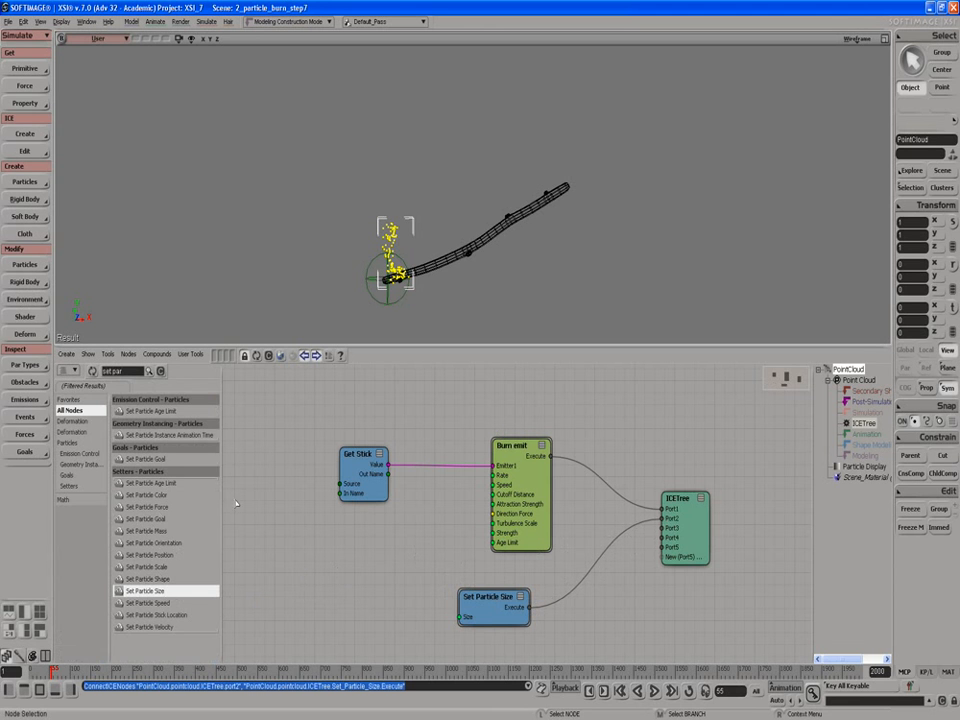
Add a Modulate Value by Age Percentage node and connect its Value output to the Size input of Set Particle Size.
click(132, 372)
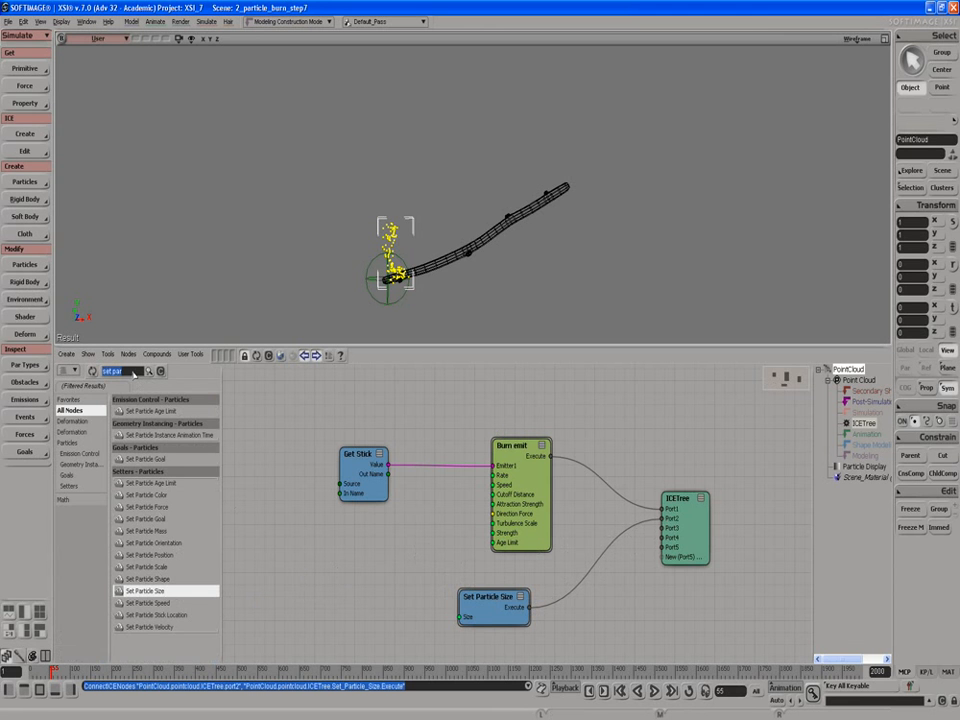
text(mo)
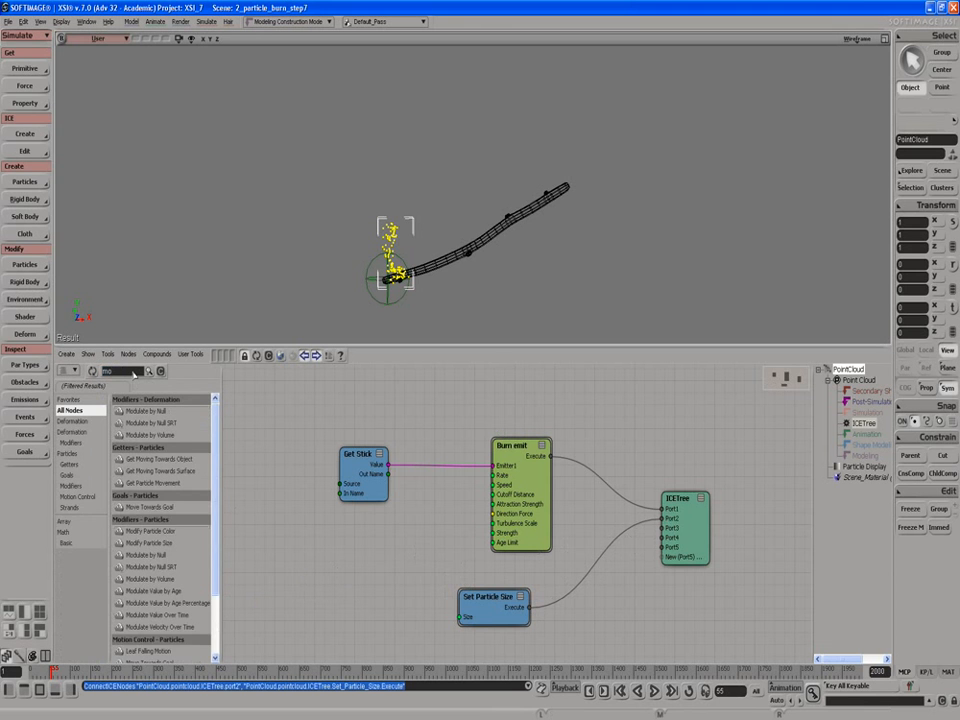
text(du)
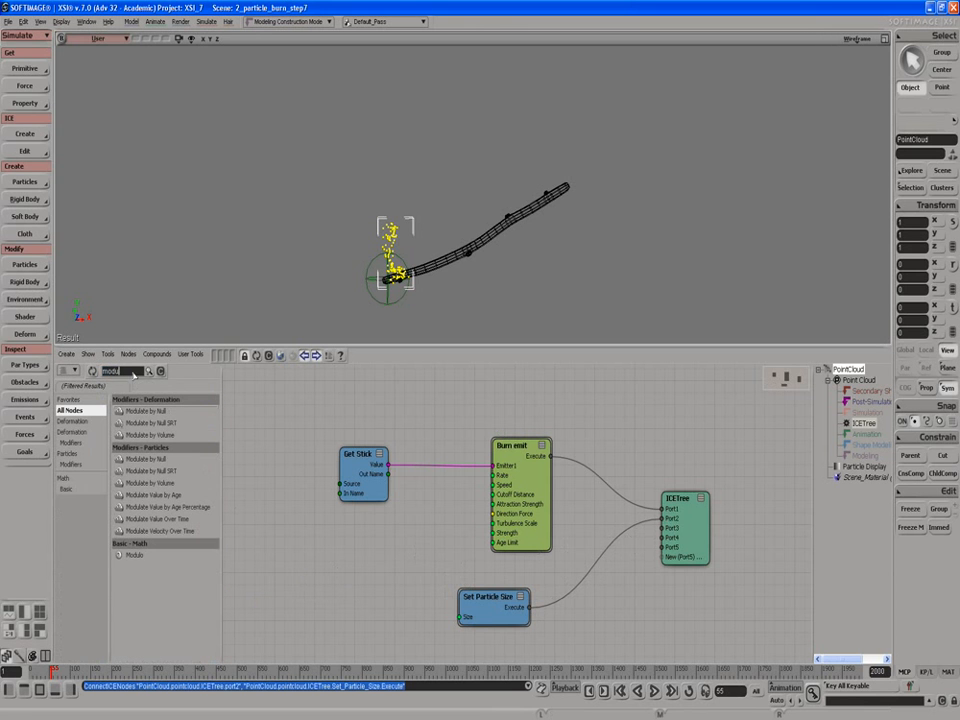
drag(166, 508, 257, 591)
drag(383, 604, 398, 604)
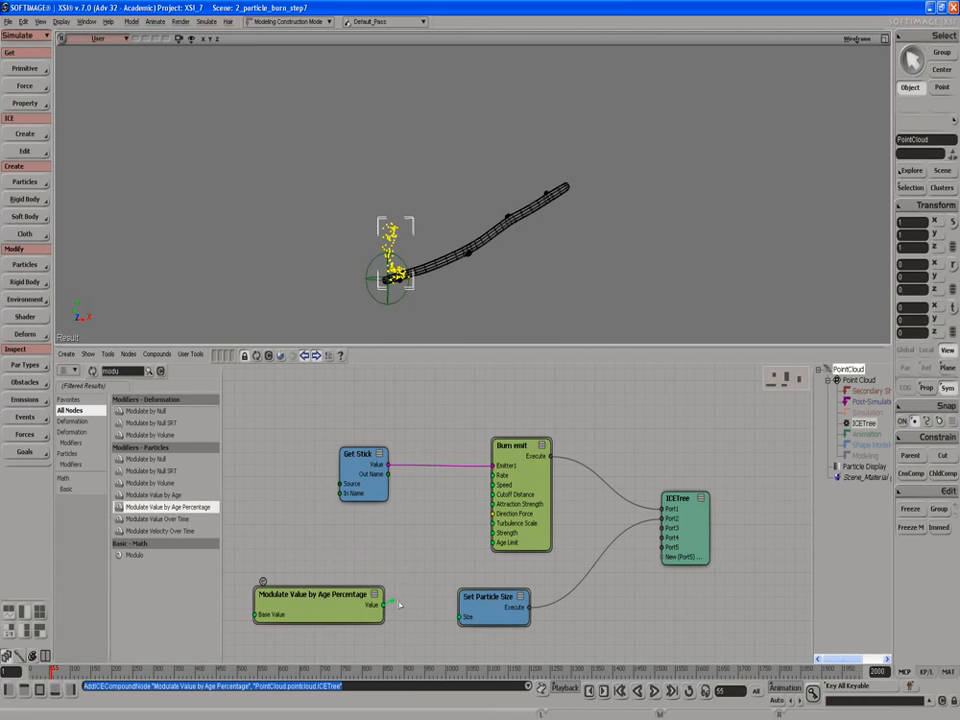
drag(469, 617, 472, 618)
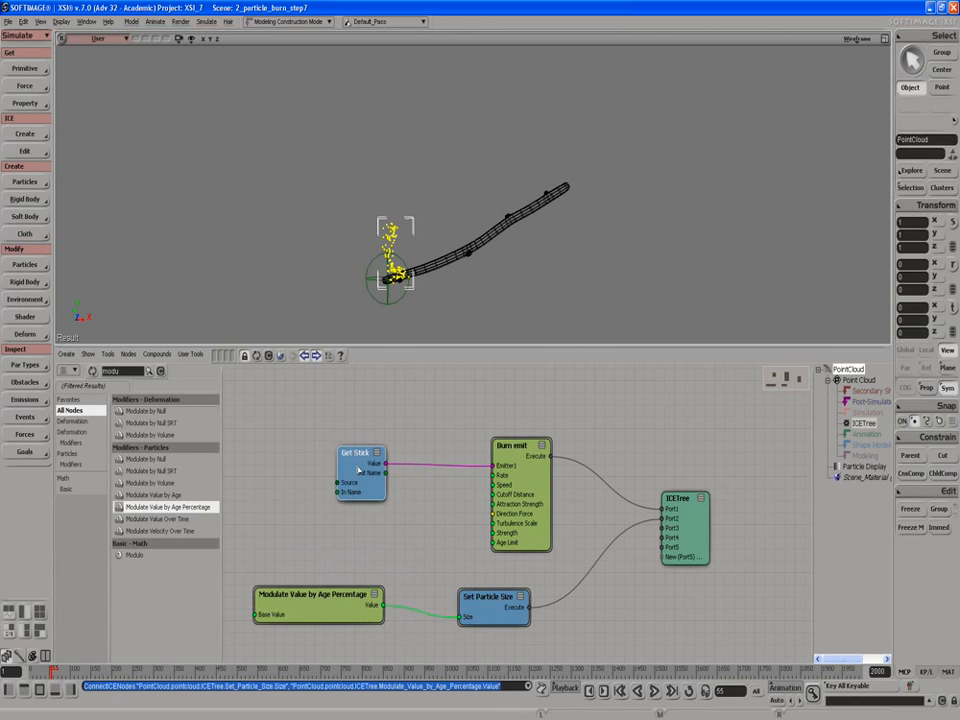
drag(364, 473, 346, 463)
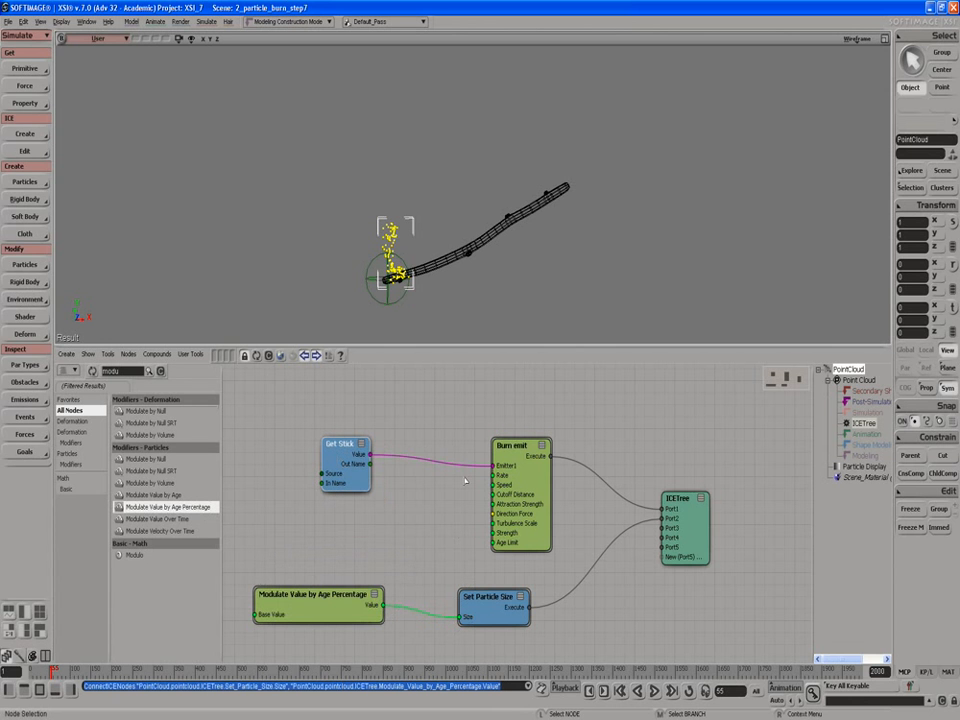
Inside the Burn emit compound, set the particle shape of the Emit from Surface node to Sphere.
double_click(520, 470)
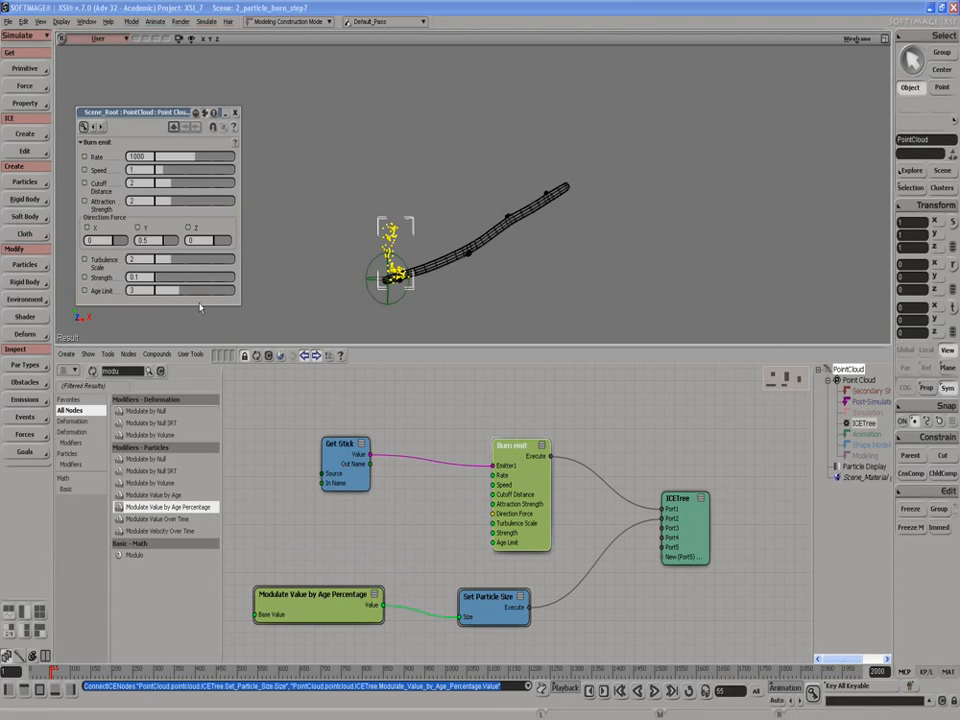
click(235, 112)
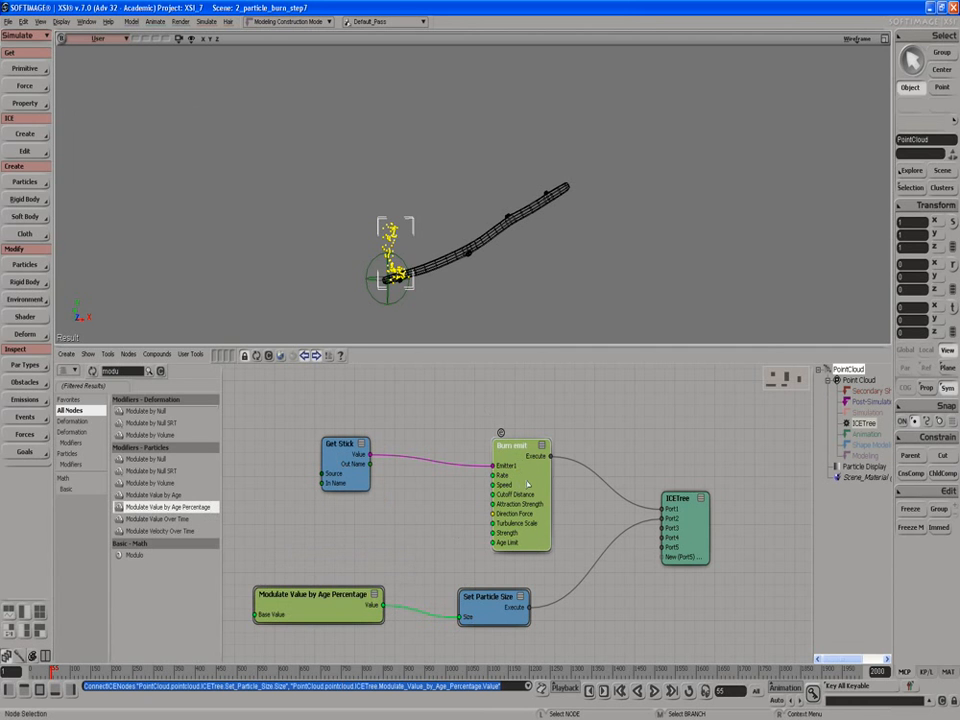
click(502, 434)
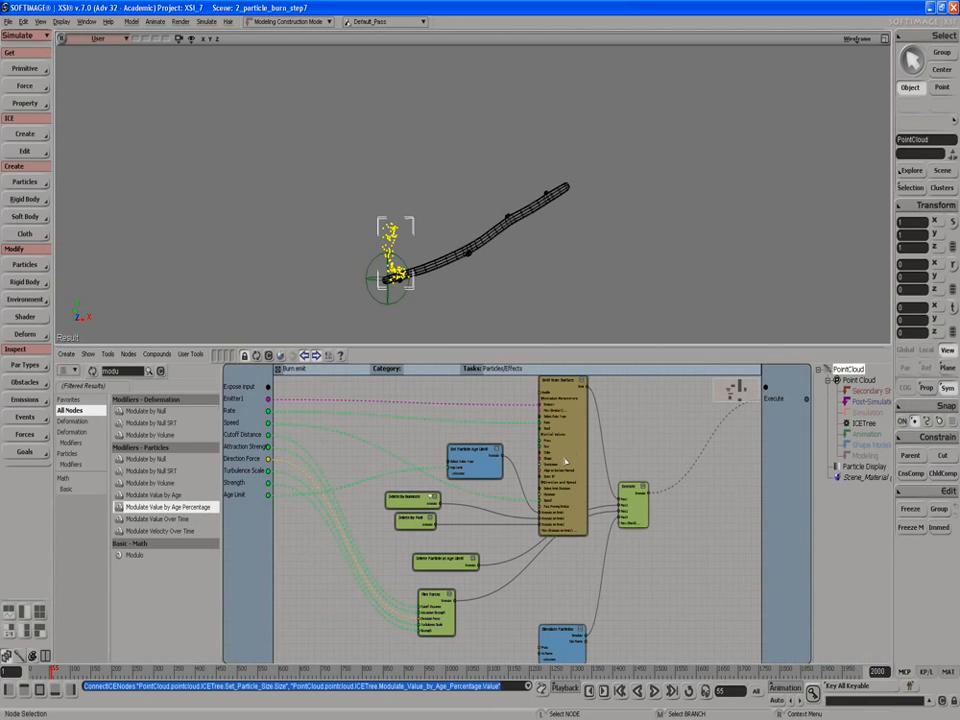
double_click(565, 460)
click(180, 300)
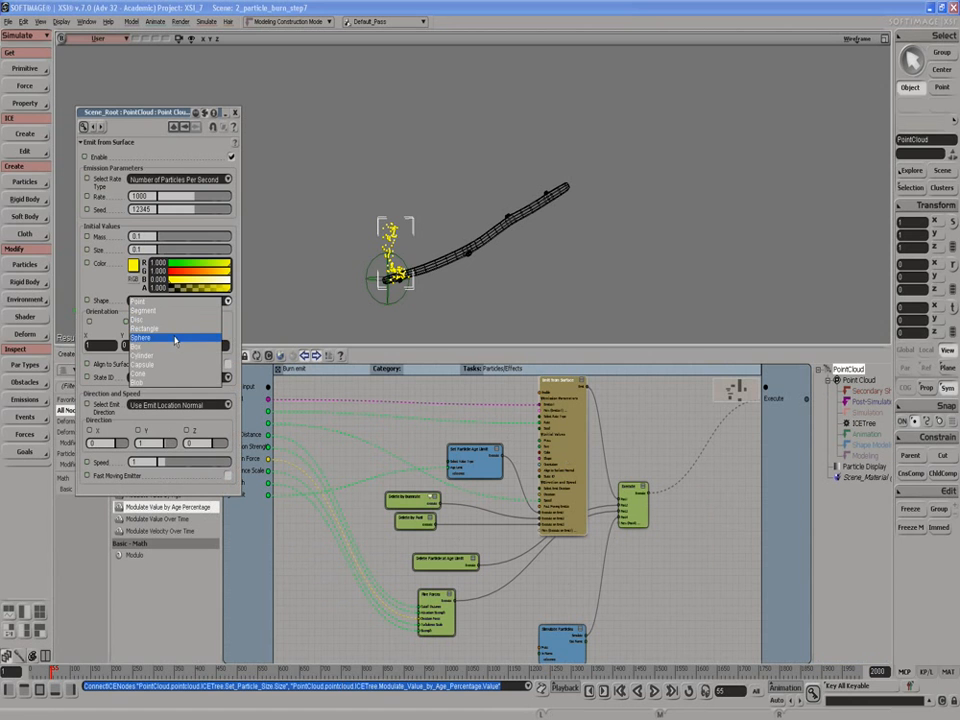
click(175, 339)
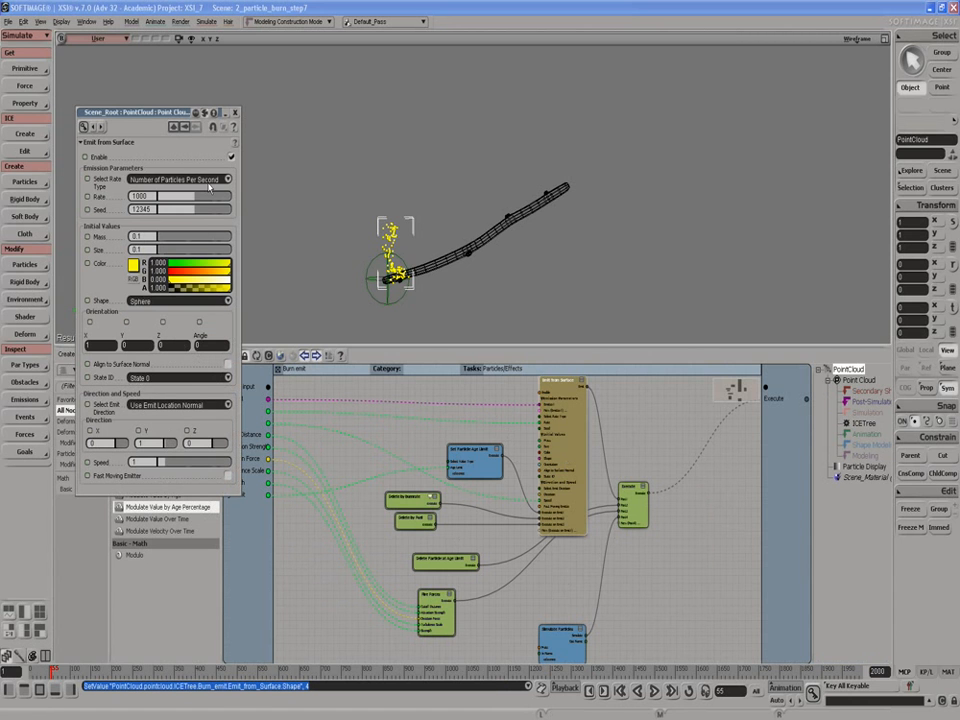
click(234, 112)
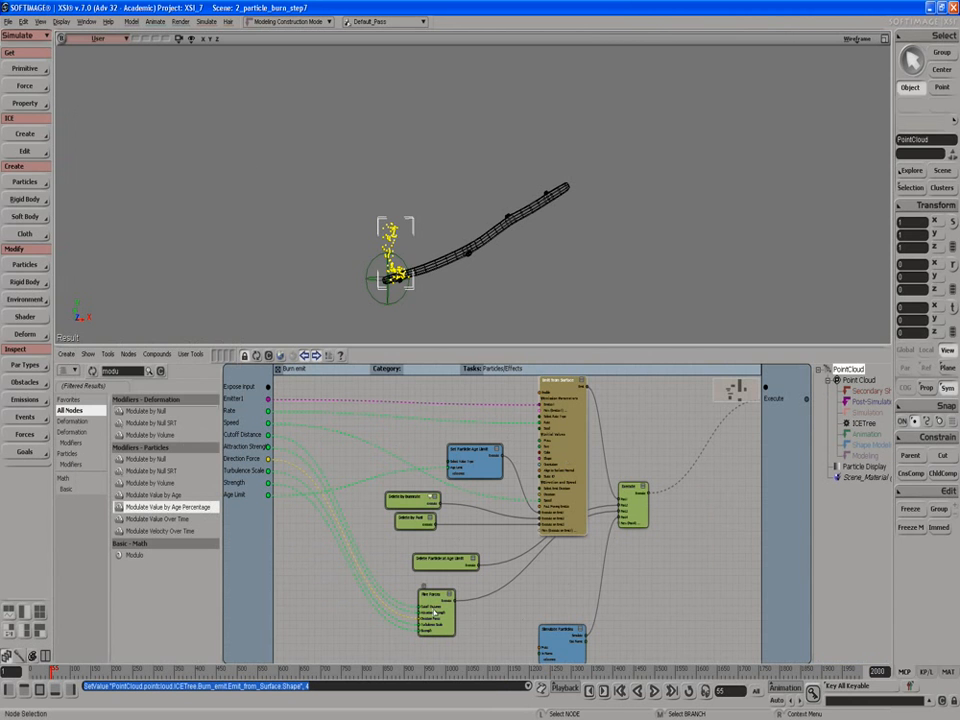
Play the simulation briefly from the start to check the sphere particles, and return from the compound to the main tree.
click(654, 691)
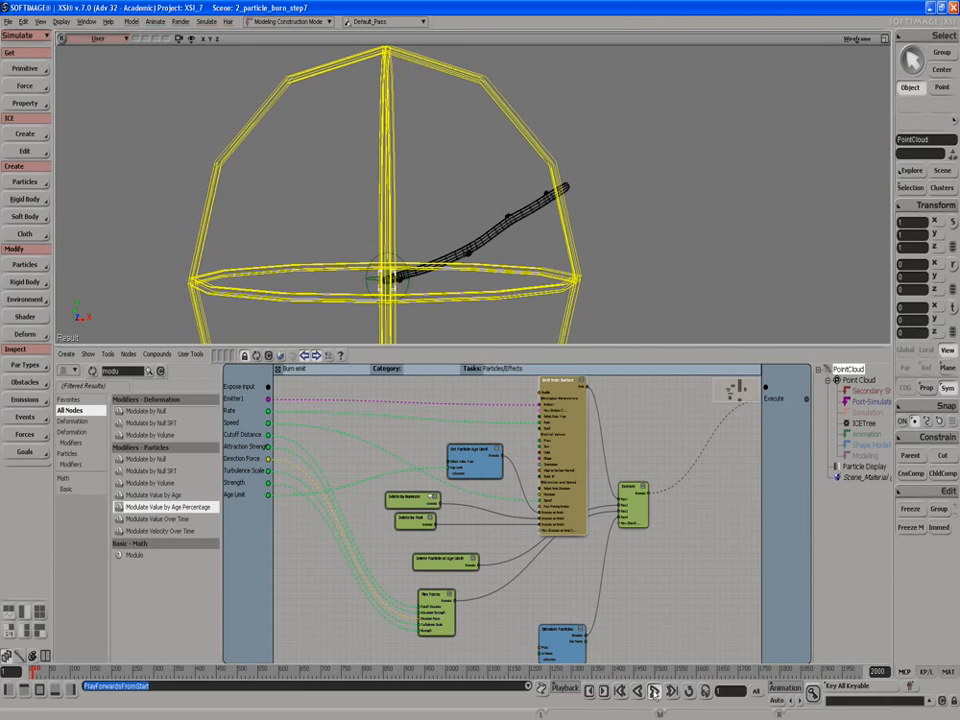
click(654, 691)
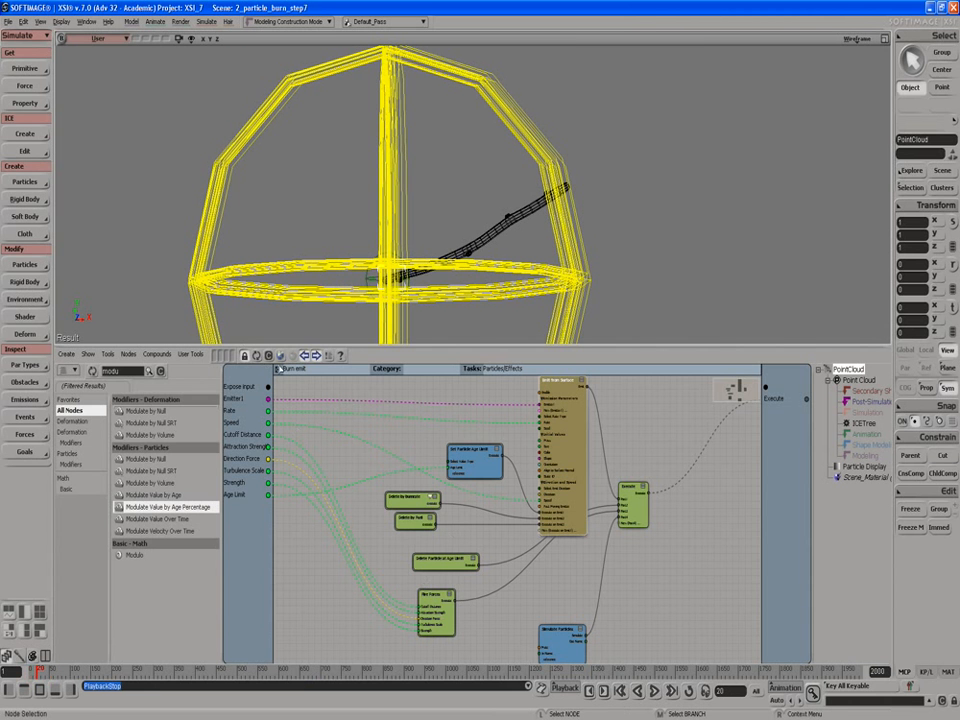
click(279, 369)
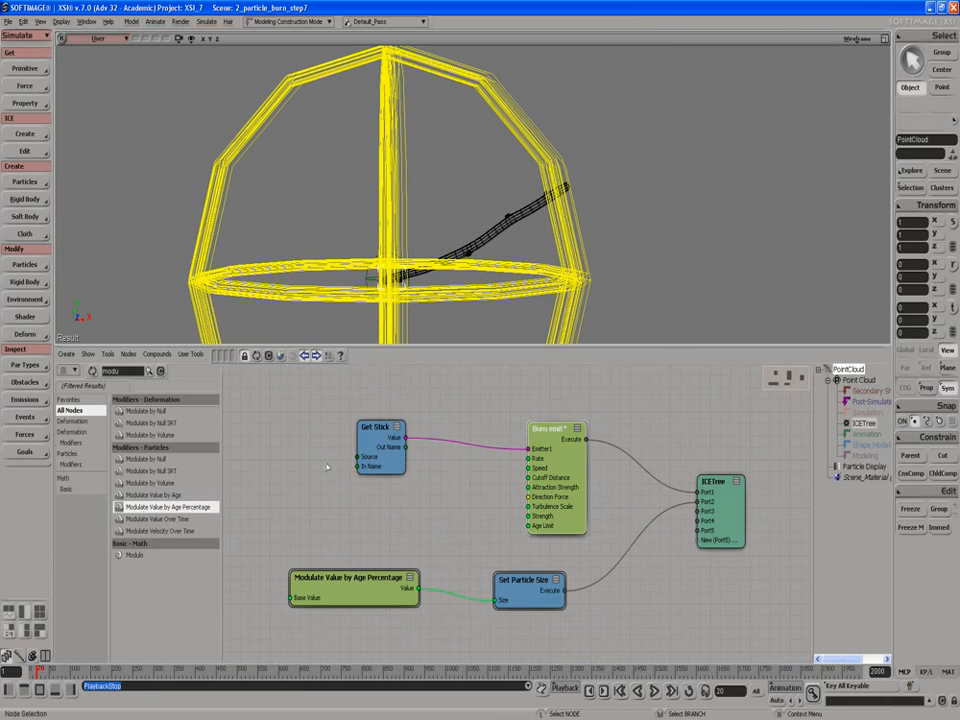
Set the Base Value of Modulate Value by Age Percentage to 0.8 and preview the simulation from the start.
double_click(330, 587)
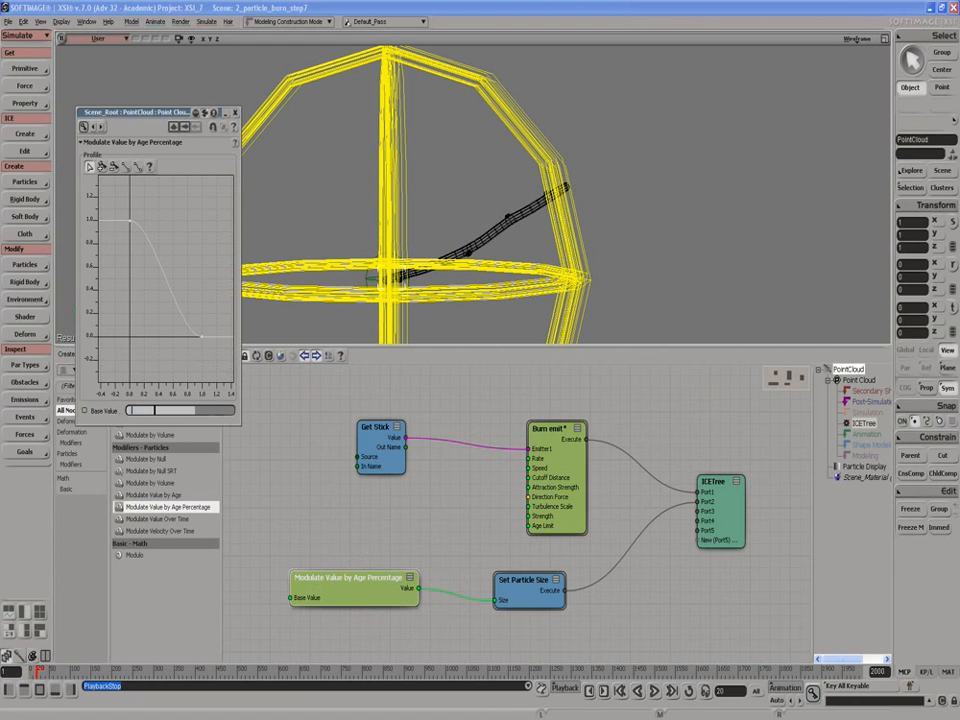
key(Return)
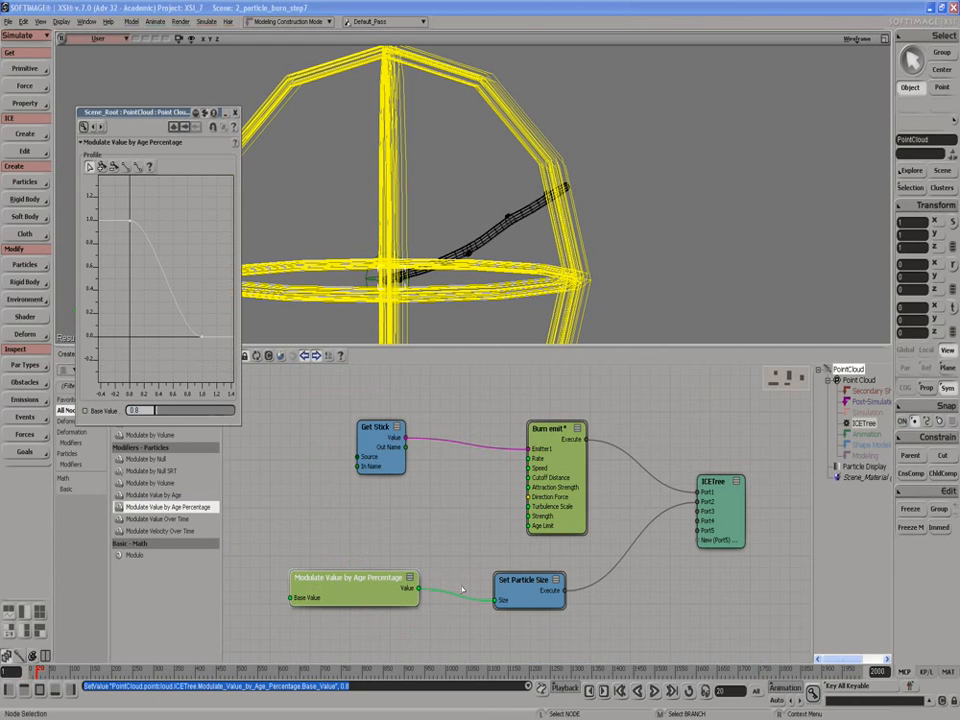
click(655, 691)
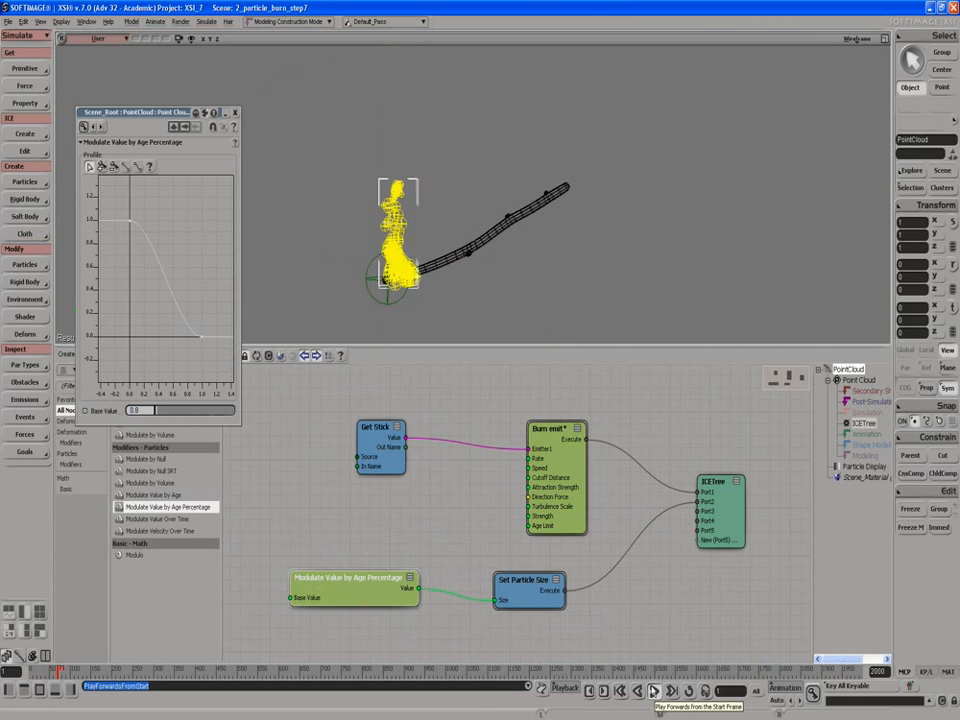
click(655, 691)
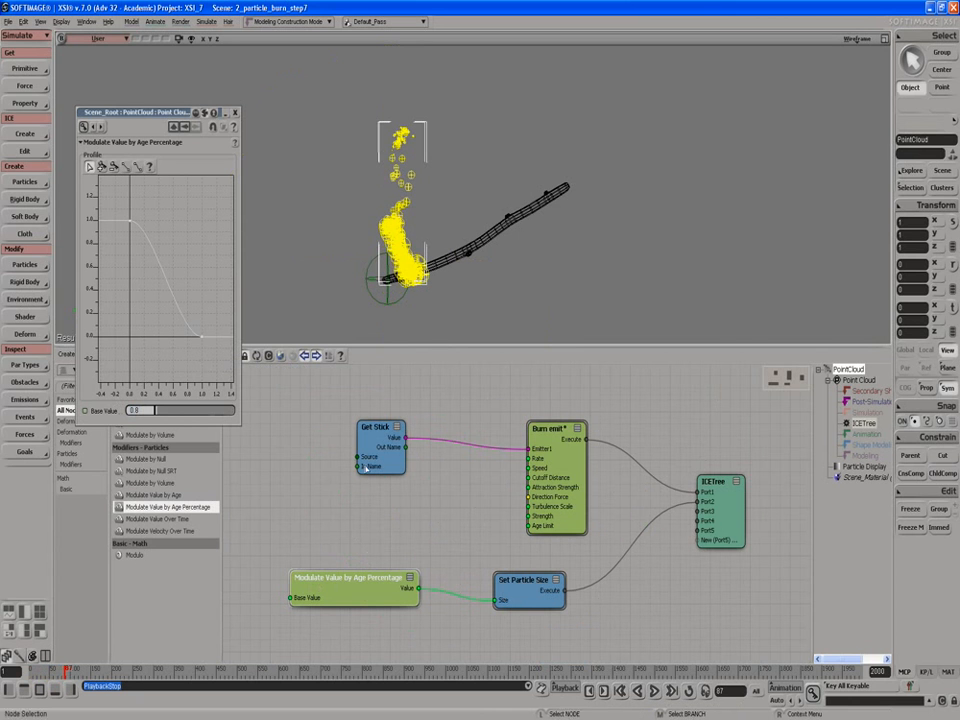
Set the value of the age profile curve's end key at frame 1 to 0.2 in its key properties.
click(202, 338)
right_click(203, 339)
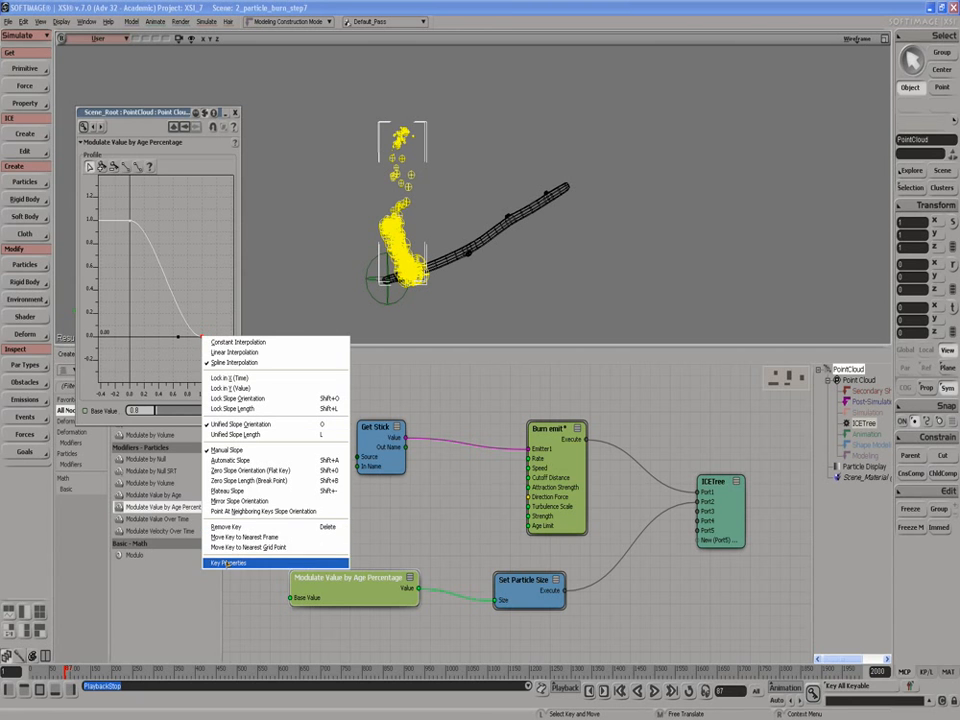
click(230, 563)
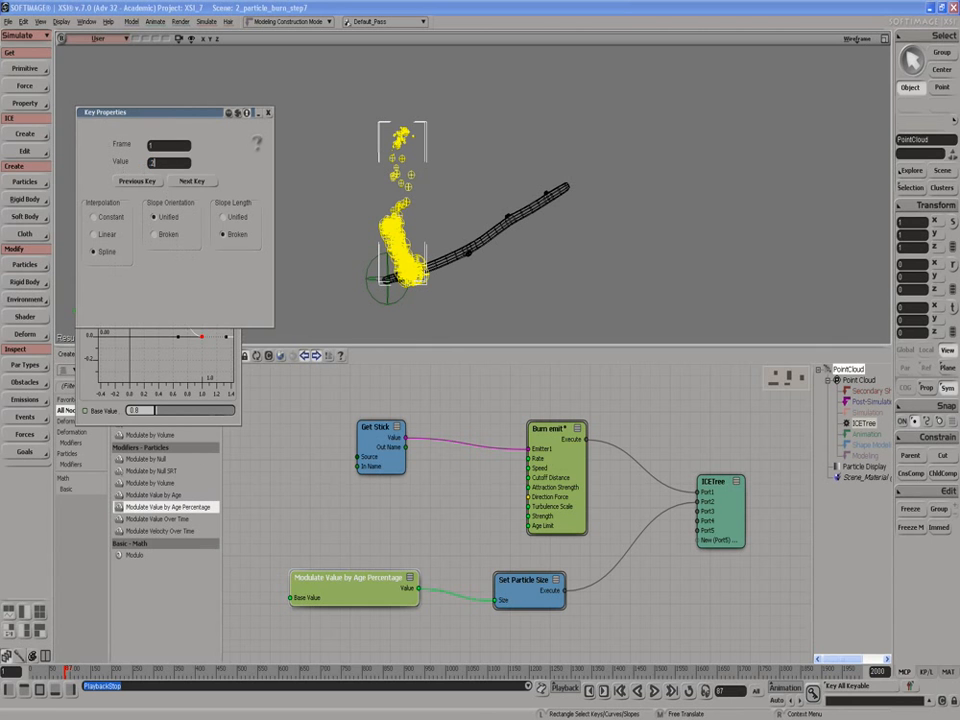
key(Return)
click(268, 113)
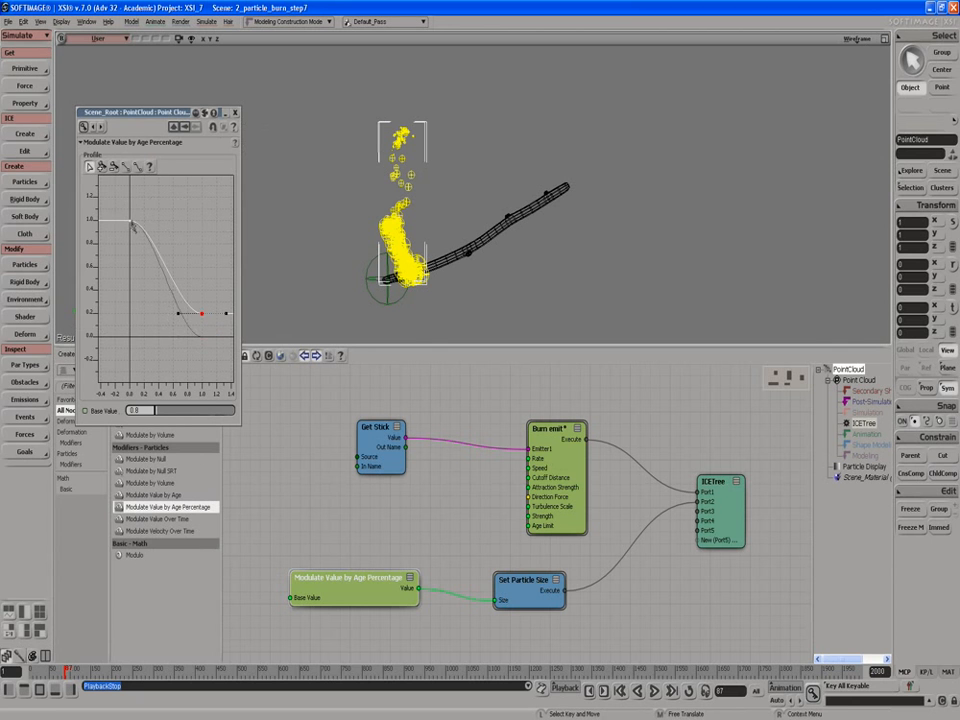
Reshape the age profile curve by sloping the start key's tangent steeply downward and tilting the end key's tangent slightly.
click(131, 224)
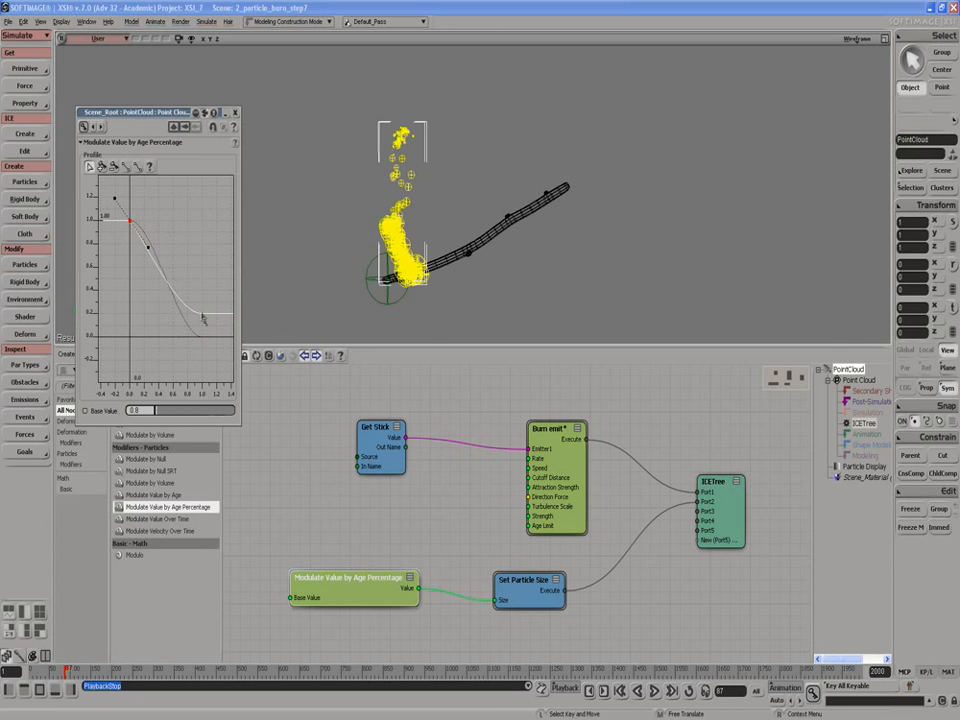
click(131, 220)
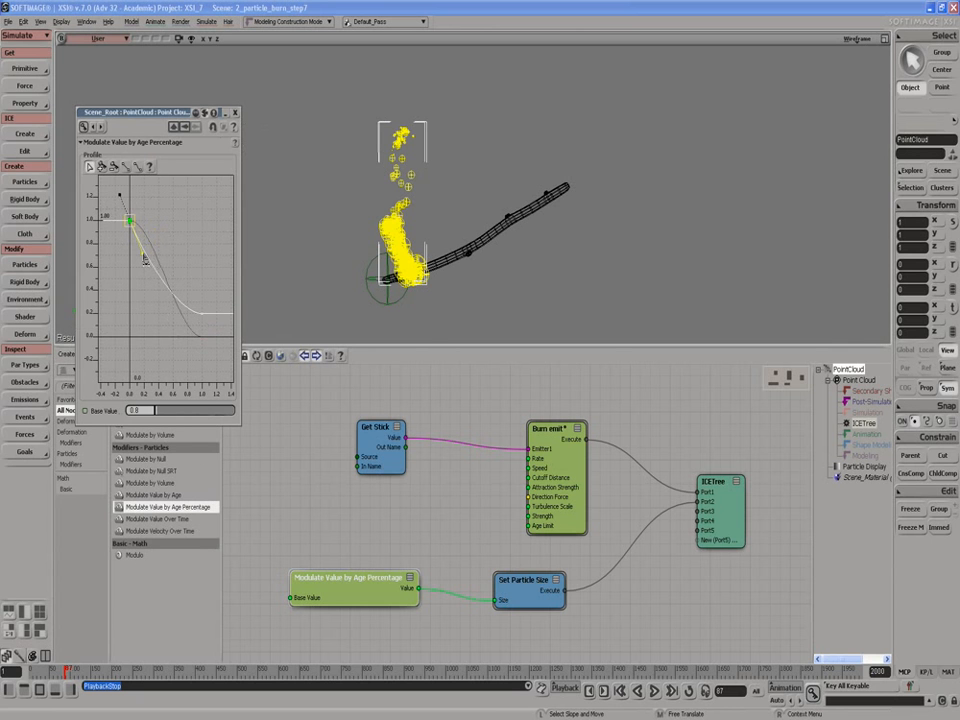
click(185, 317)
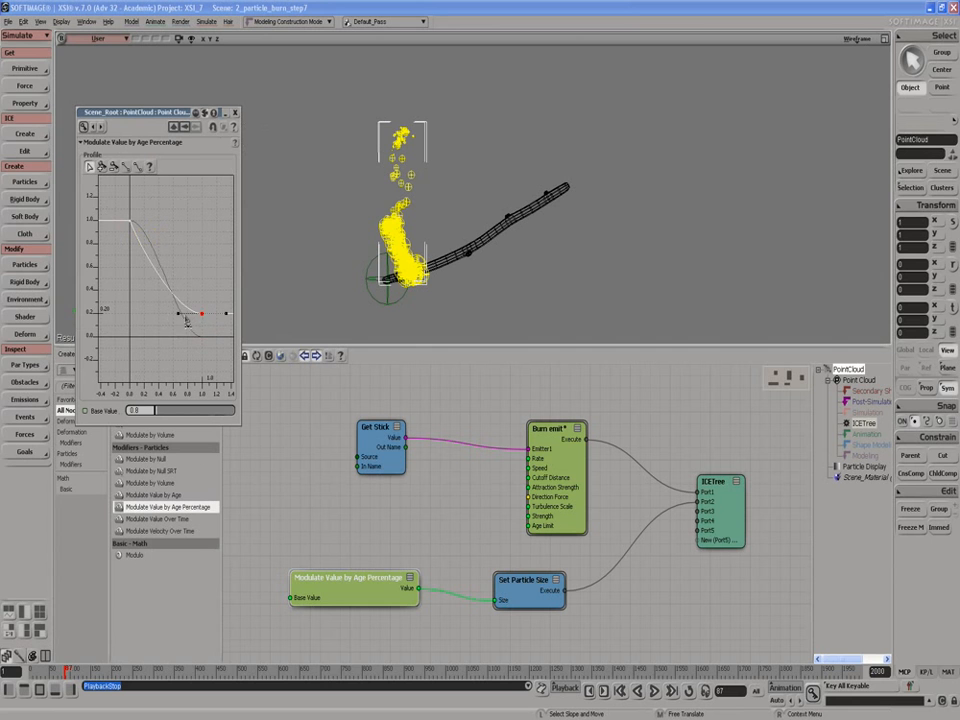
drag(179, 314, 177, 303)
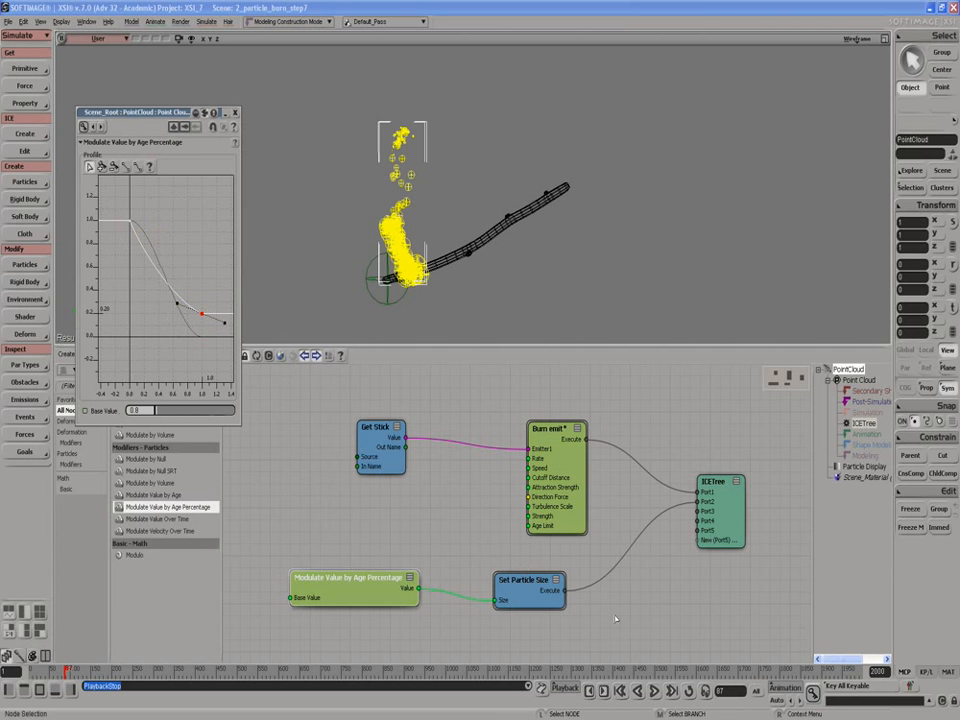
Play the simulation from the start and set the Age Limit of the Burn emit compound to 2.
click(654, 691)
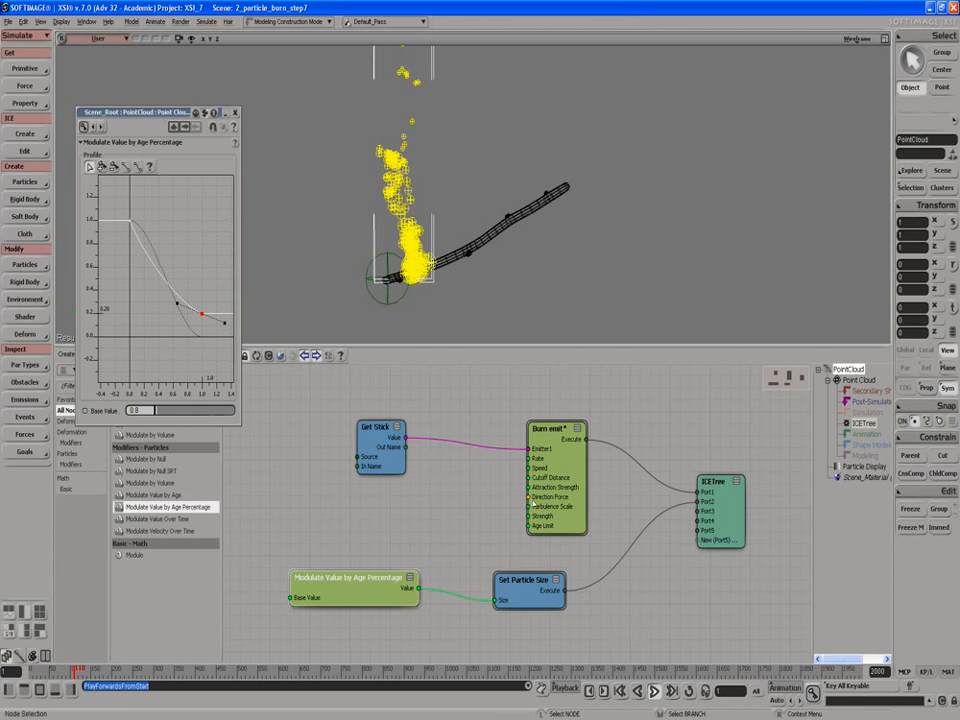
click(548, 428)
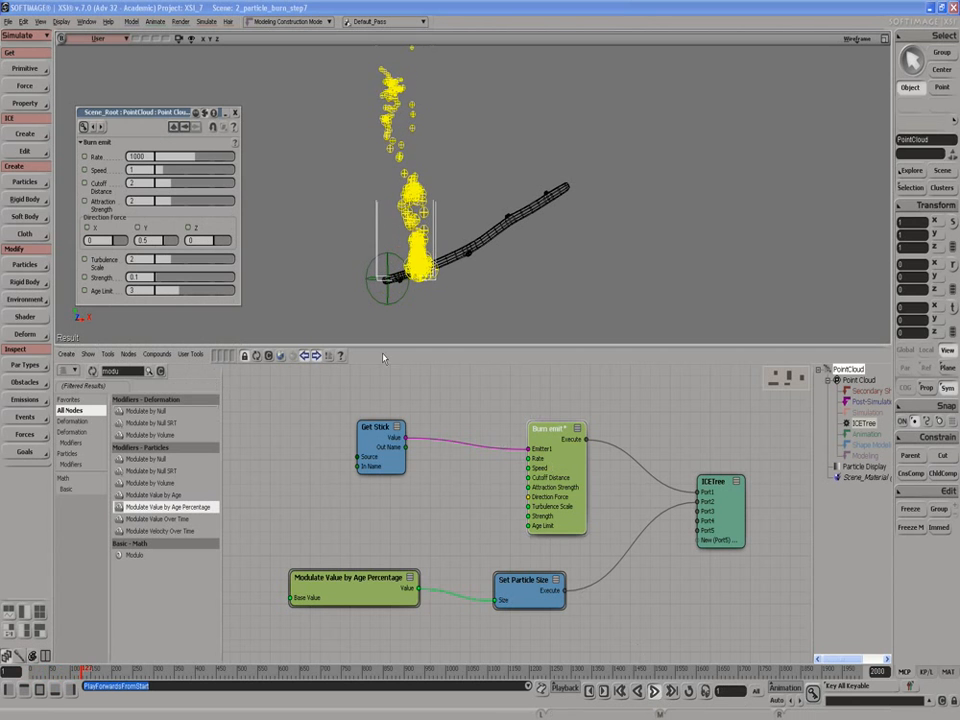
click(235, 113)
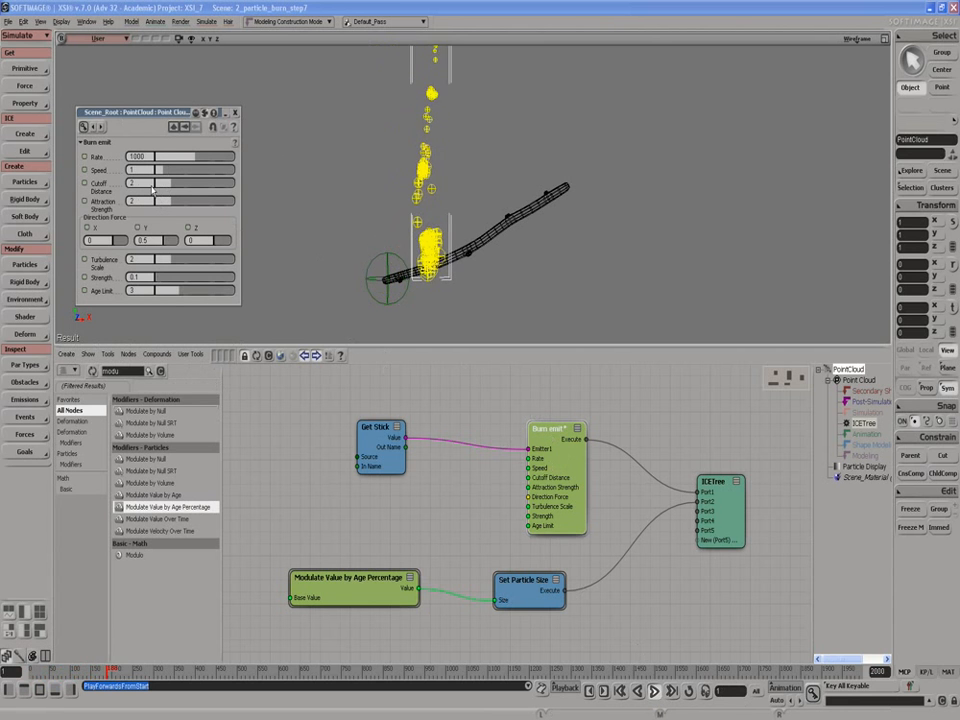
click(131, 290)
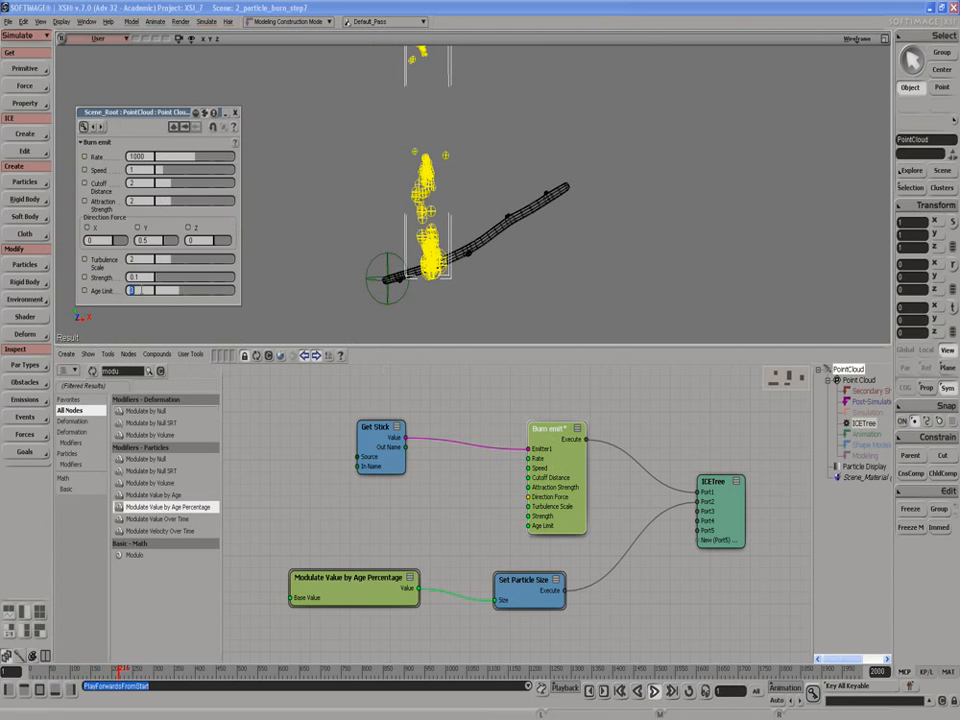
text(2)
key(Return)
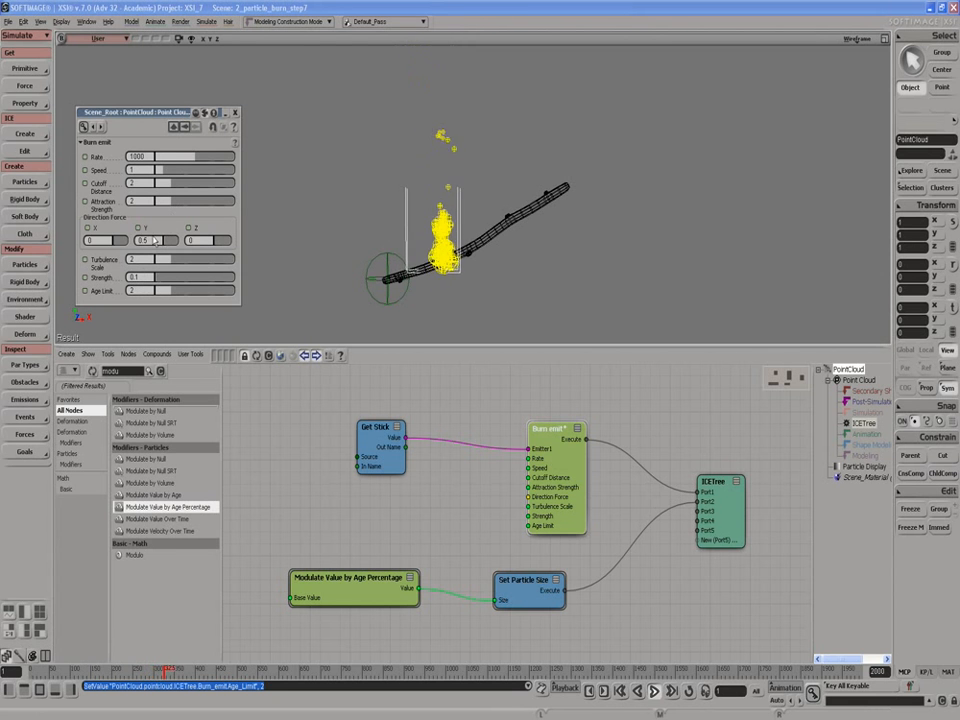
Set the Y component of Burn emit's Direction Force to 0.3 and close its properties.
click(145, 241)
text(0.3)
key(Return)
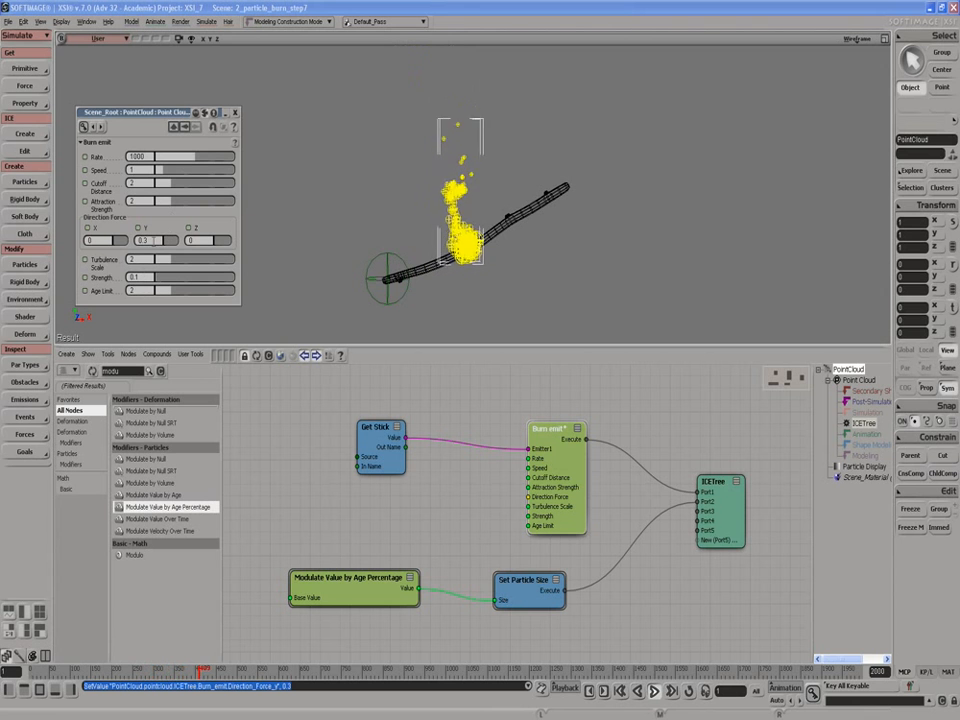
click(235, 112)
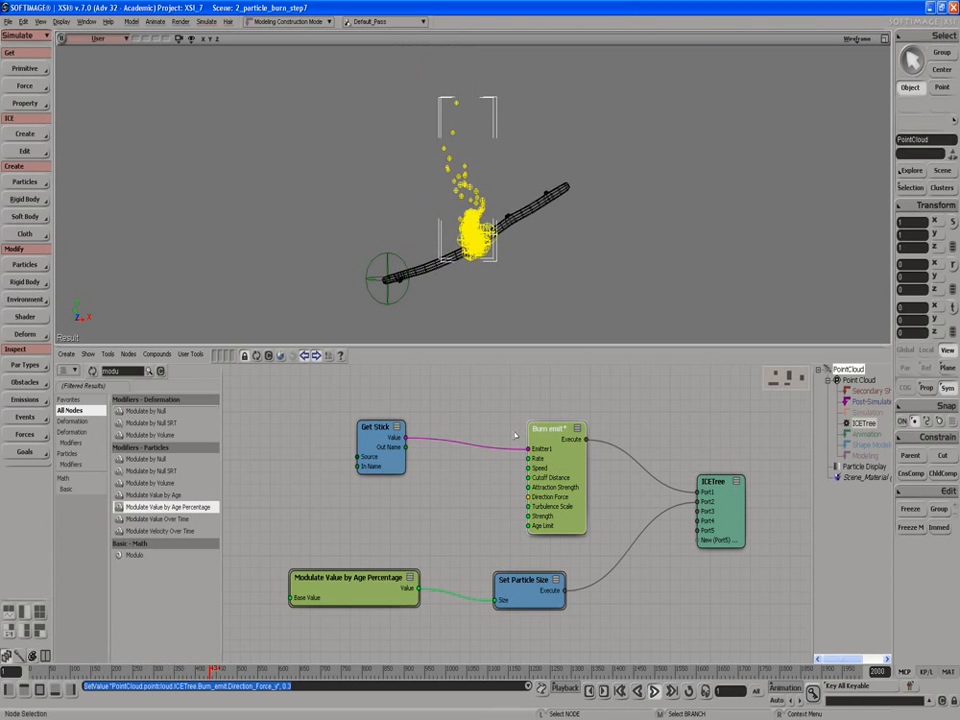
Stop the simulation and preview the particles and the middle of the stick in a temporary render region.
click(655, 691)
key(q)
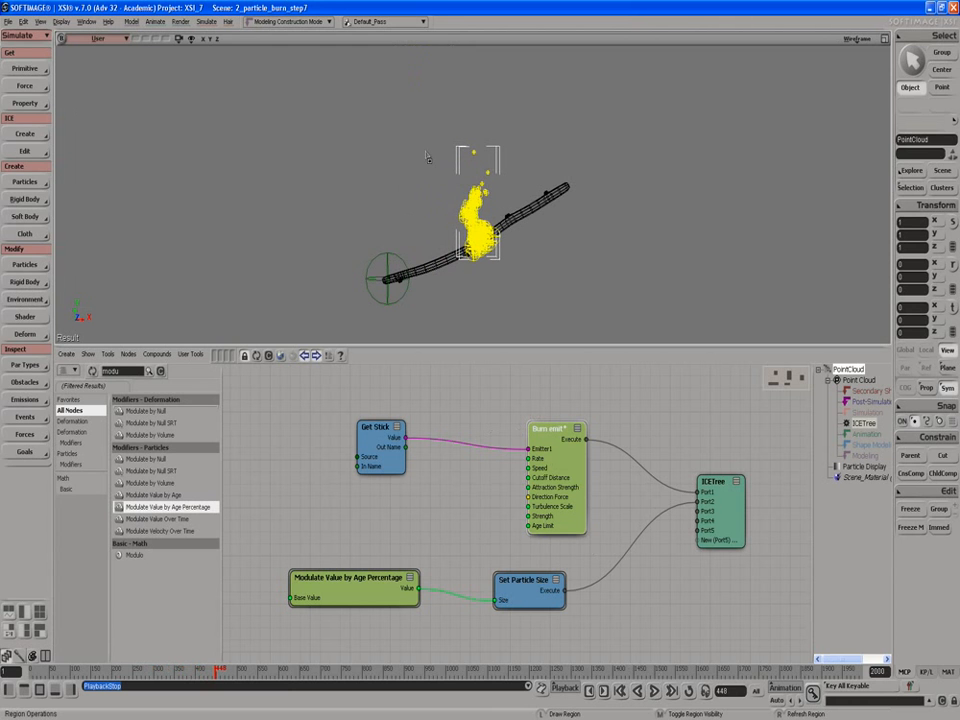
drag(426, 150, 526, 289)
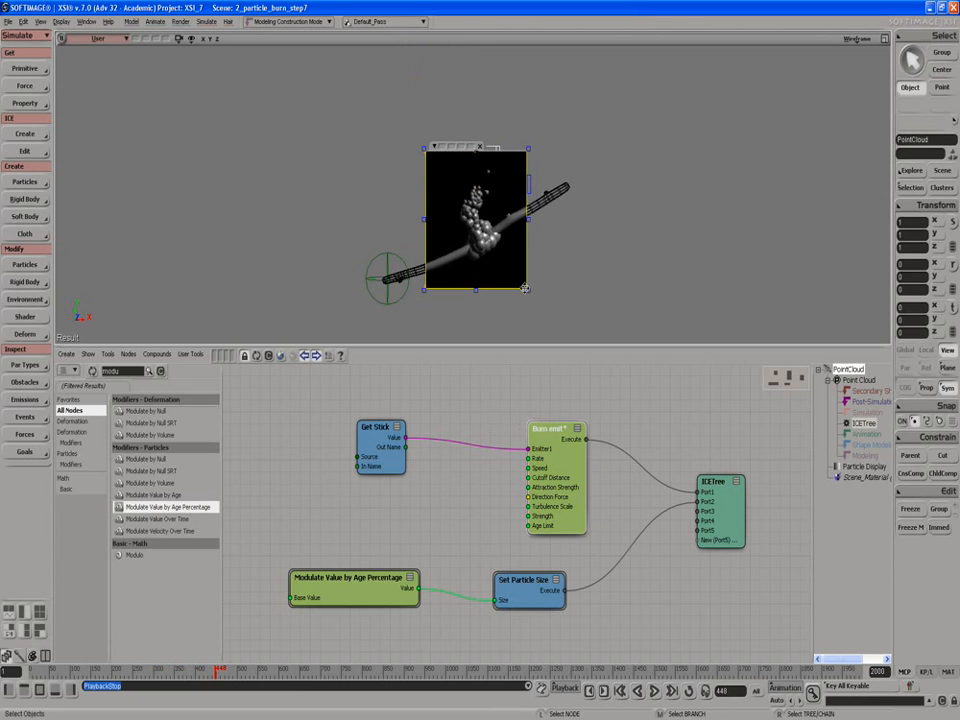
click(480, 148)
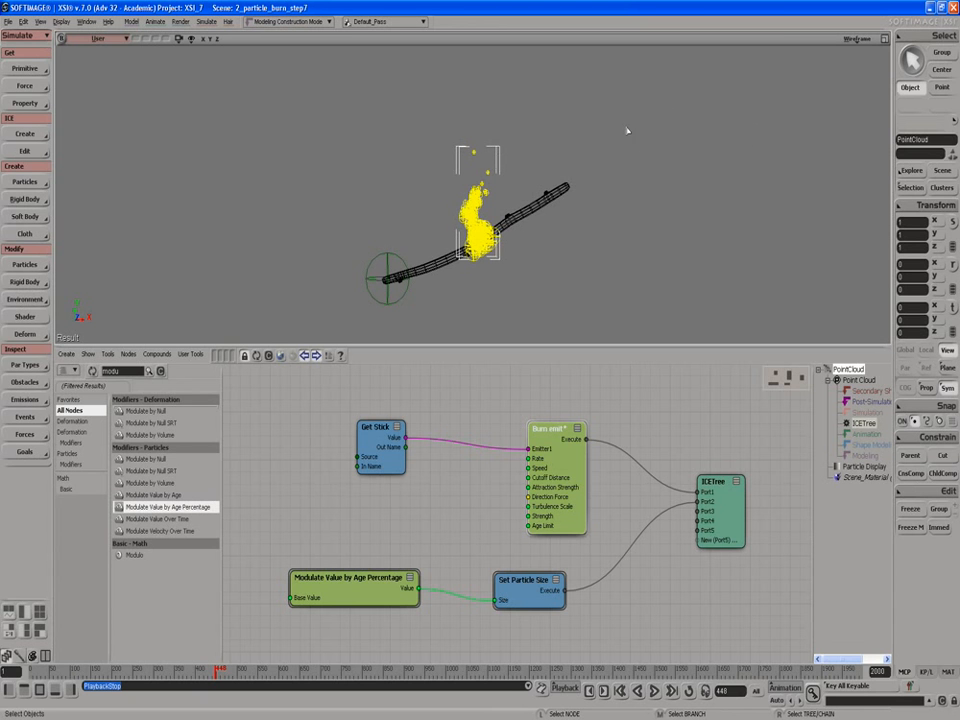
Switch the viewport to Shaded display and deselect the point cloud.
click(856, 39)
click(798, 216)
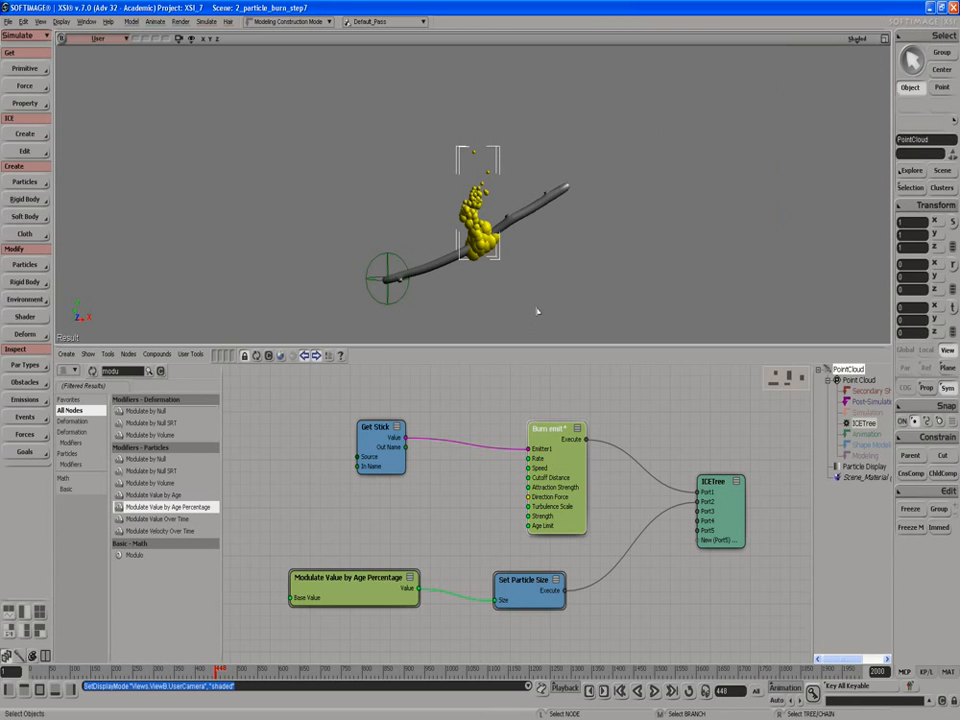
scroll(537, 311, up, 1)
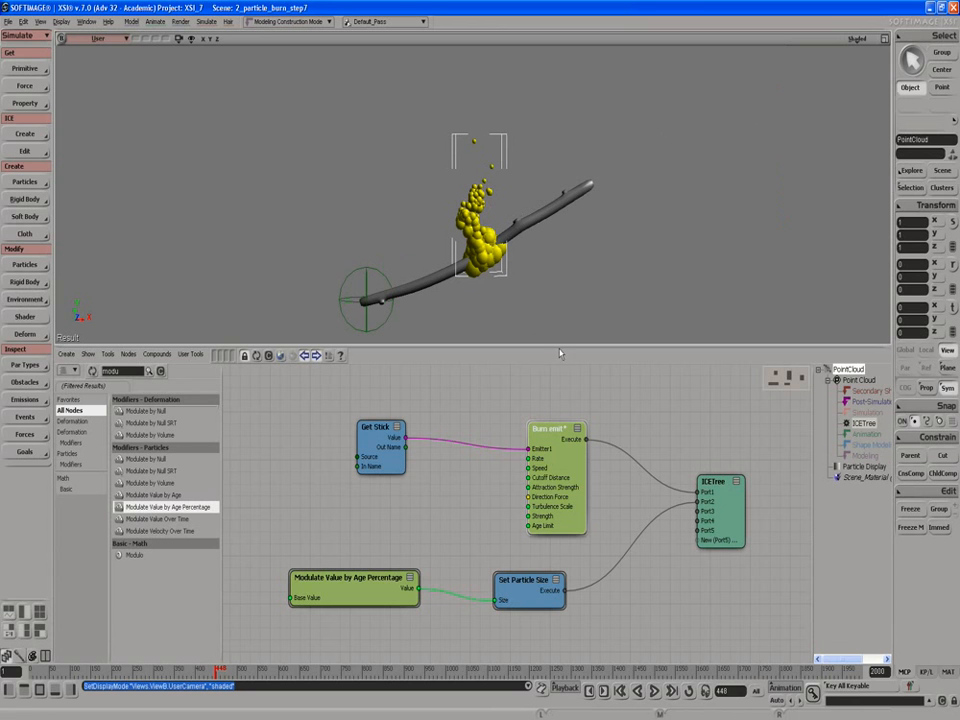
click(566, 265)
key(space)
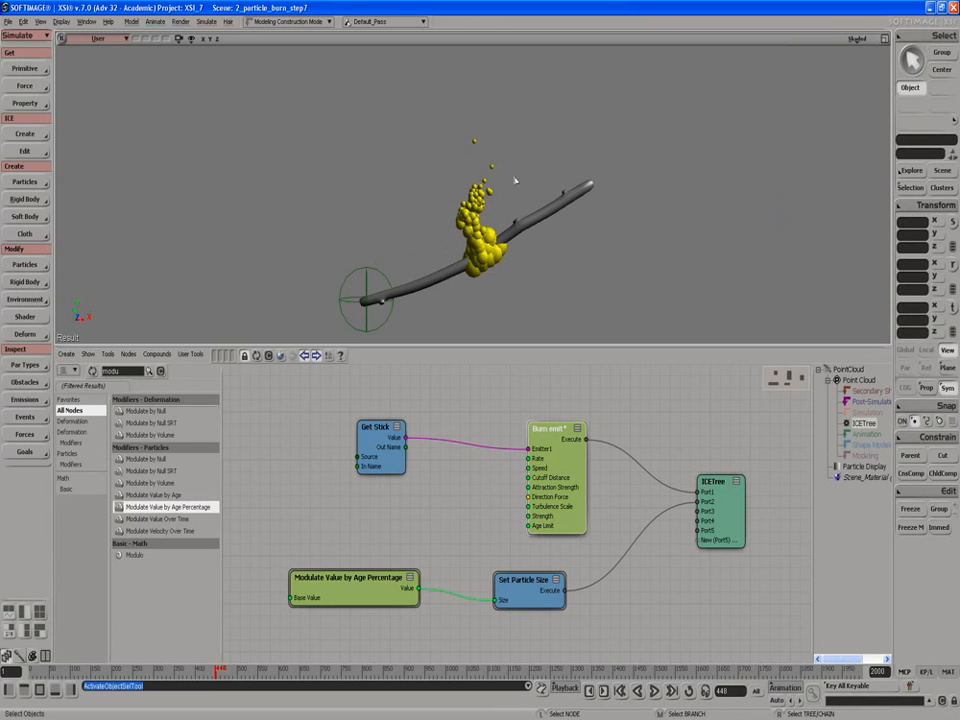
Search the ICE nodes for "color" and add a Modify Particle Color node below Set Particle Size.
double_click(127, 373)
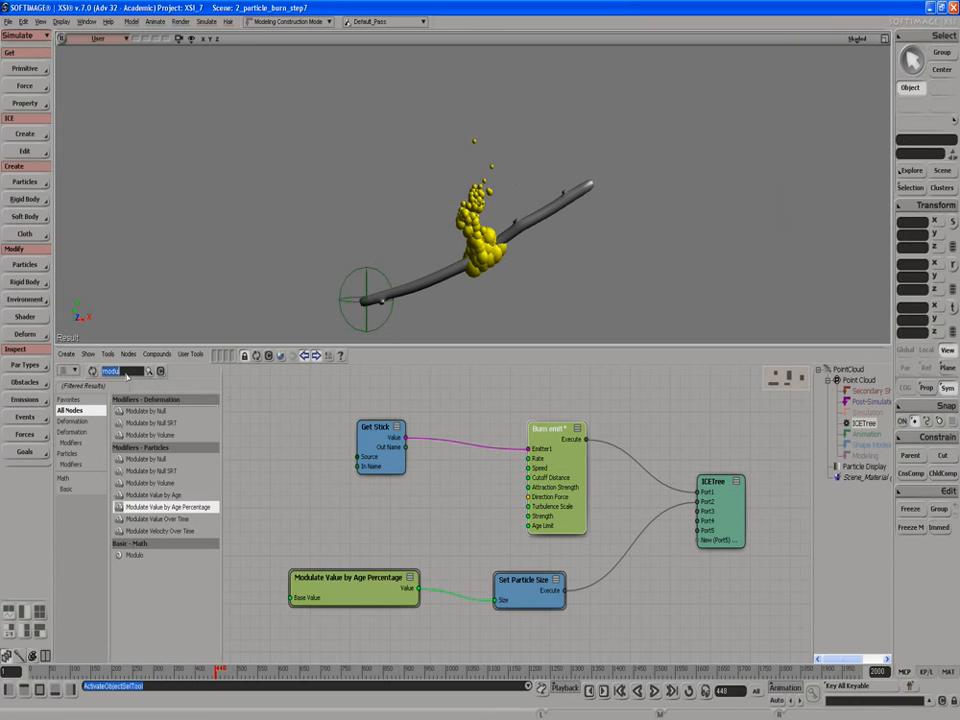
text(col)
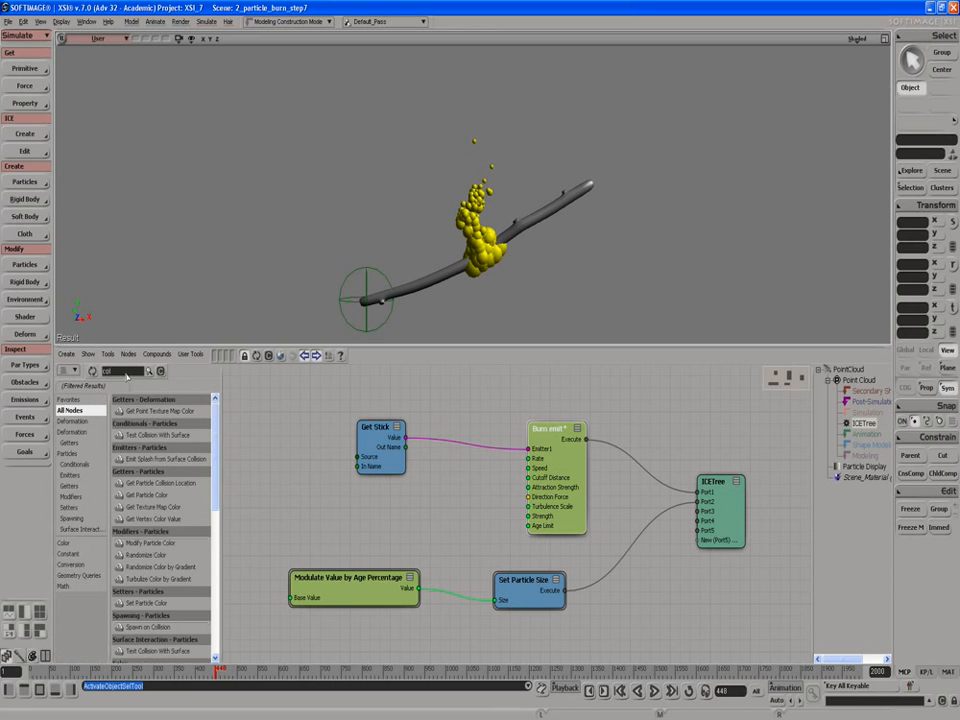
text(or)
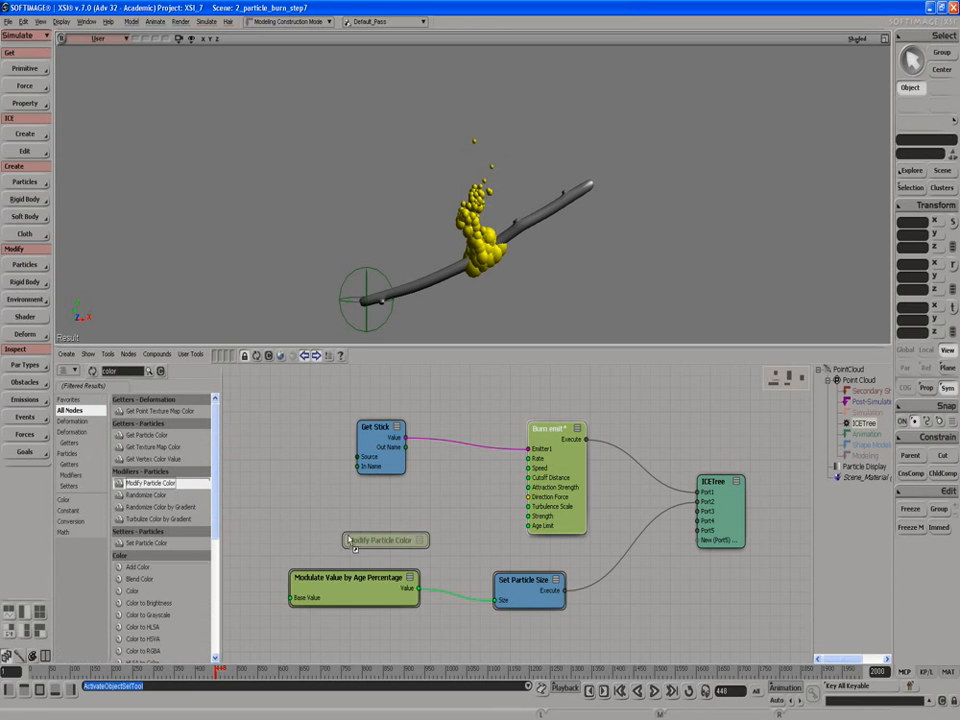
drag(160, 484, 418, 646)
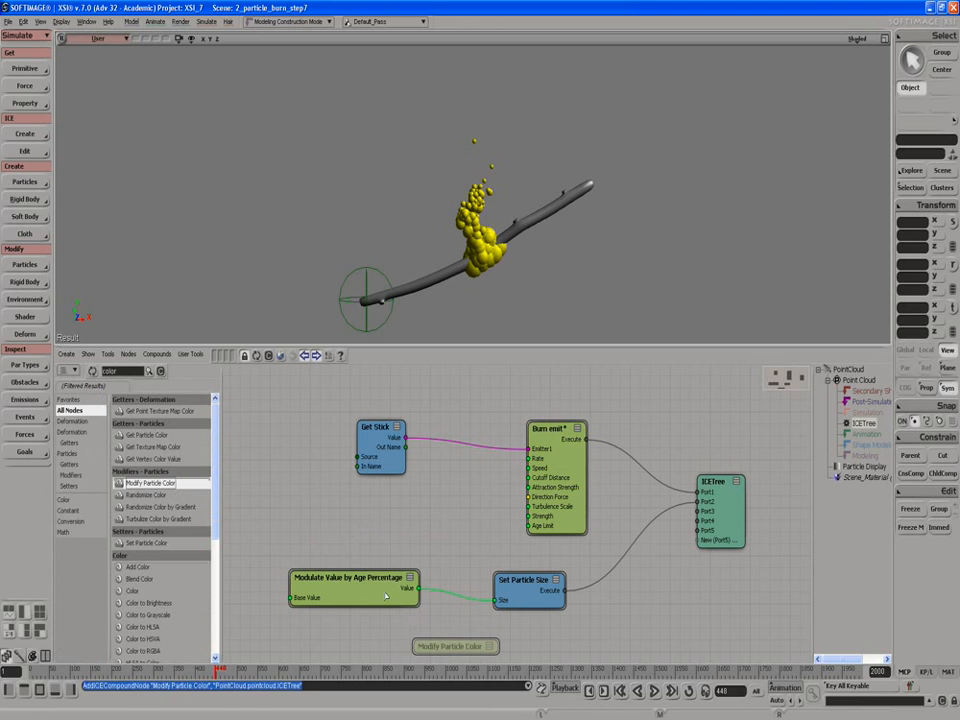
Shift the particle size nodes up slightly and connect Modify Particle Color's Execute output to Port3 of the ICETree node.
drag(518, 594, 513, 585)
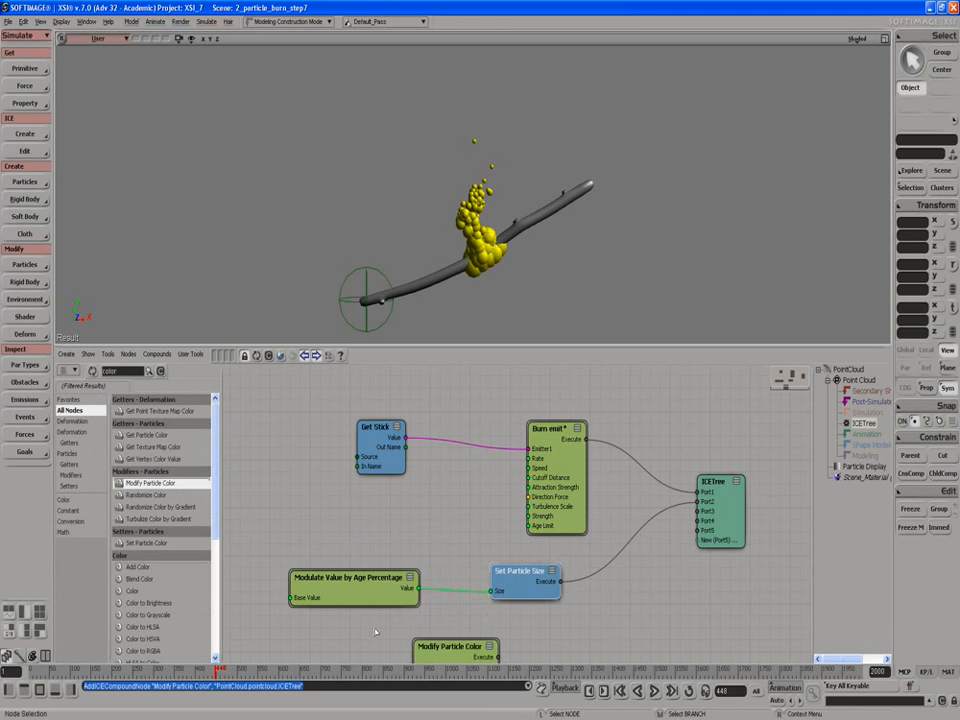
drag(372, 604, 370, 590)
drag(497, 657, 699, 511)
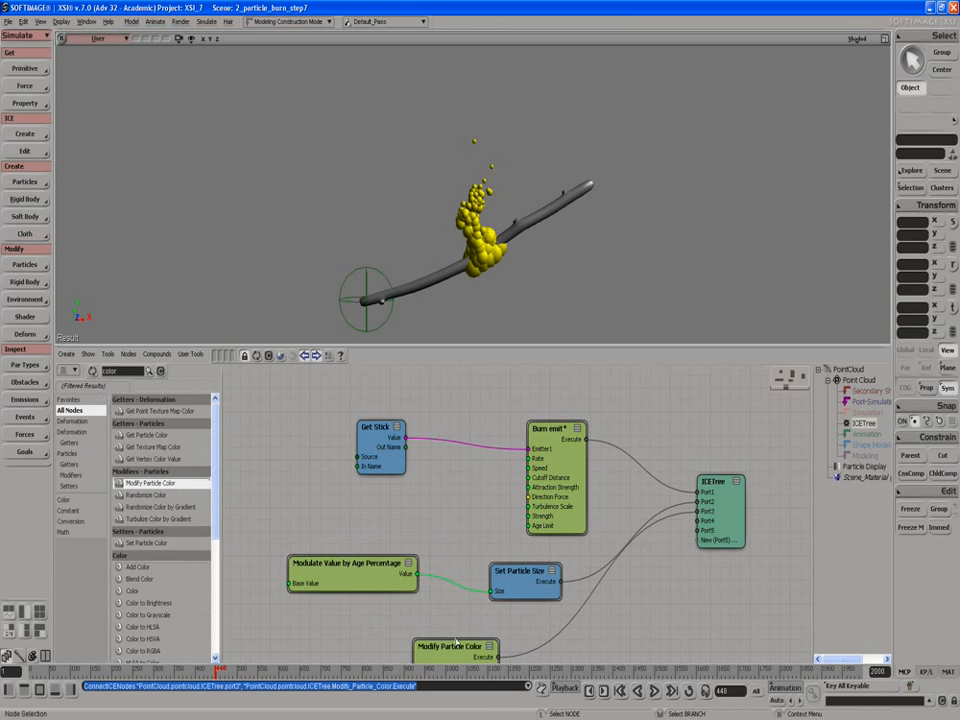
Keep Age as the Source Parameter of Modify Particle Color and set its End Value to 2.
double_click(450, 646)
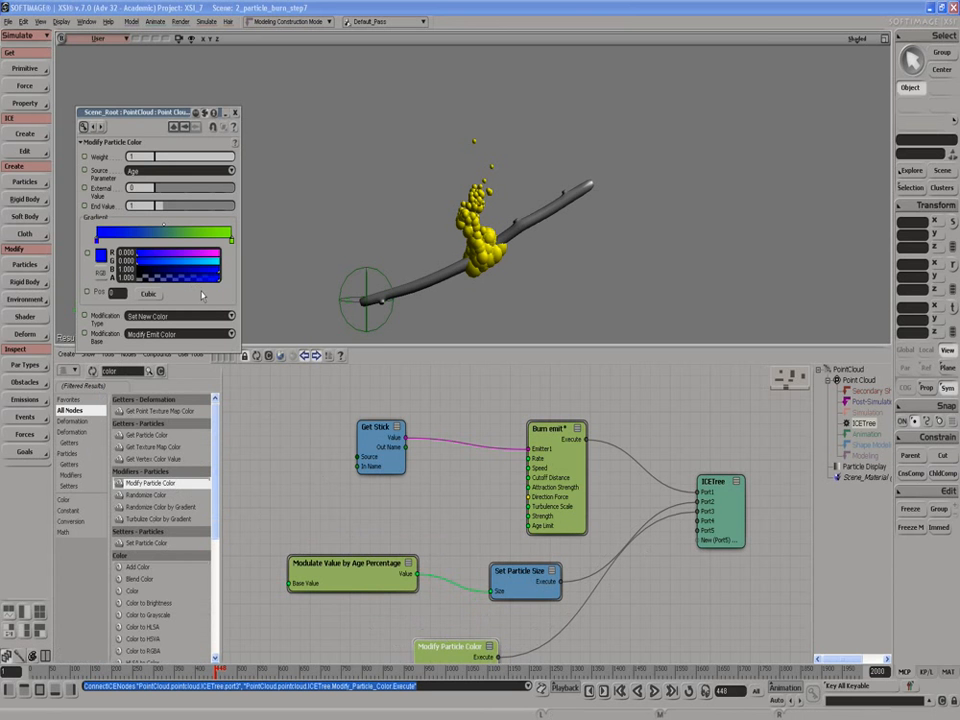
click(162, 173)
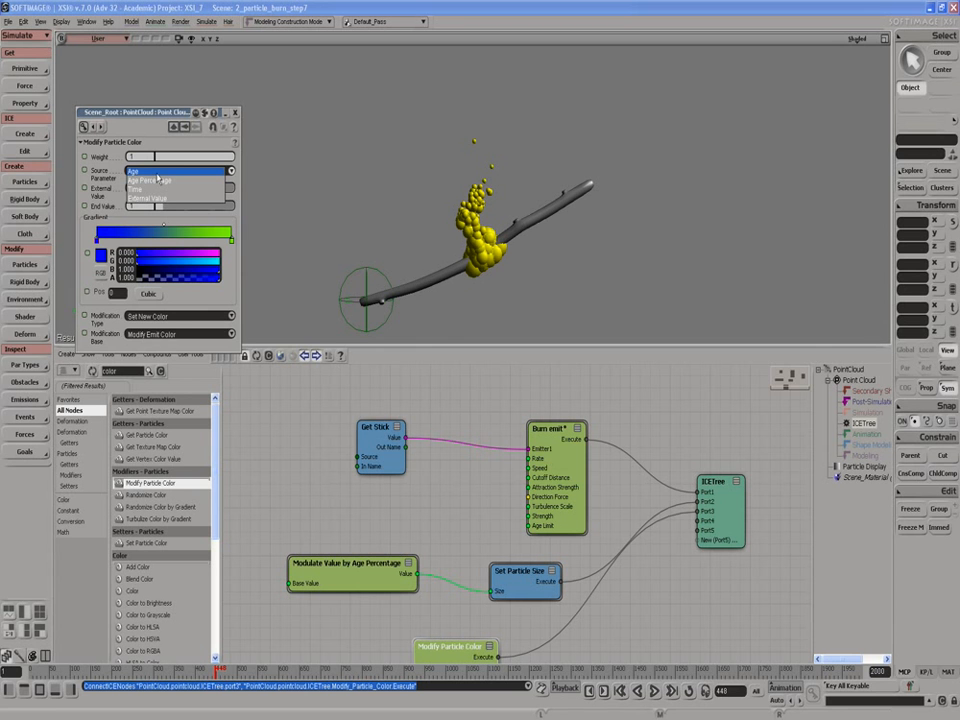
click(157, 175)
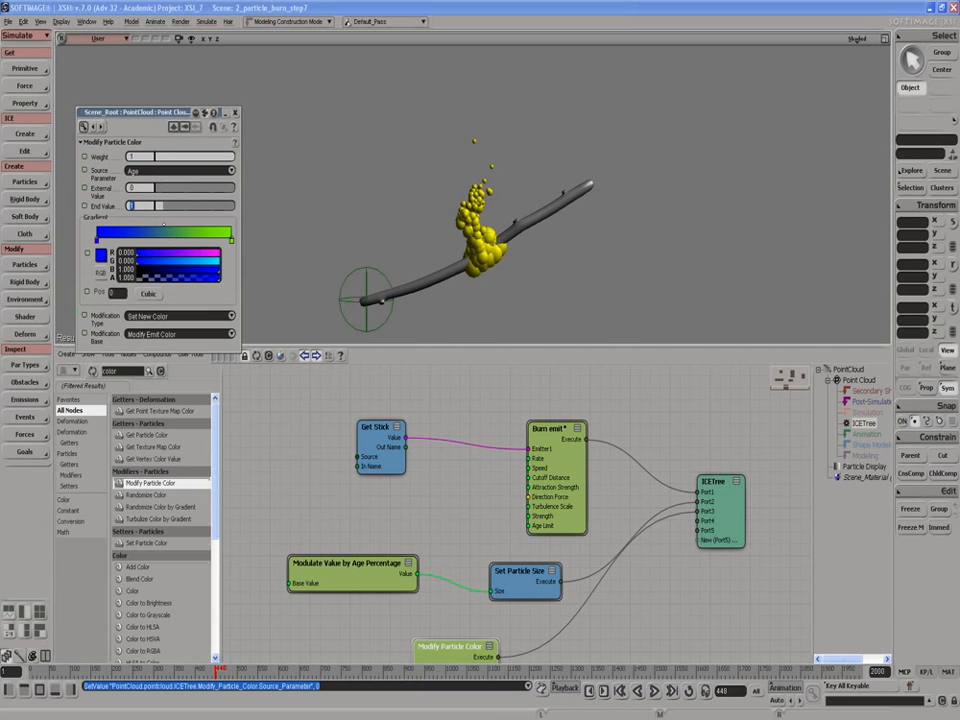
key(Return)
drag(131, 114, 342, 173)
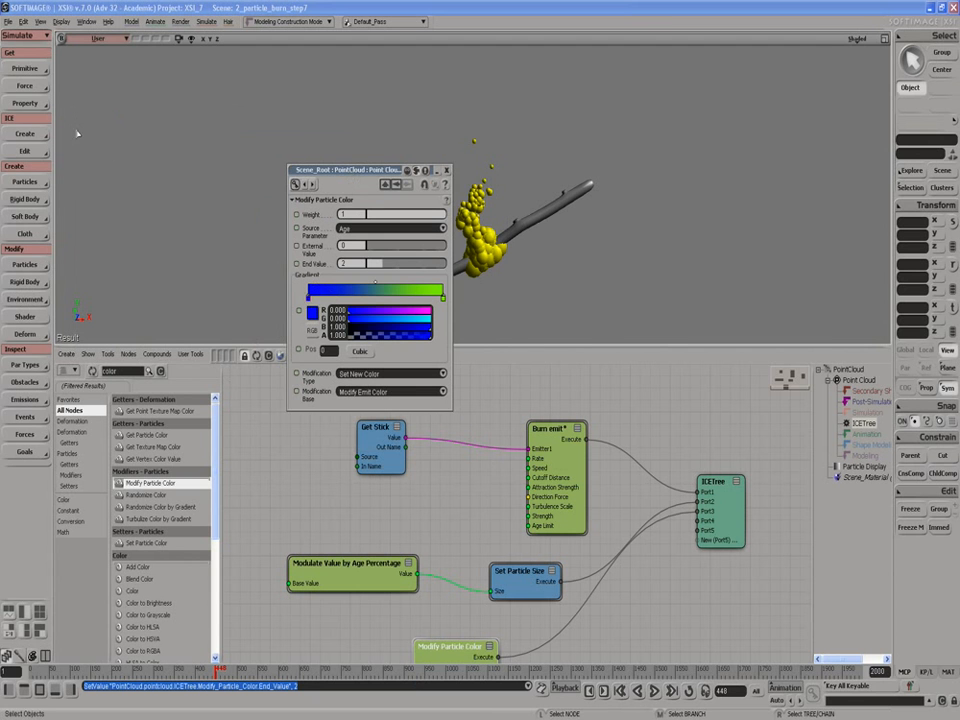
Open the Image Clip Viewer and check its list of available clips.
click(8, 22)
mouse_move(22, 22)
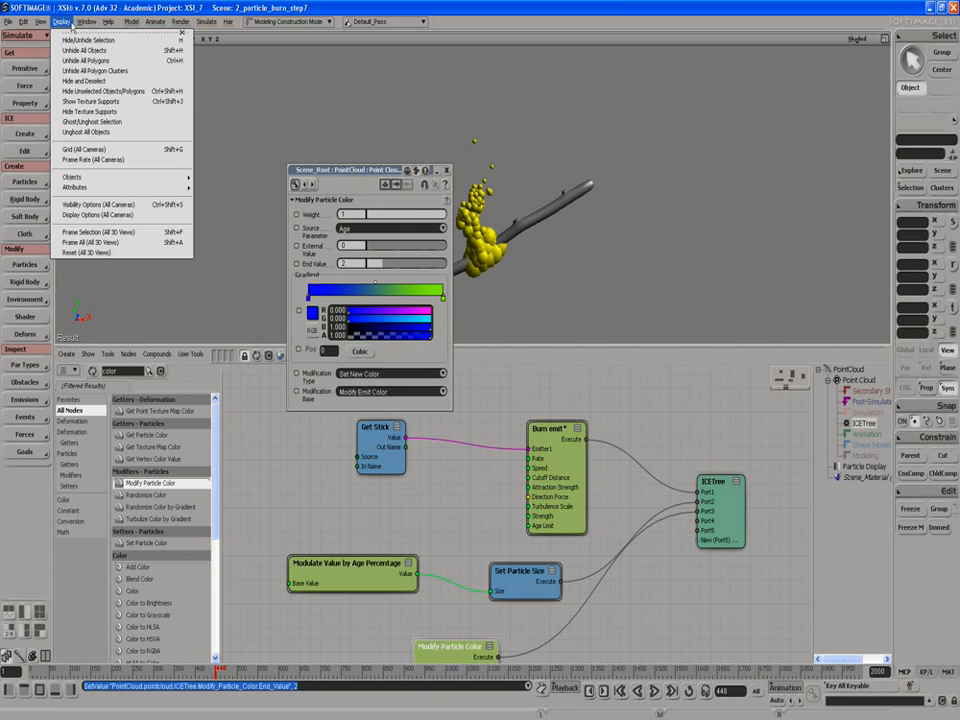
mouse_move(78, 23)
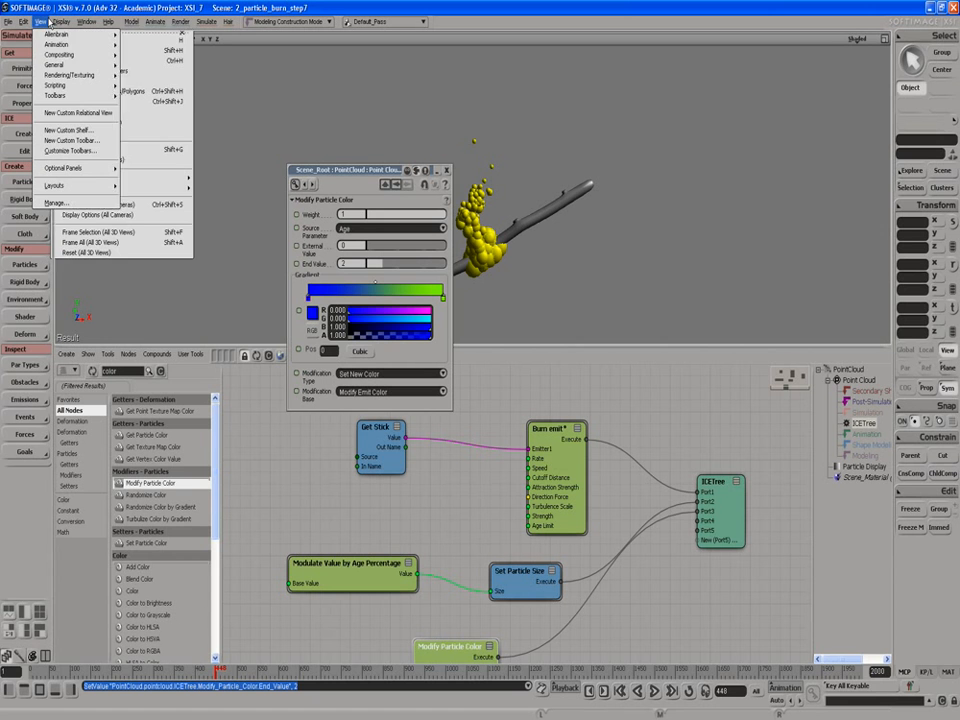
mouse_move(57, 65)
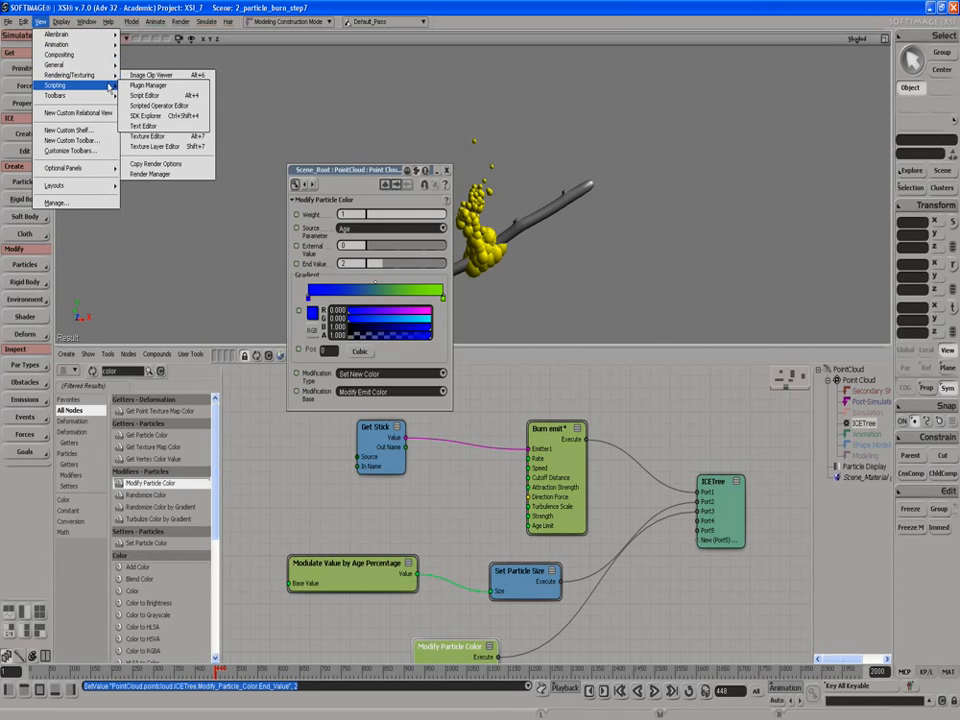
click(124, 77)
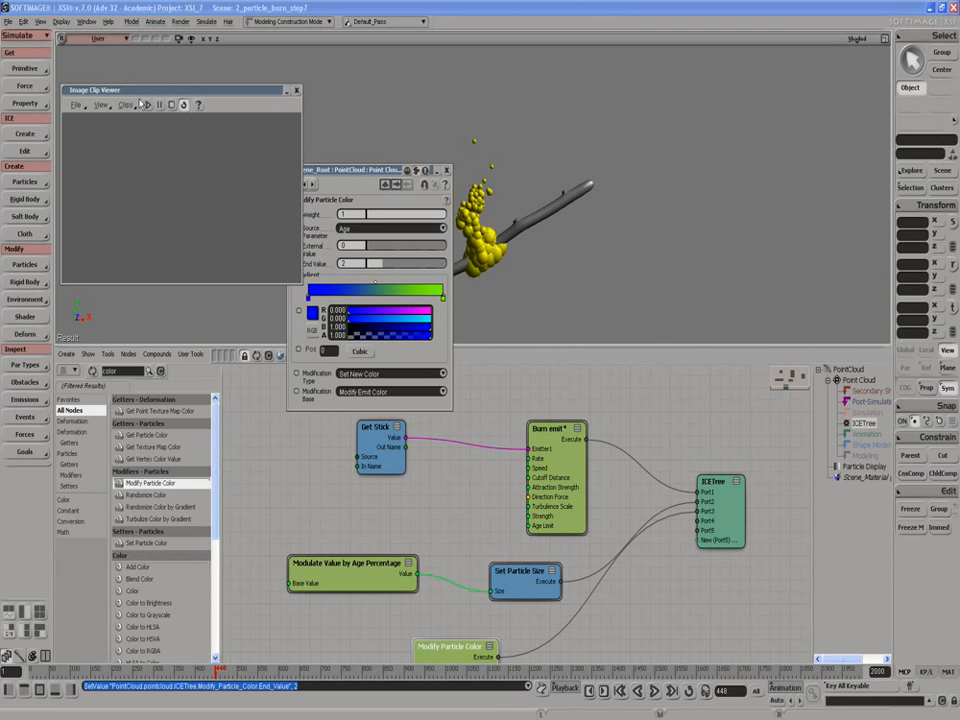
click(125, 105)
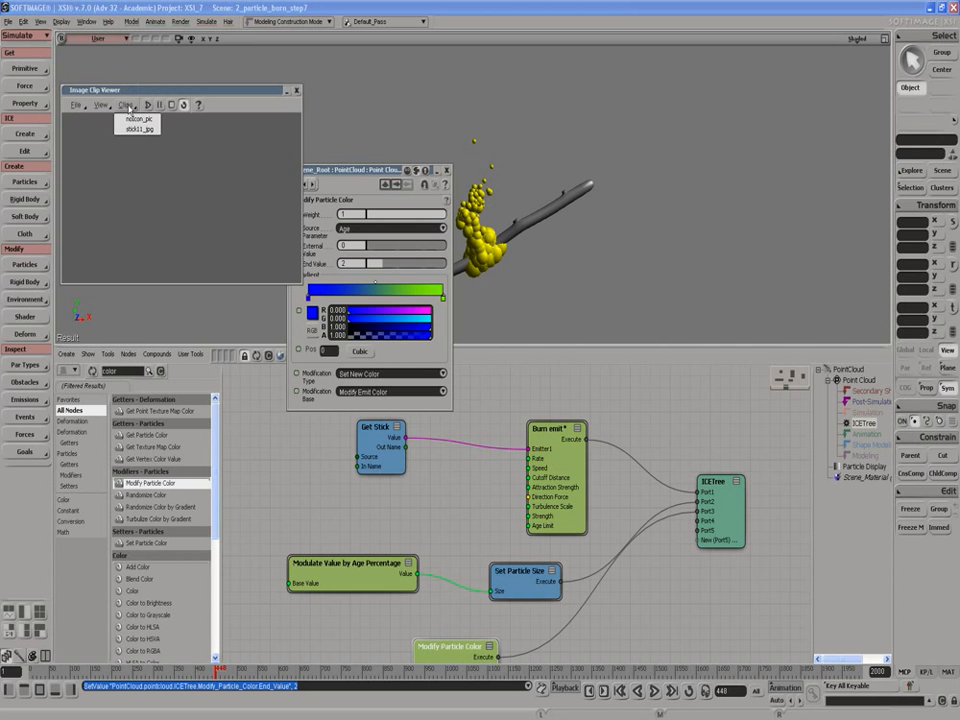
Load flame1.JPG from the Desktop's flame[1..2].JPG sequence as a new image clip.
click(75, 105)
click(78, 120)
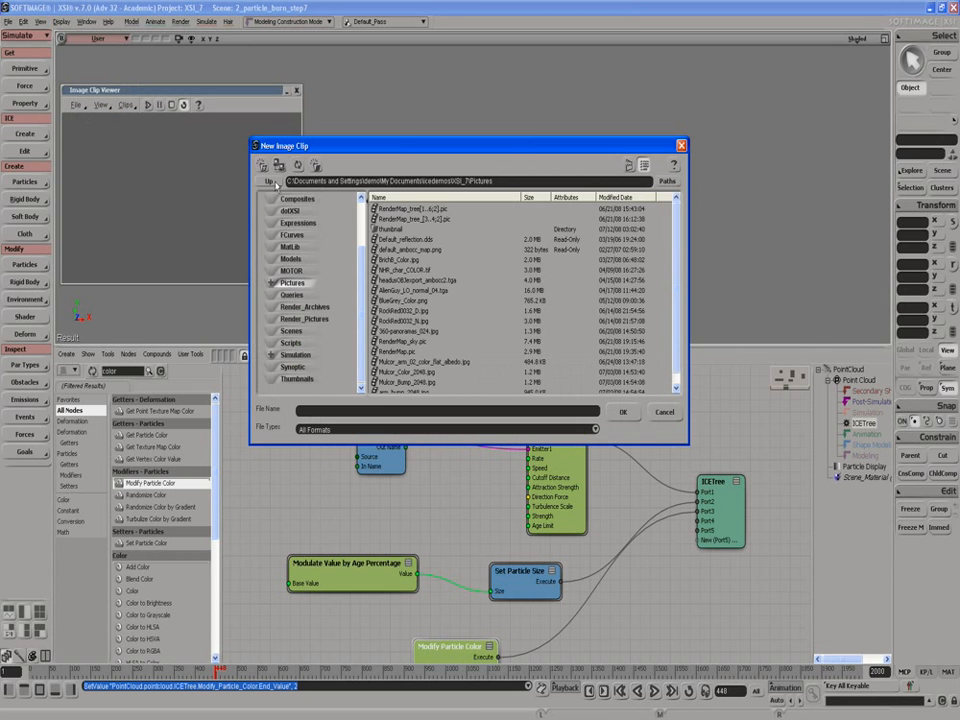
click(268, 181)
click(268, 181)
click(268, 181)
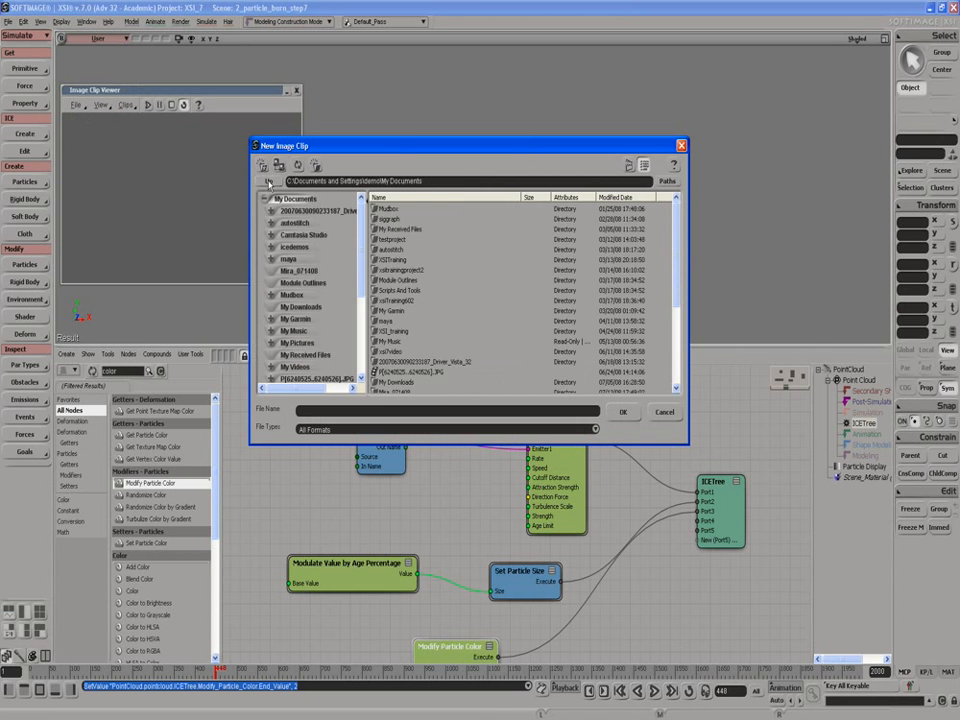
click(268, 181)
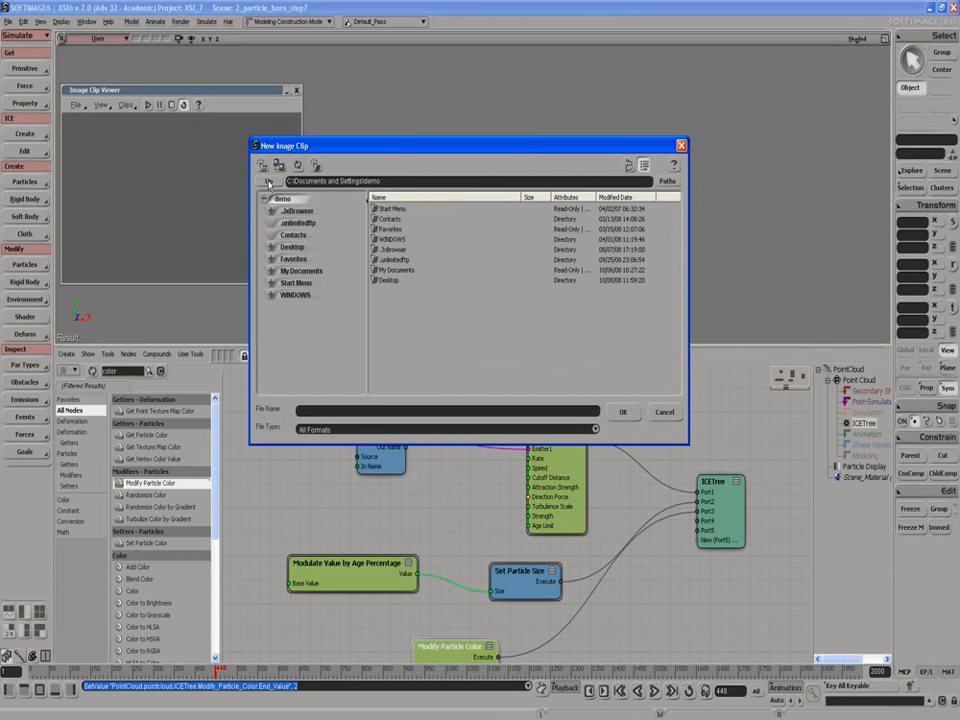
click(293, 246)
click(400, 281)
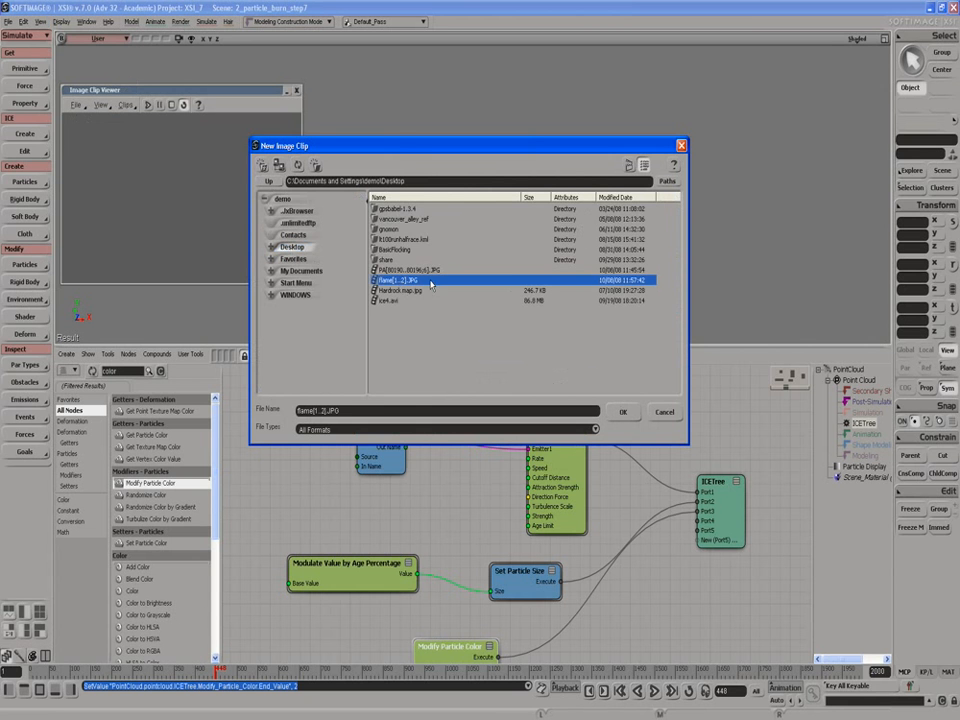
double_click(431, 284)
click(401, 209)
click(633, 413)
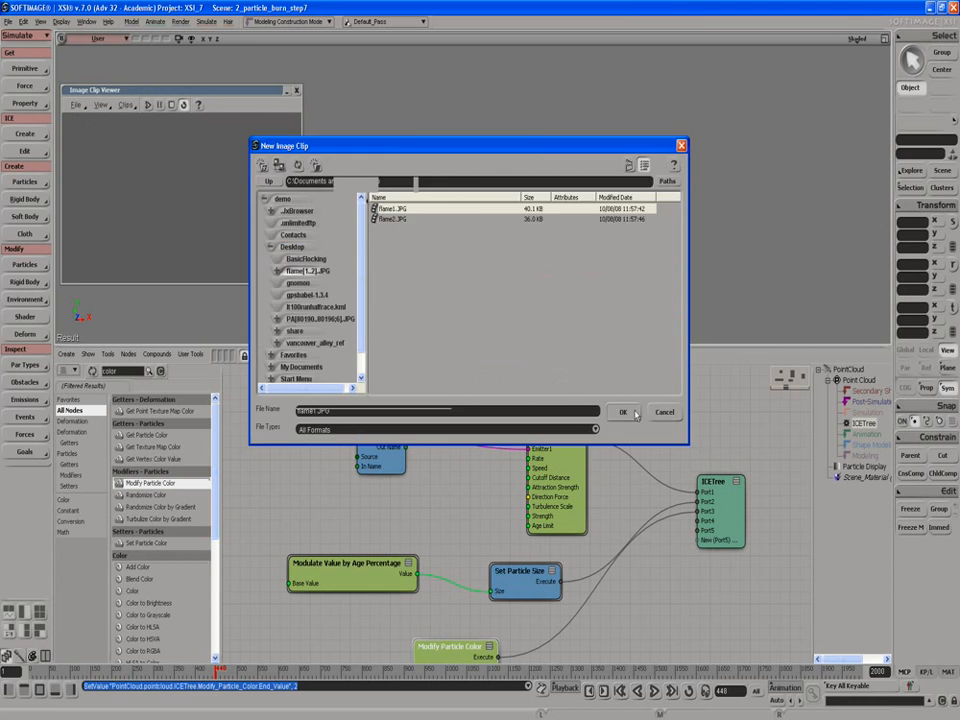
Load flame2.JPG from the Desktop as another new image clip.
click(76, 105)
click(86, 119)
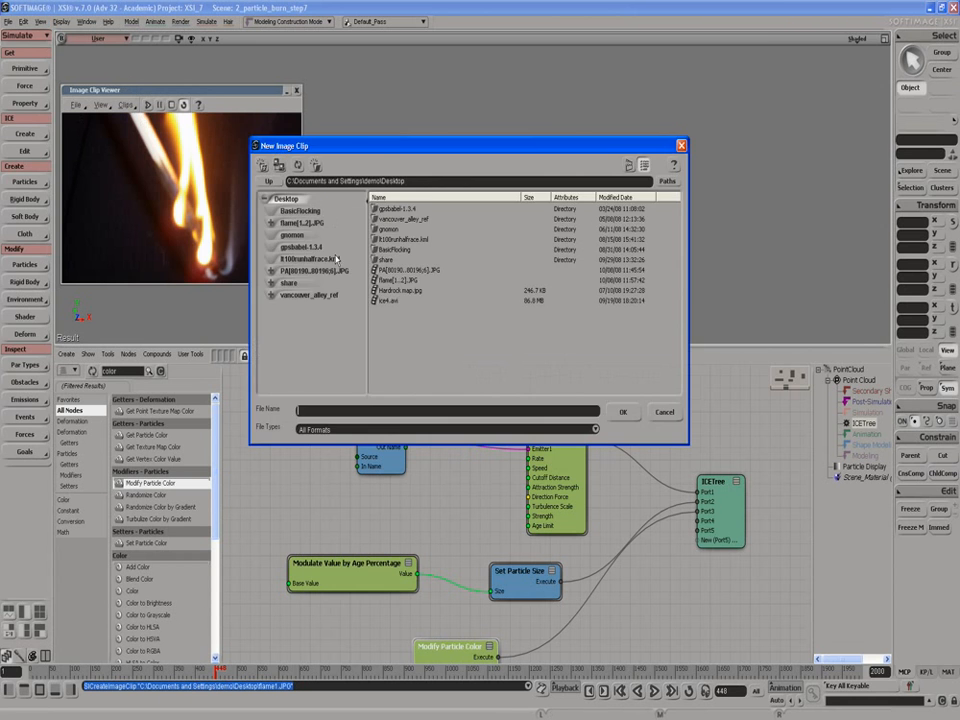
click(290, 221)
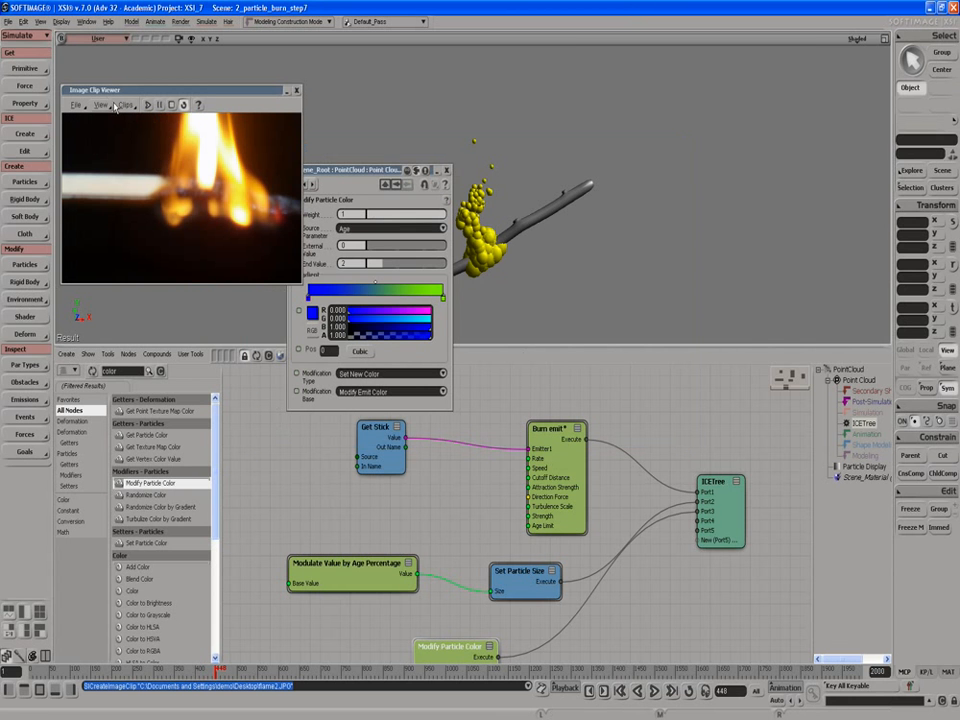
Zoom the Image Clip Viewer to 1/2x, look at the flame1_JPG clip and return to flame2_JPG as the color reference.
click(100, 105)
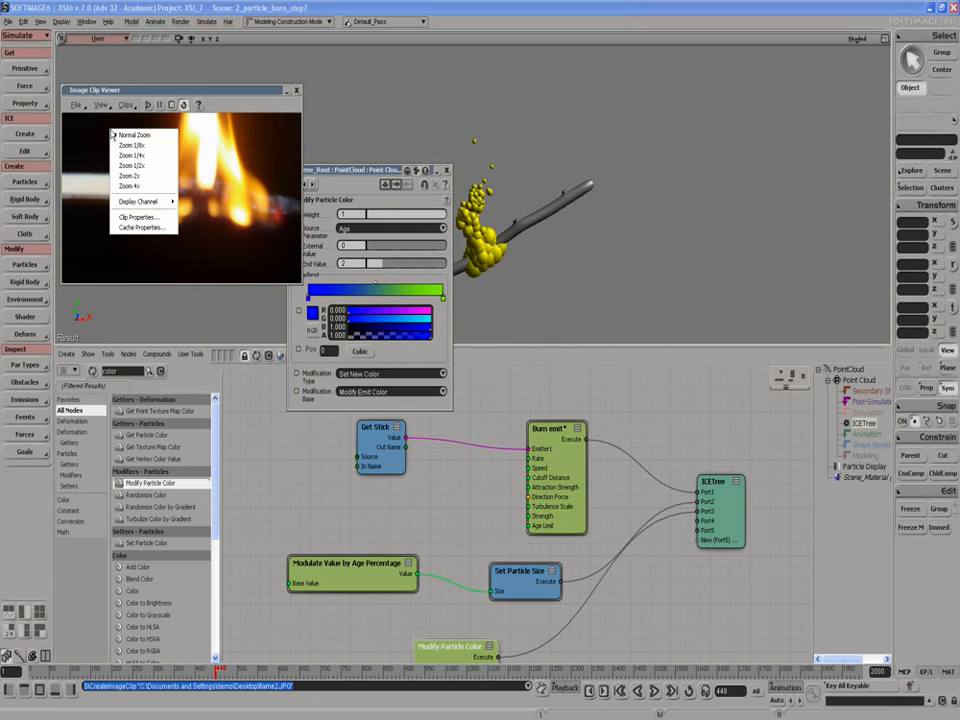
click(133, 165)
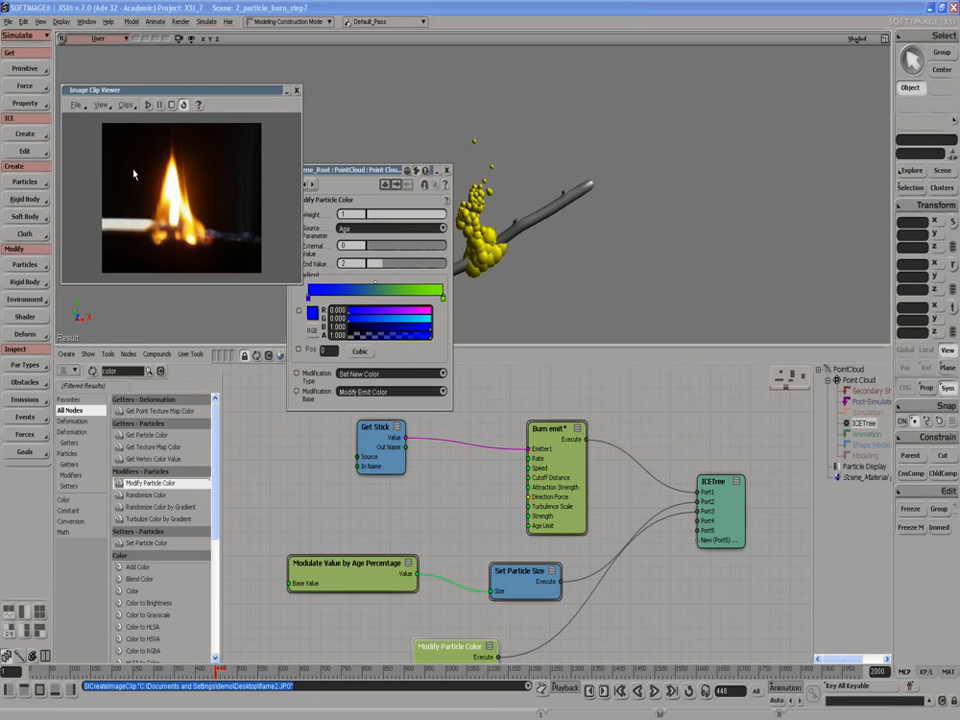
click(125, 105)
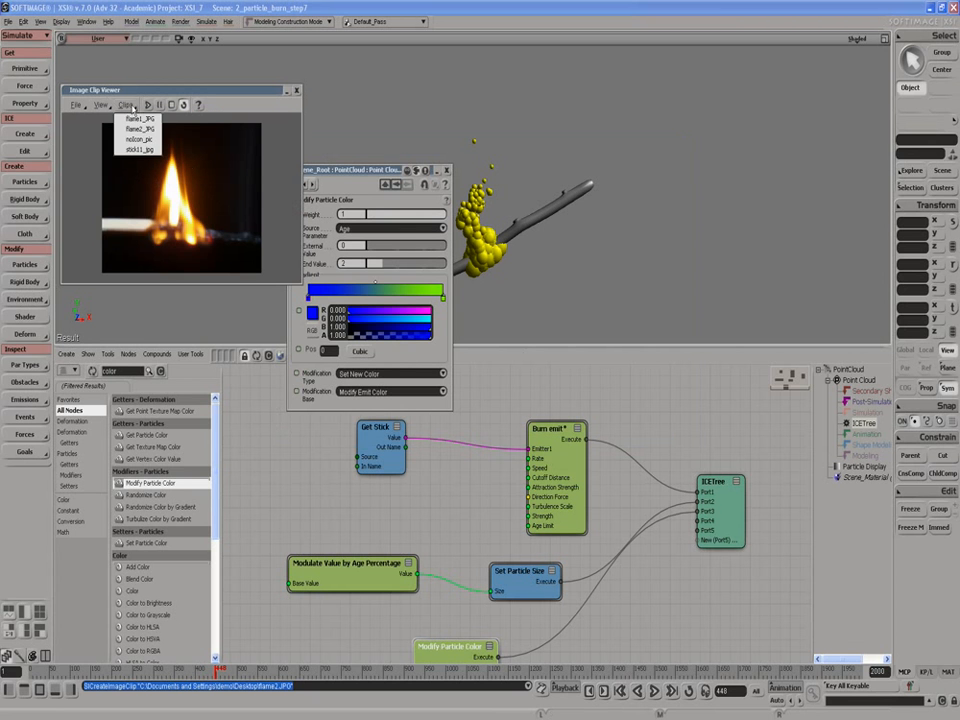
click(128, 122)
click(125, 105)
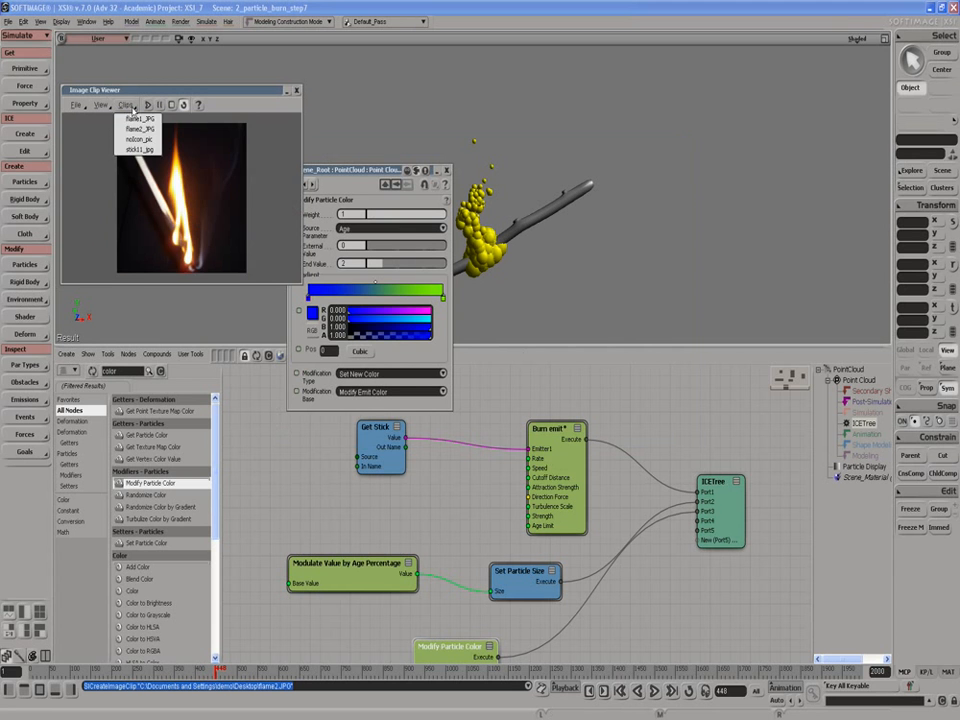
click(130, 132)
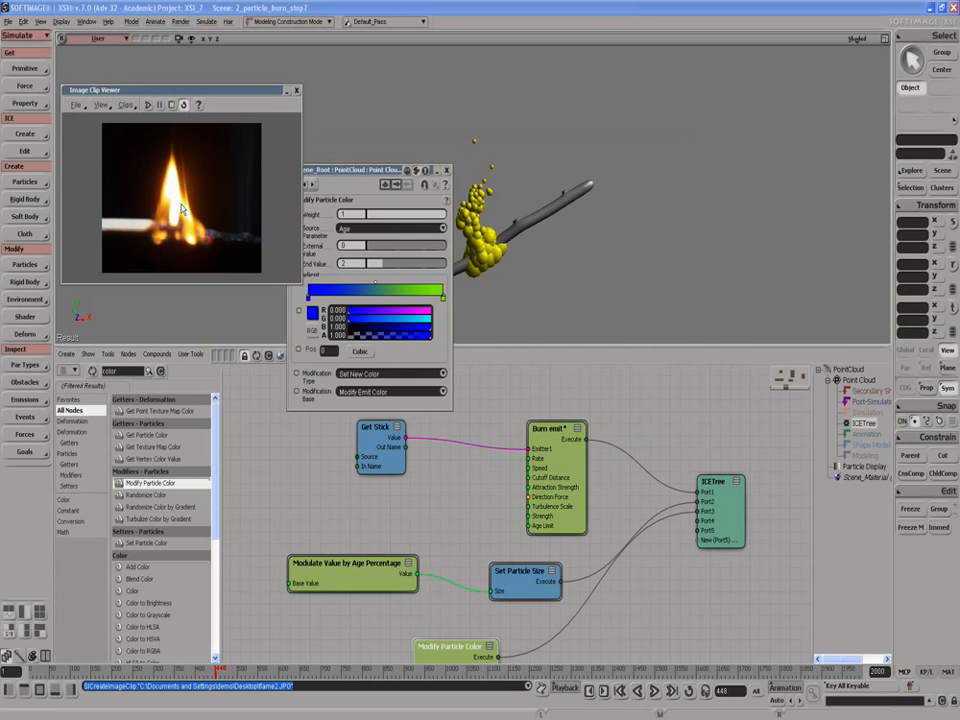
Move the Modify Particle Color properties clear of the flame photo and sample the gradient's start color from the flame's orange edge (0.808, 0.467, 0.094).
drag(326, 174, 630, 97)
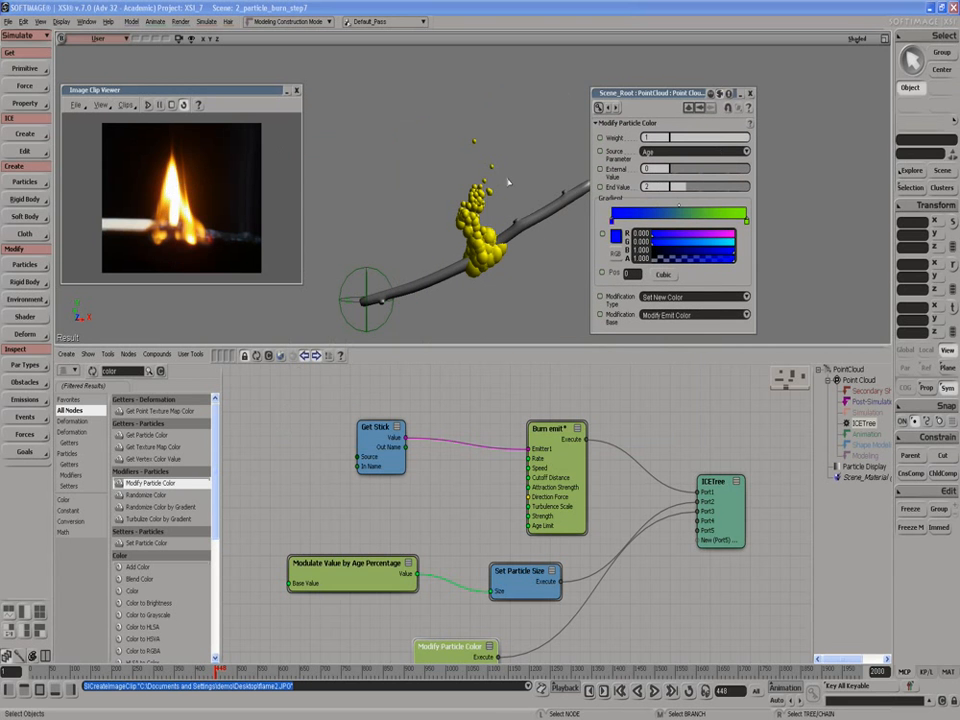
click(615, 238)
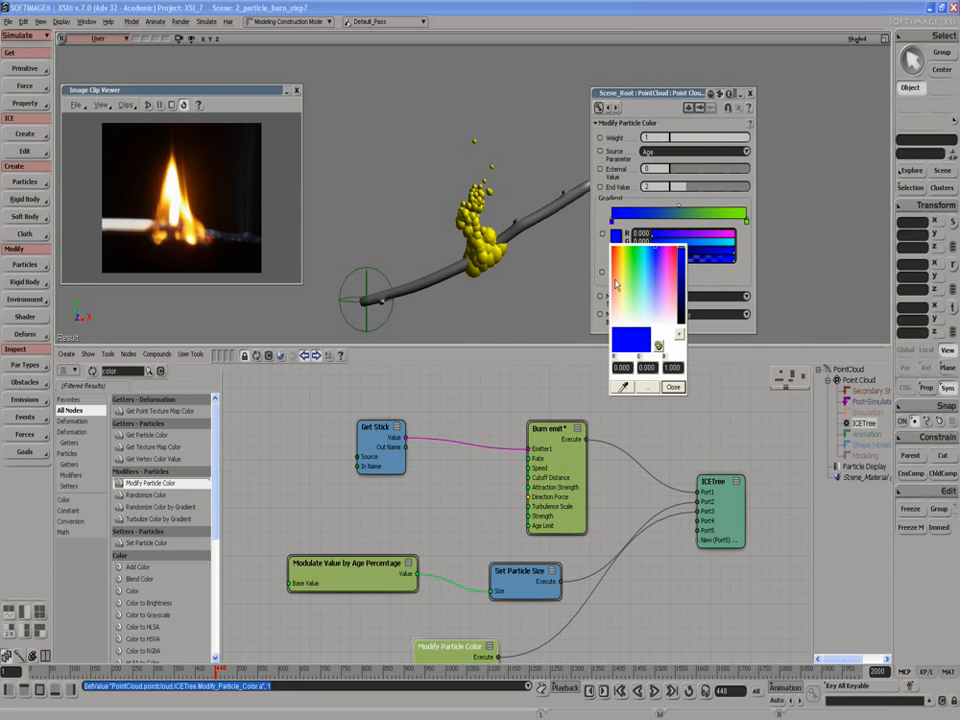
click(623, 387)
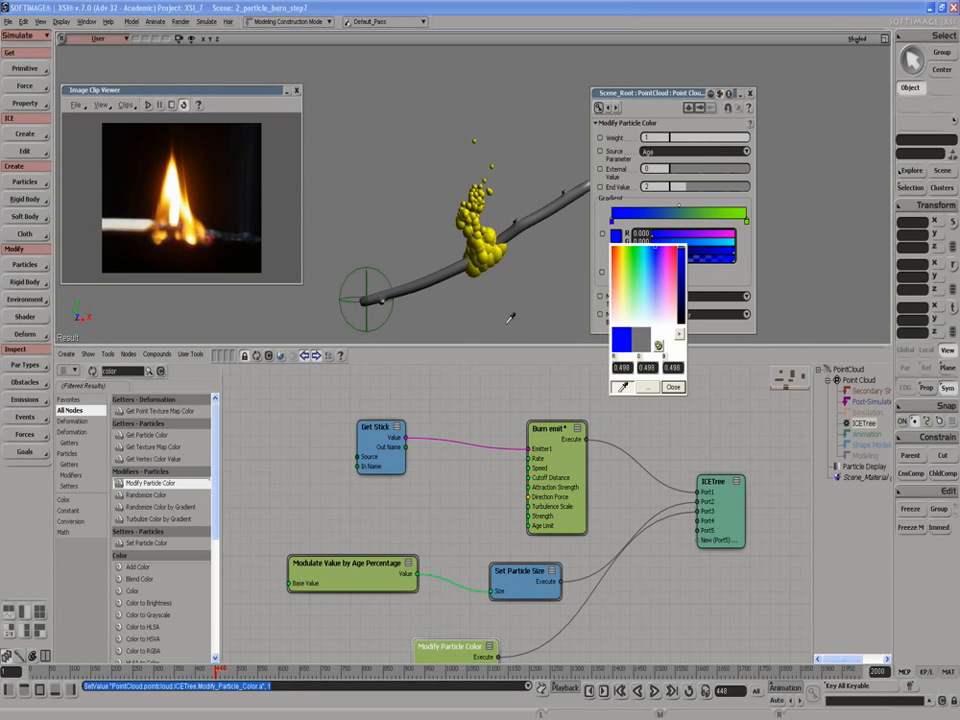
click(160, 218)
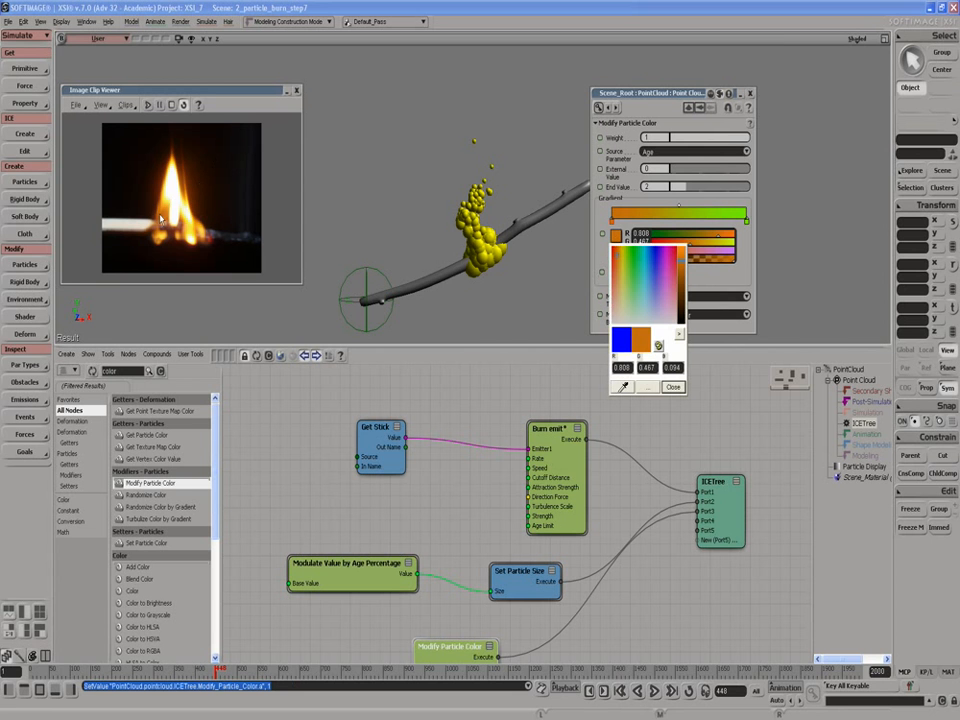
click(670, 389)
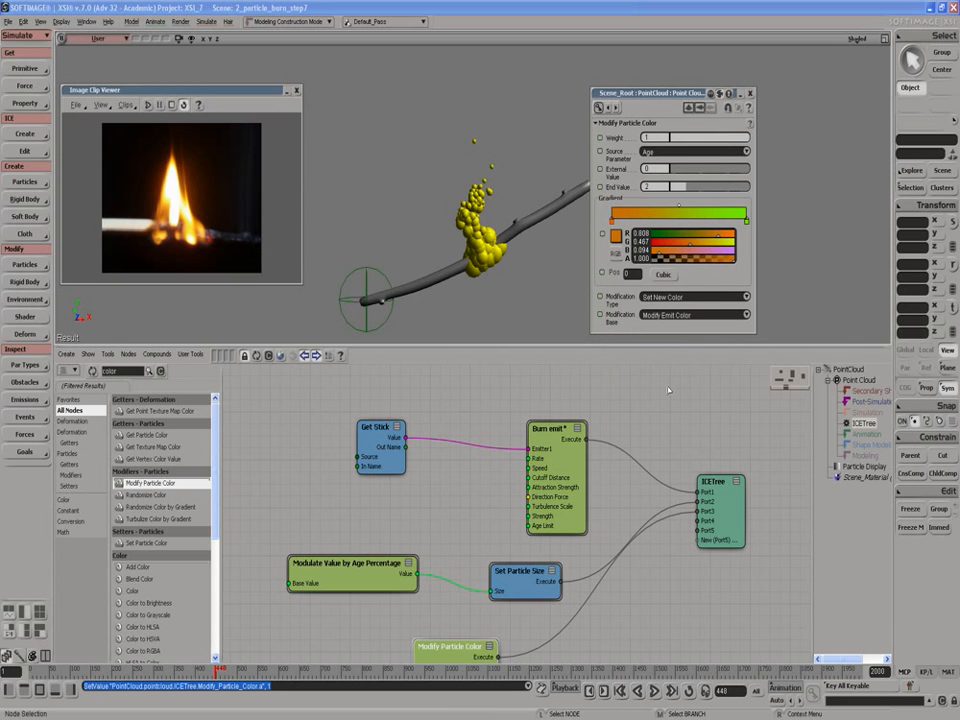
Set the gradient's end color to the yellow-orange (1.000, 0.804, 0.106) sampled from the flame's tip in the photo.
click(746, 221)
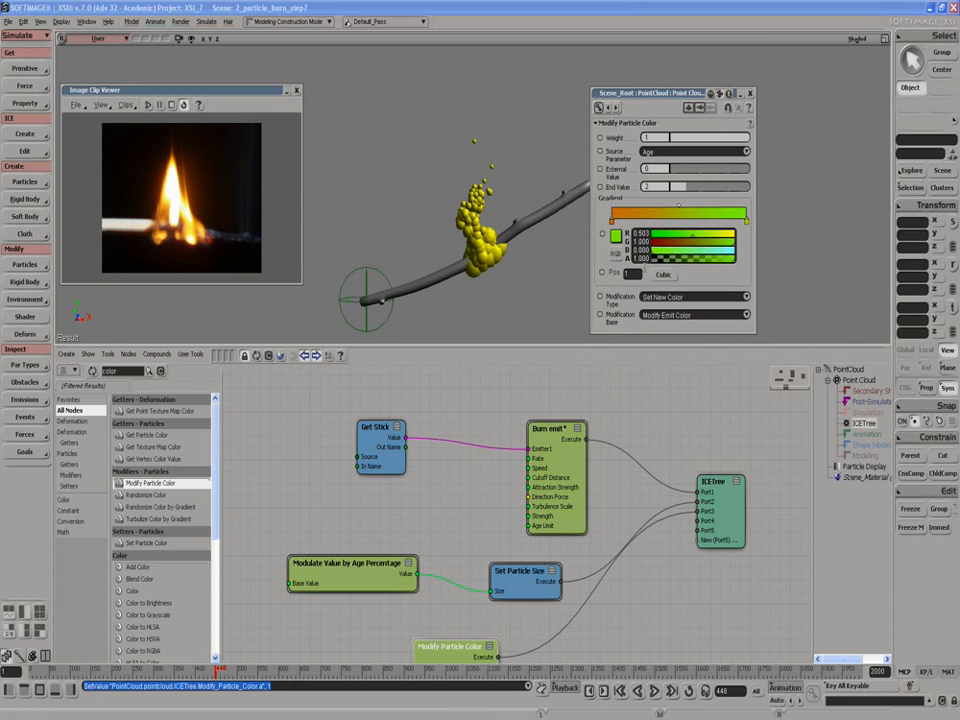
click(616, 236)
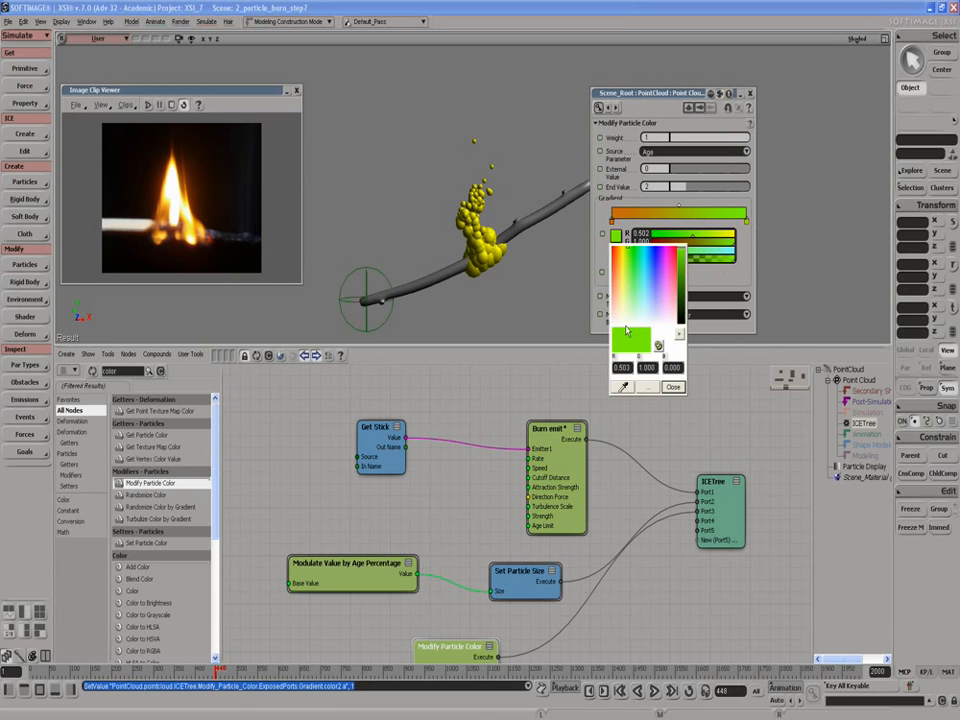
click(623, 387)
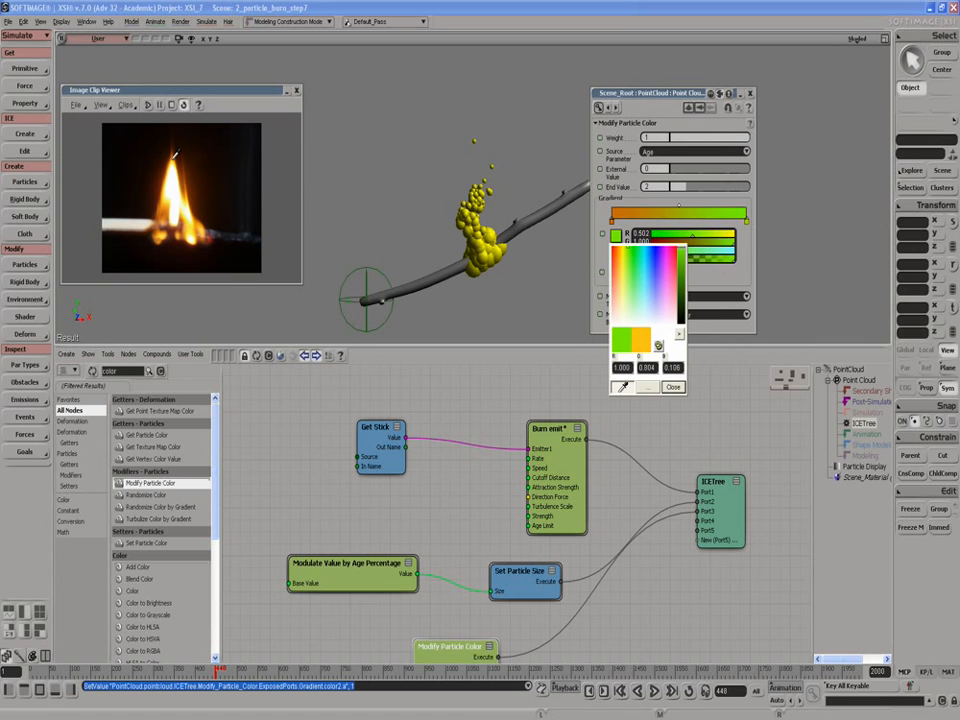
click(175, 152)
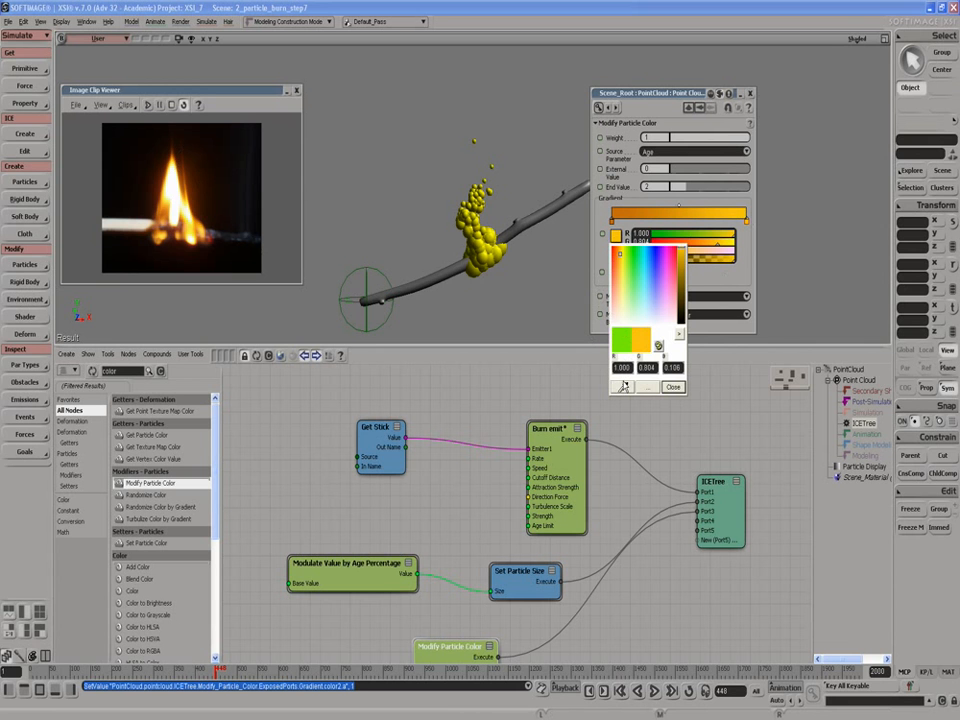
click(673, 387)
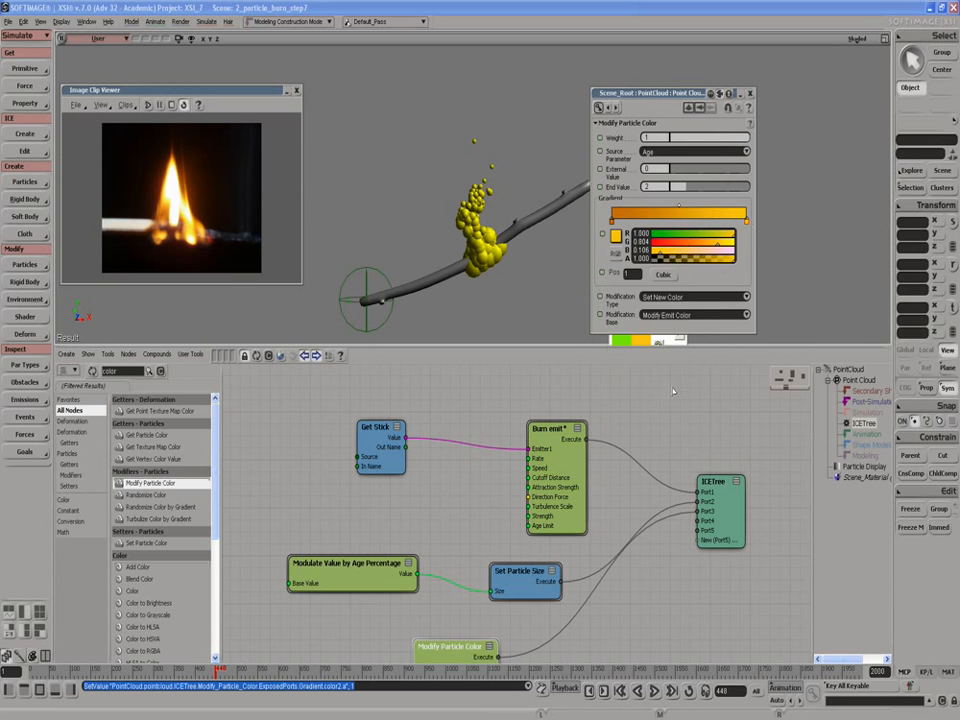
Add a gradient marker at position 0.38 and color it light orange (0.988, 0.788, 0.235) sampled from the flame photo.
click(661, 220)
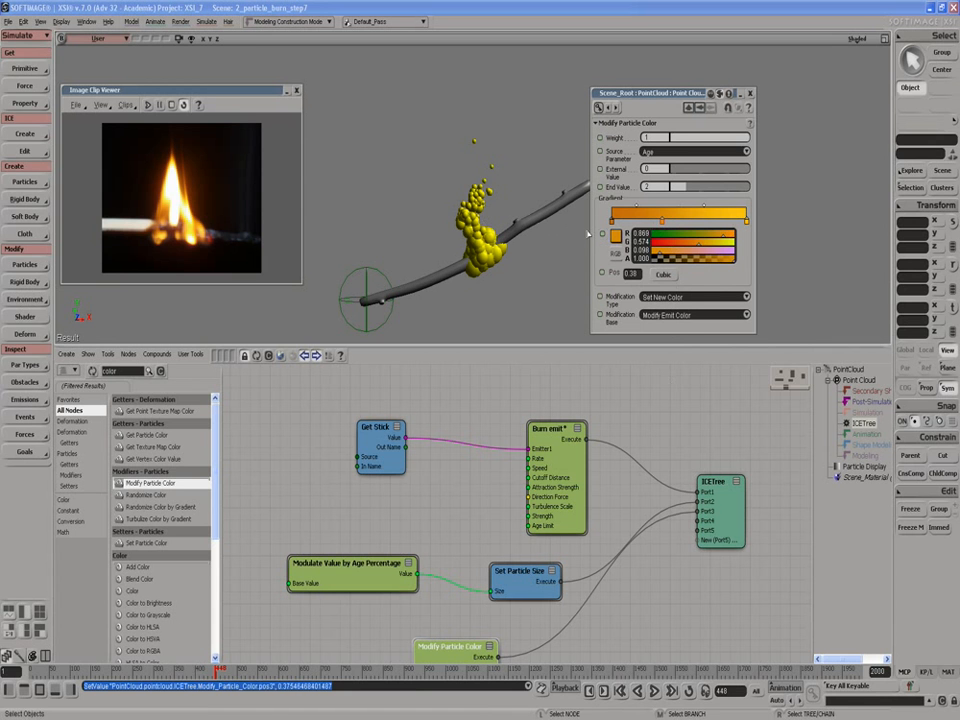
click(615, 235)
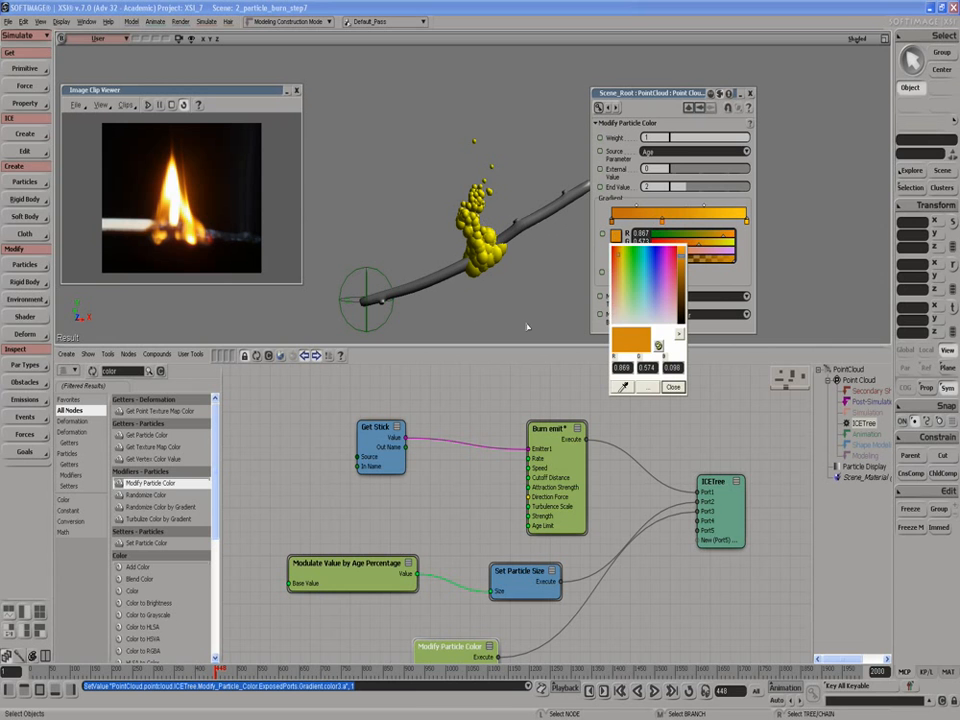
click(621, 388)
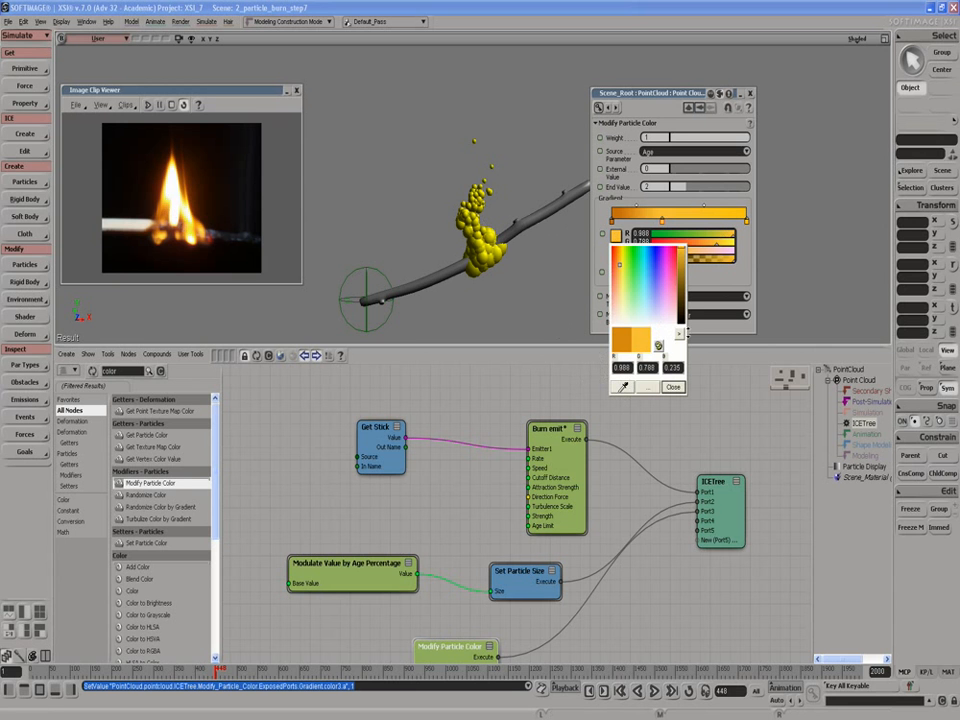
click(672, 387)
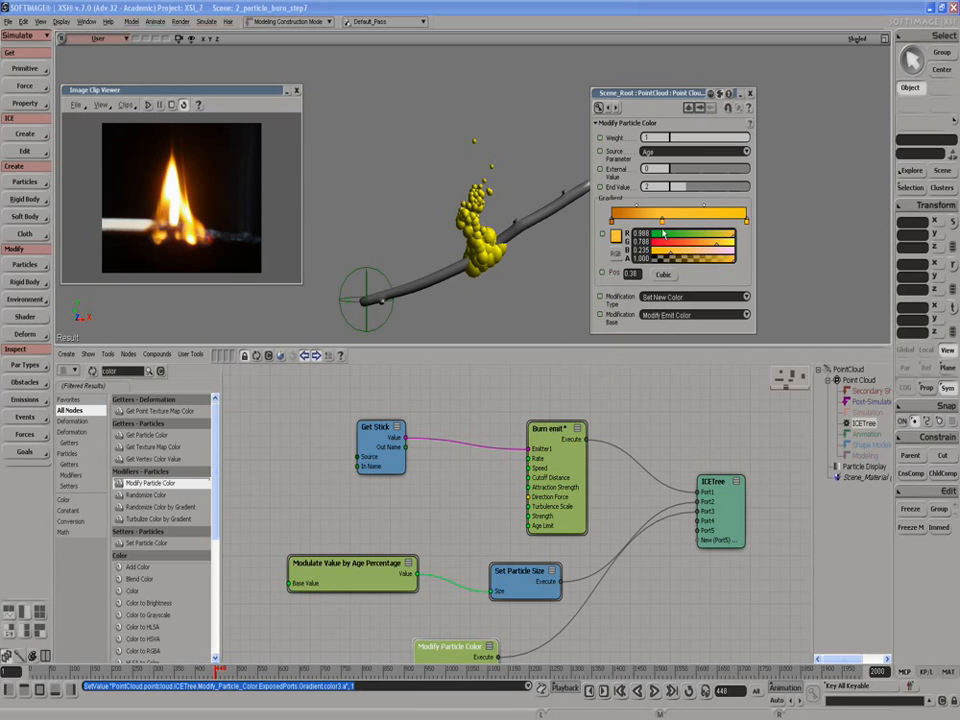
Copy the light-orange marker to position 0.71 and add a near-white marker at 0.55, sampled from the flame's core.
drag(665, 220, 707, 220)
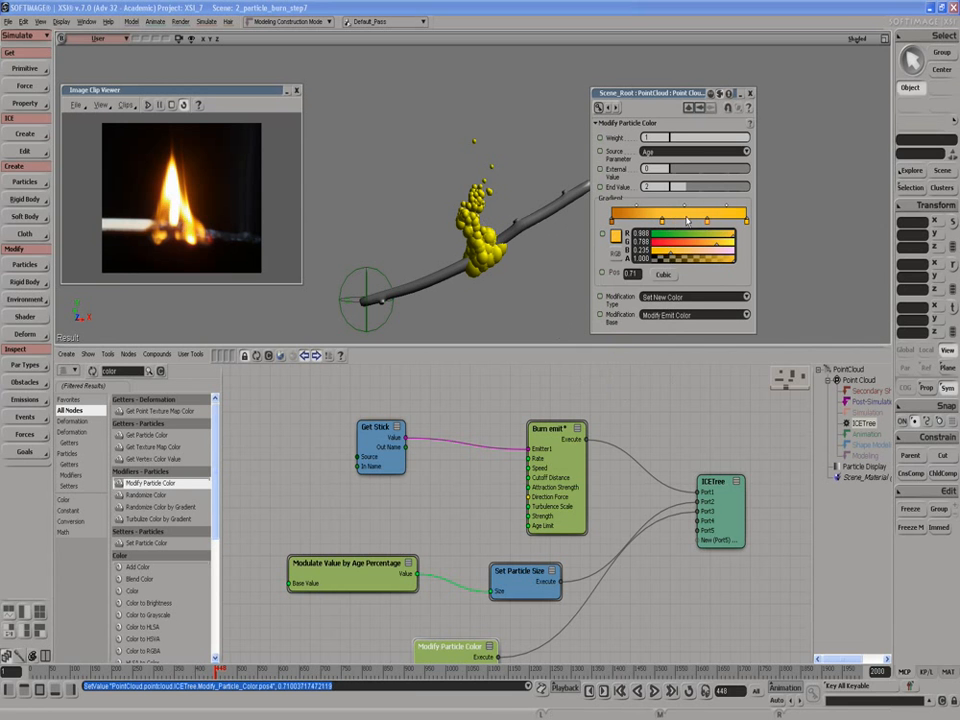
click(686, 220)
click(617, 237)
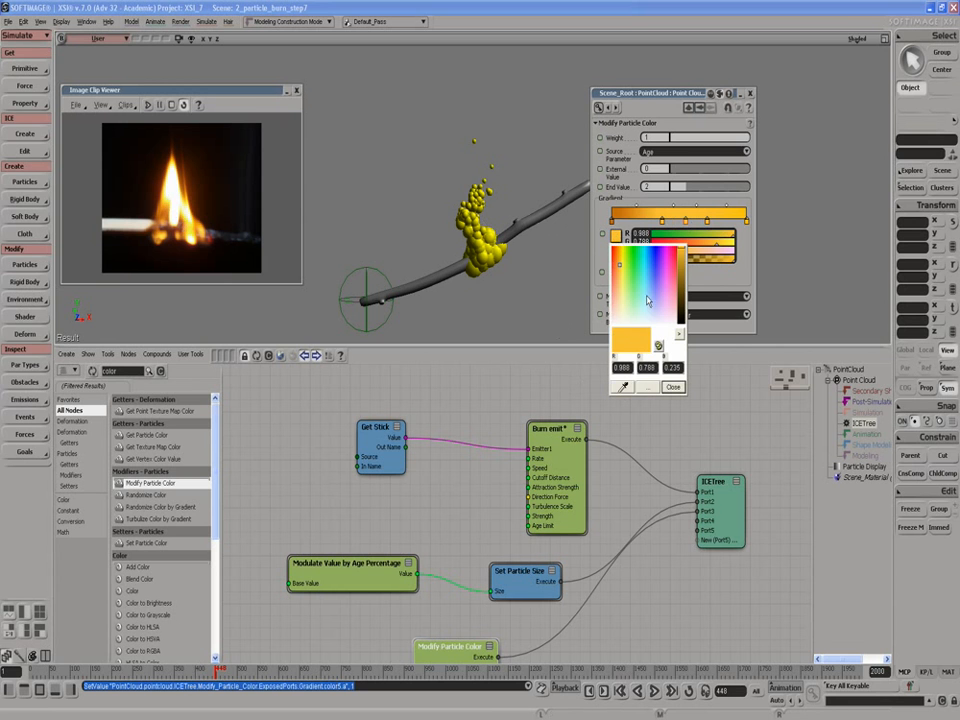
click(622, 386)
click(172, 185)
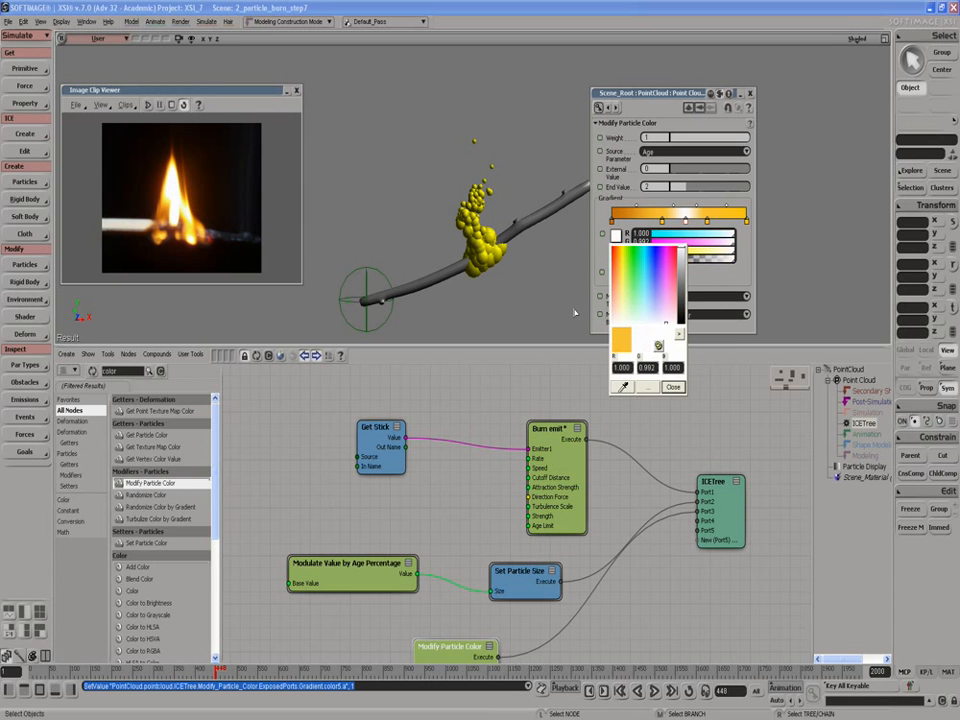
Resample the 0.55 marker's color from the flame's core as a pale yellow (0.973, 0.992, 0.729).
click(623, 387)
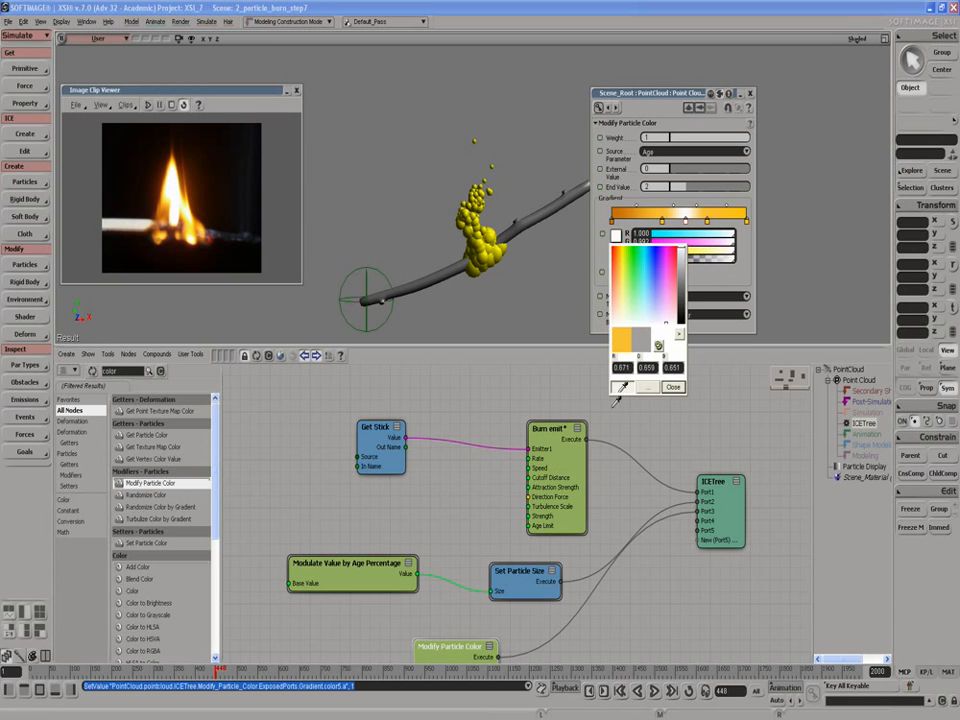
click(669, 388)
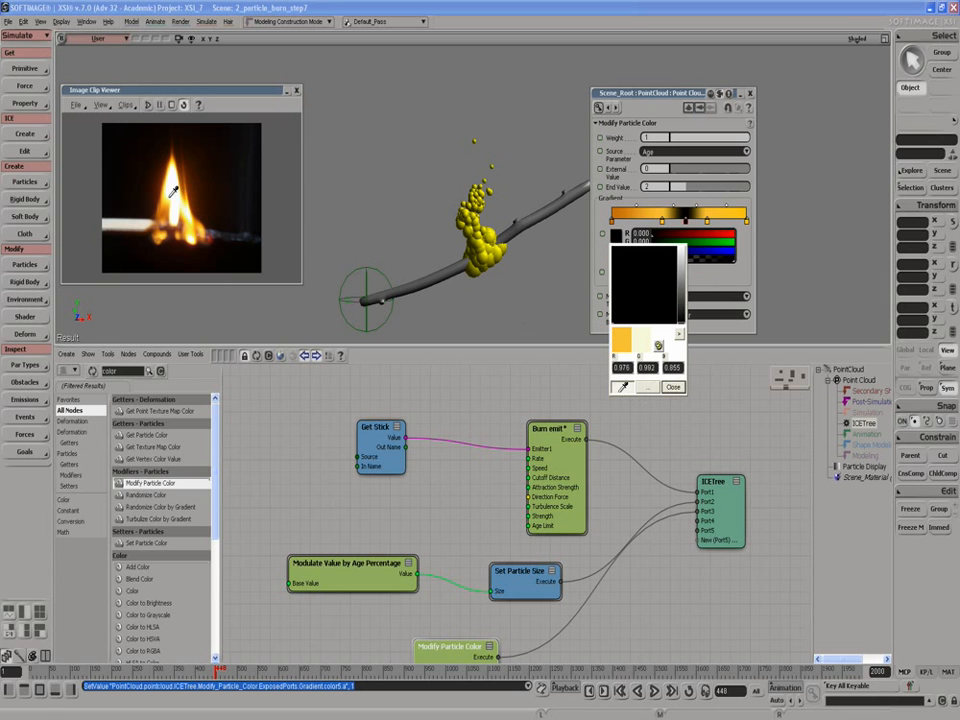
click(171, 191)
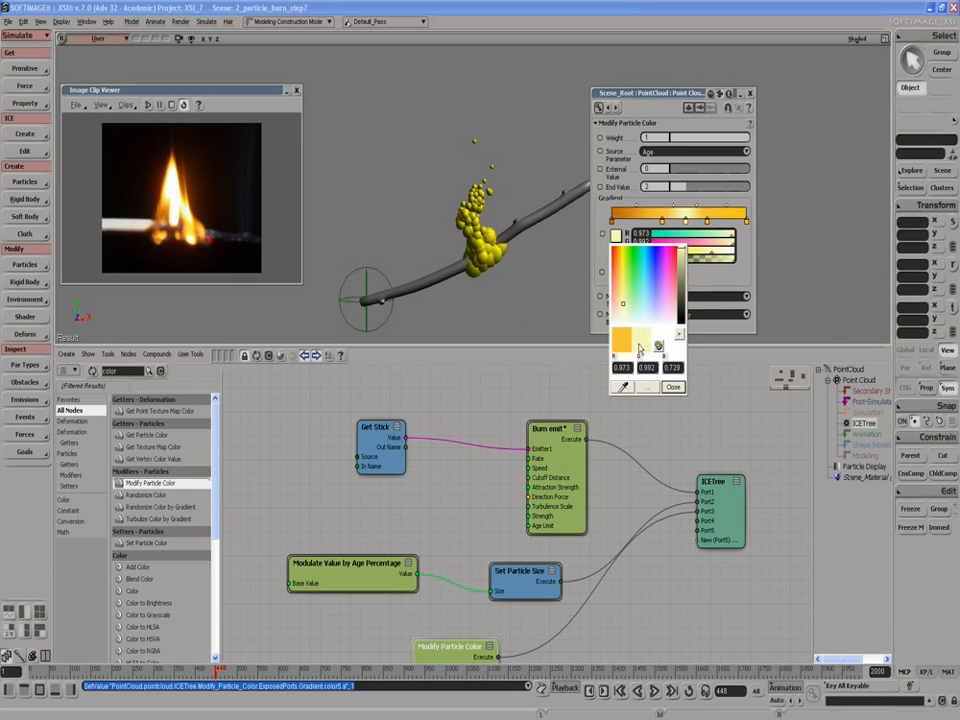
click(671, 386)
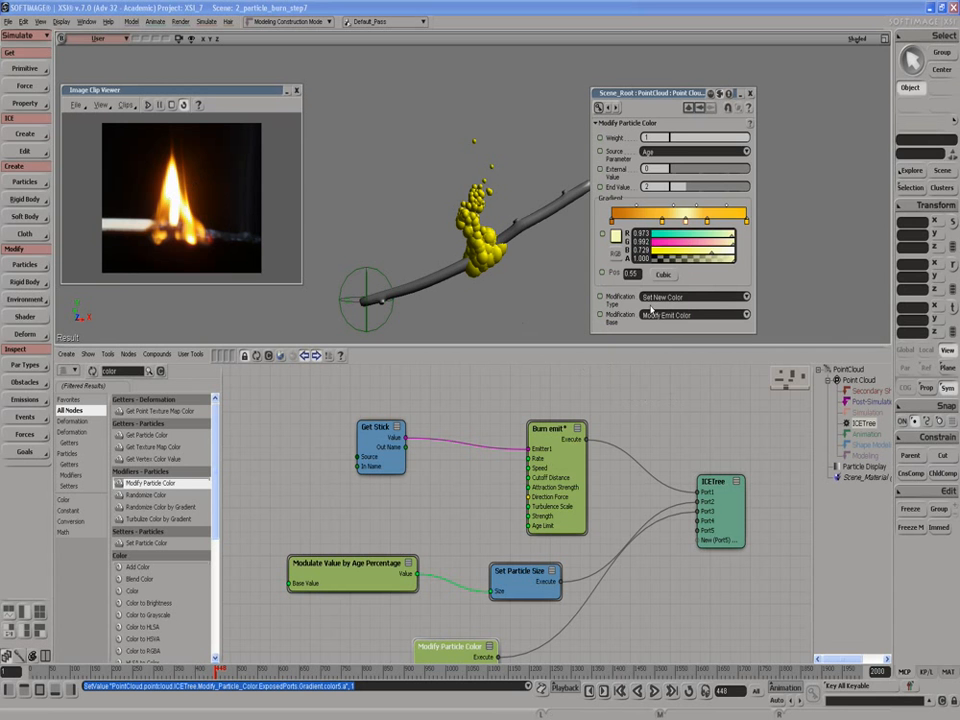
Switch the color sliders to HLS, raise the pale marker's luminance to 0.915 and play the simulation from the start to frame 96.
click(614, 256)
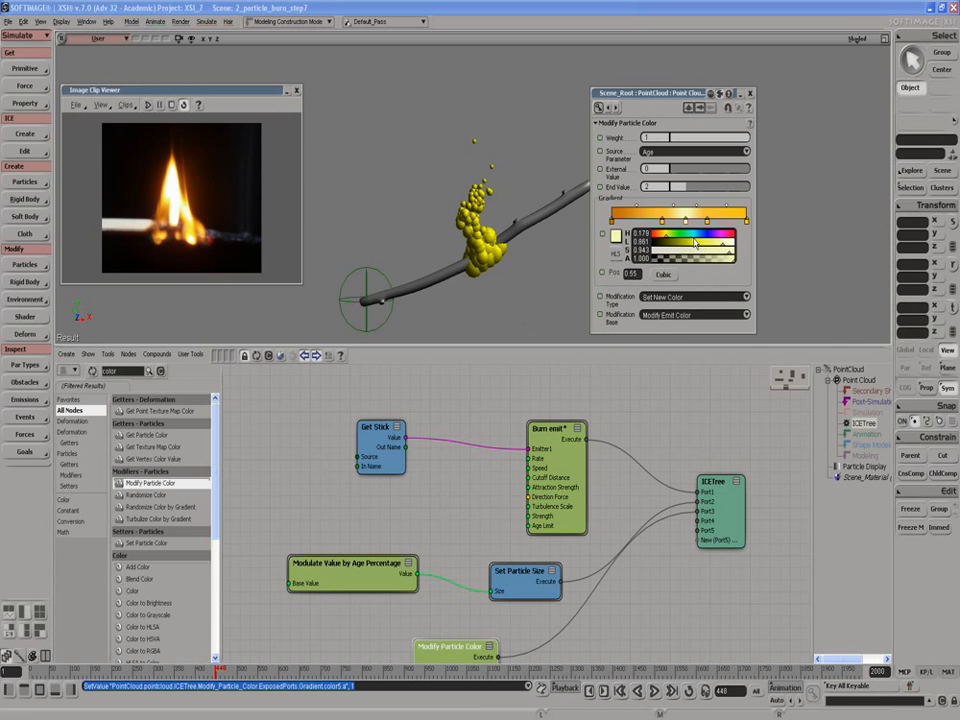
drag(725, 249, 728, 246)
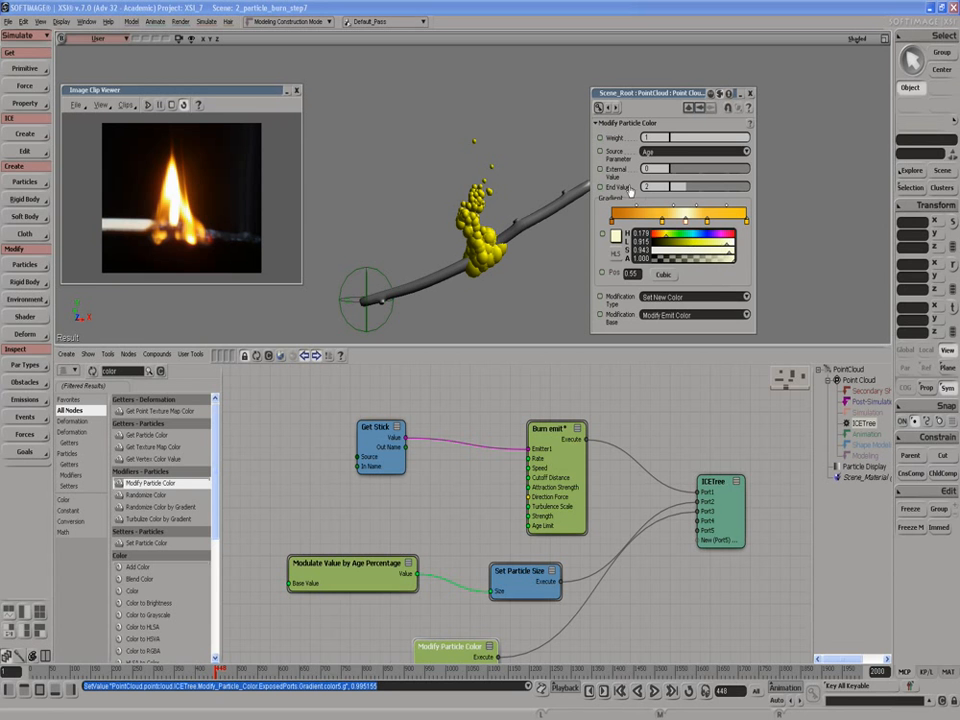
click(654, 691)
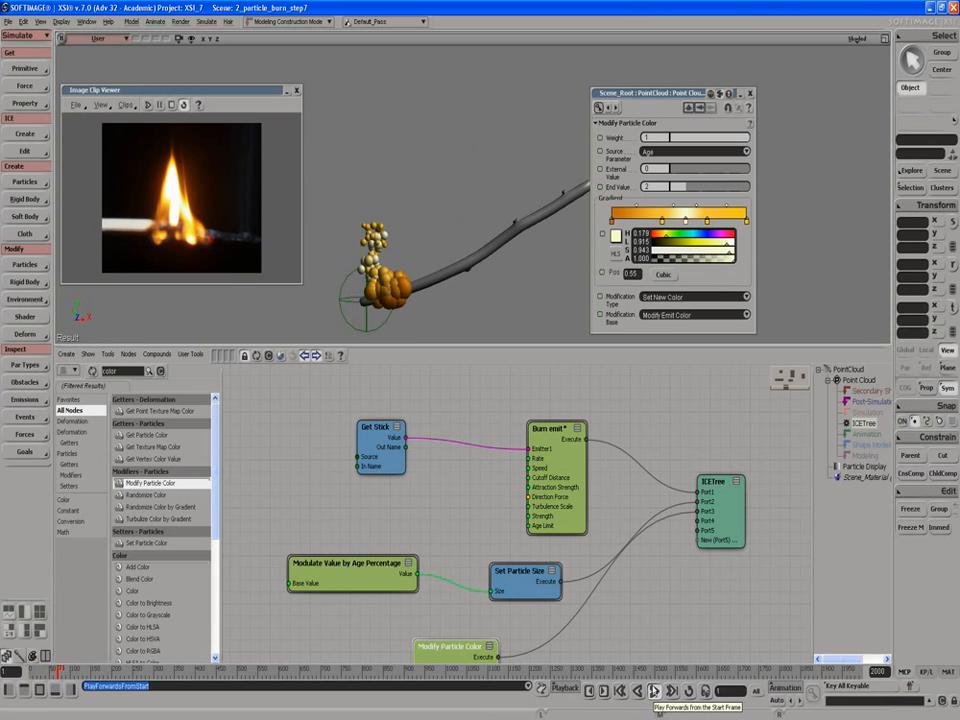
click(653, 690)
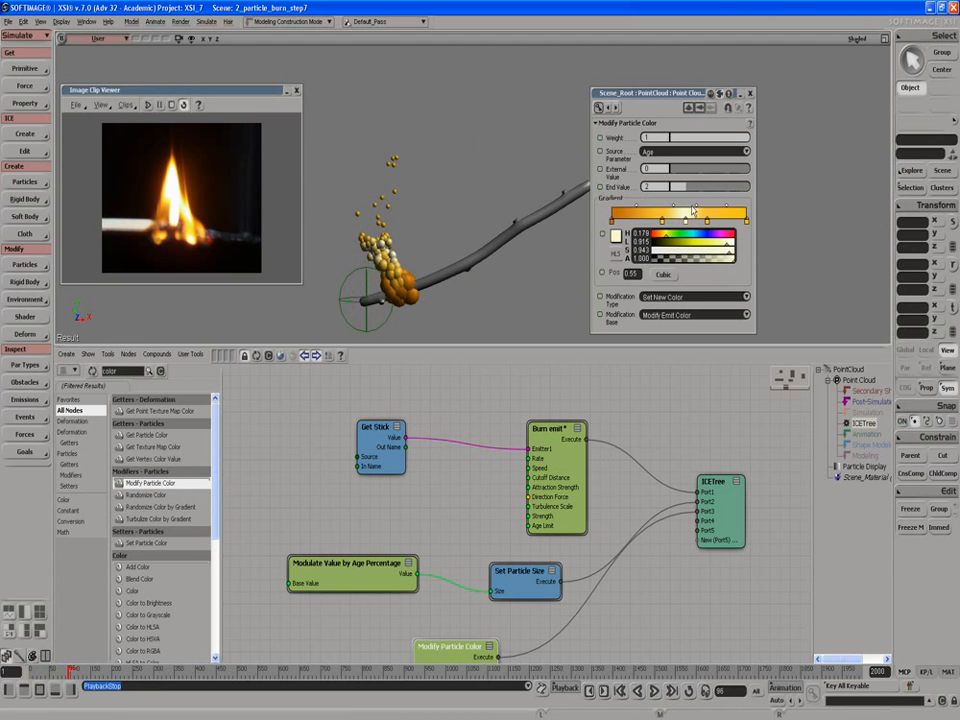
Widen the gradient's pale section by moving its flanking light-orange markers to positions 0.85 and 0.18 and shifting the neighboring midpoints.
click(725, 221)
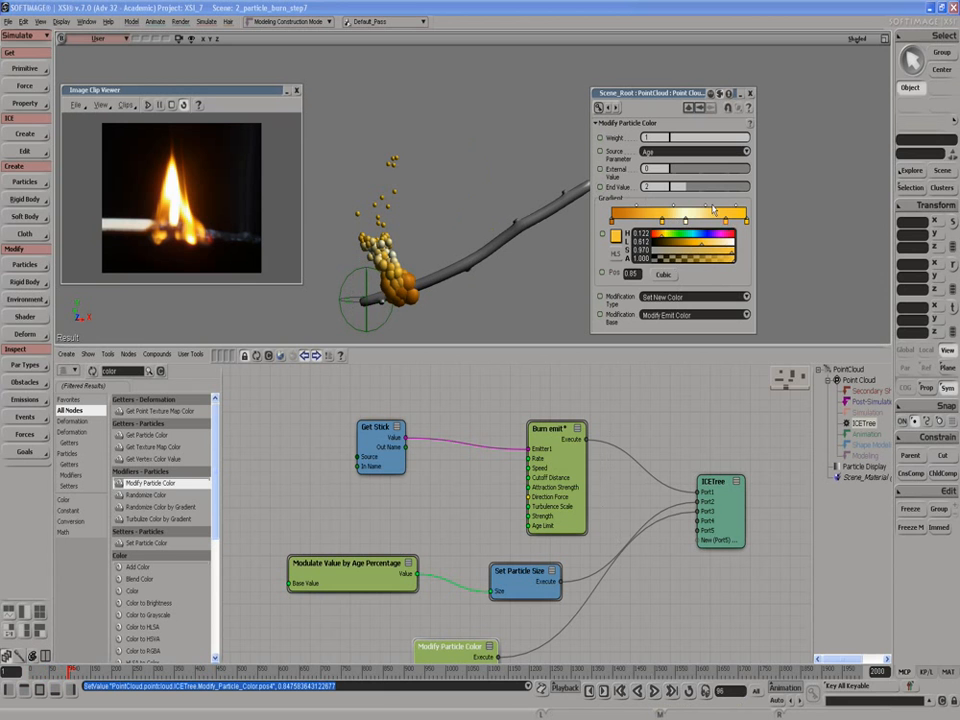
click(714, 210)
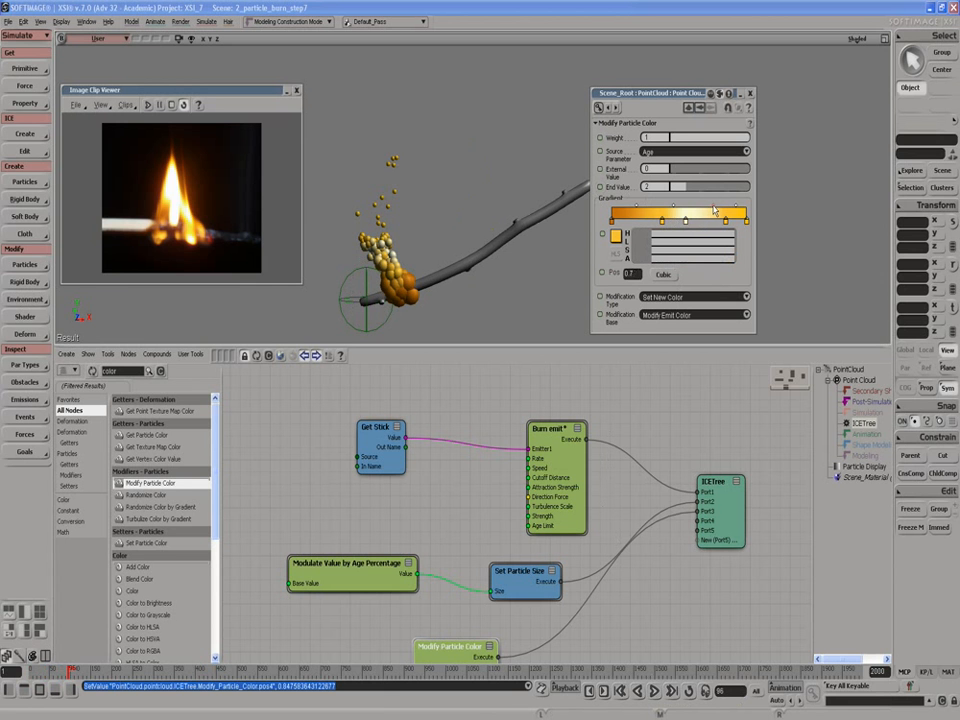
click(660, 221)
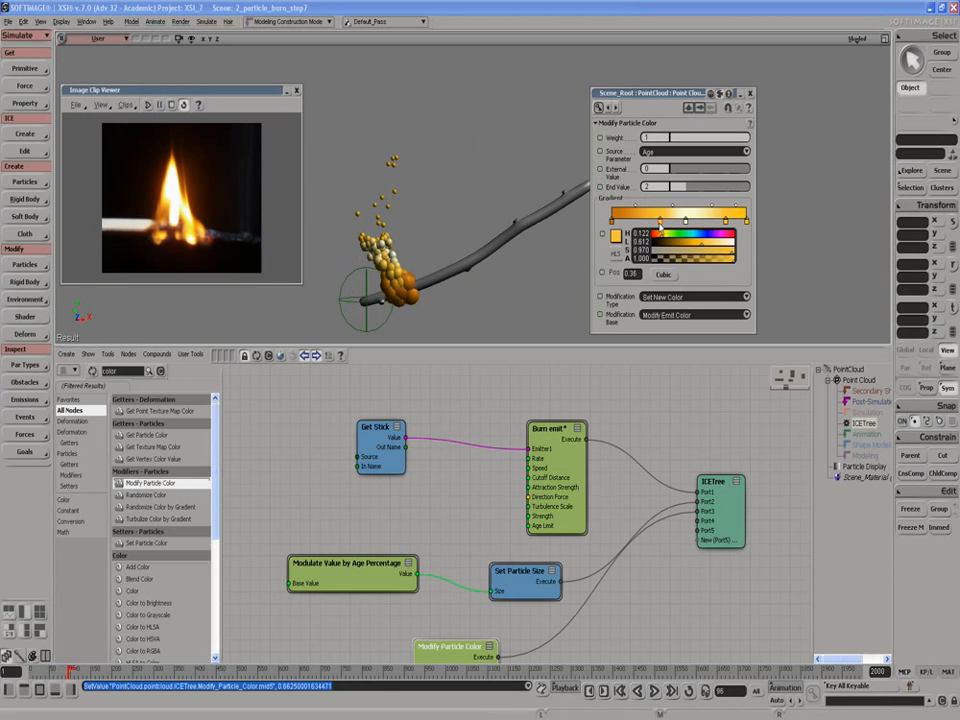
mouse_move(660, 228)
mouse_down()
mouse_move(645, 228)
mouse_move(659, 209)
mouse_move(634, 208)
mouse_move(636, 221)
mouse_up()
click(657, 209)
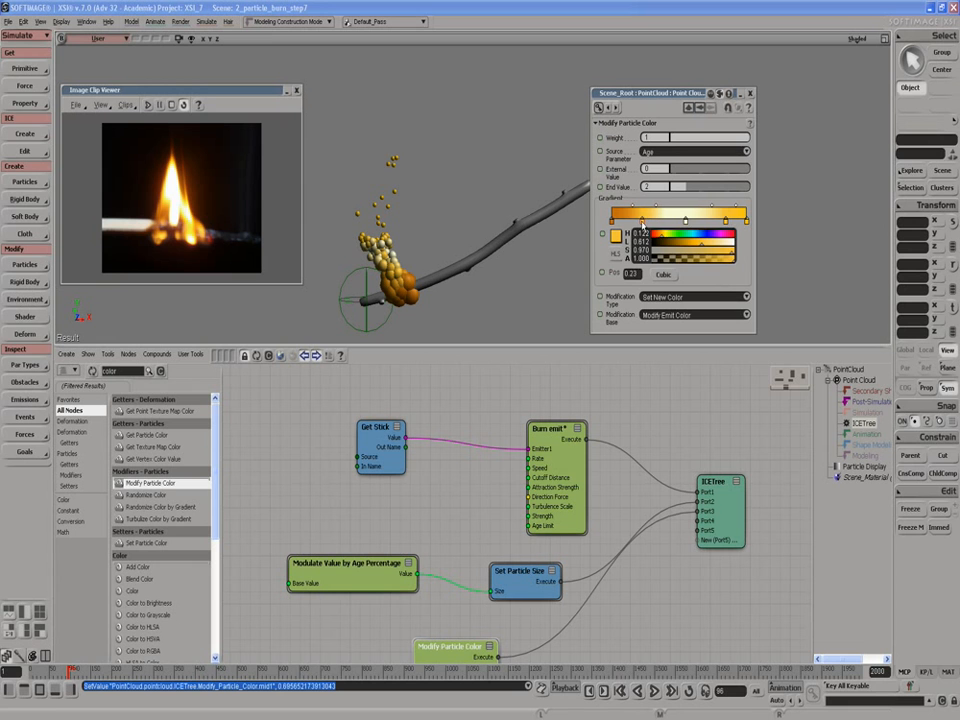
click(633, 208)
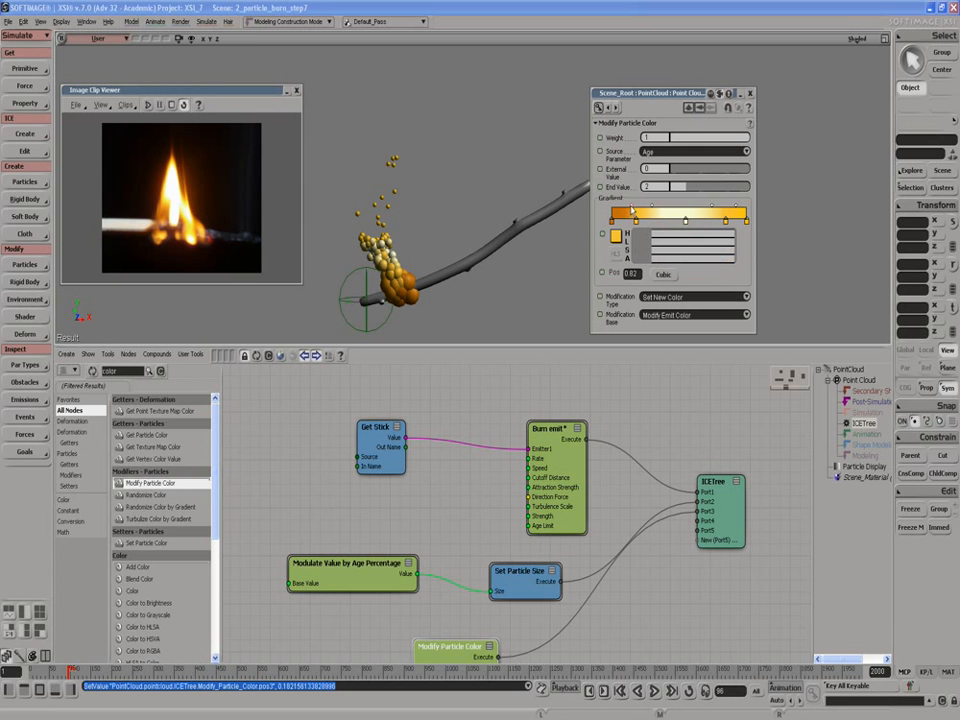
Move the midpoint before the gradient's pale marker to position 0.27 and play the simulation from the start to frame 91.
drag(631, 209, 649, 206)
click(653, 692)
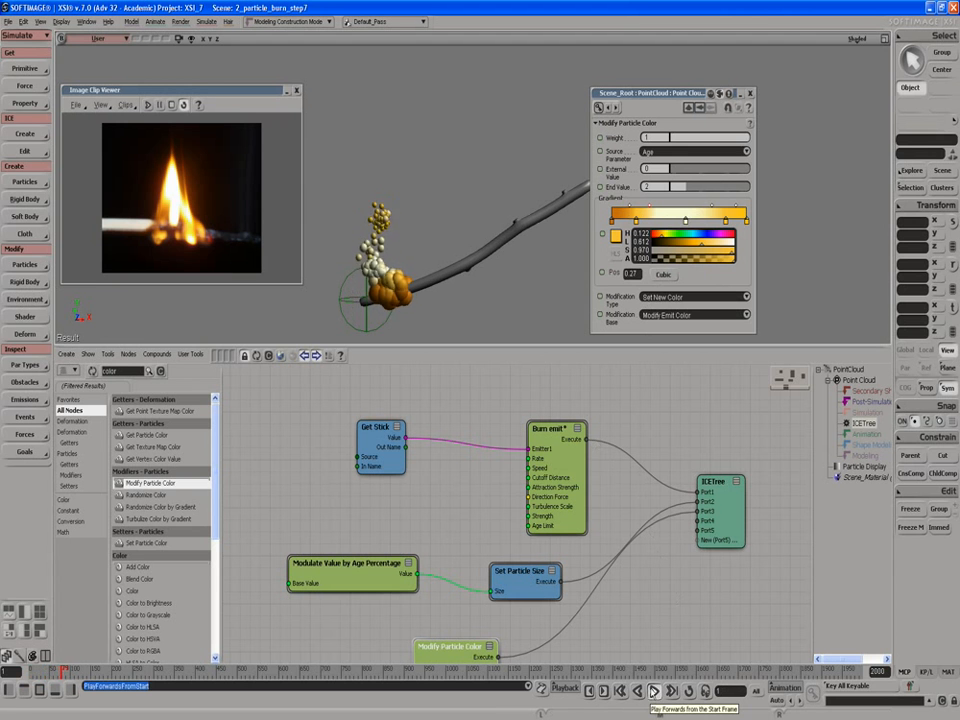
click(654, 690)
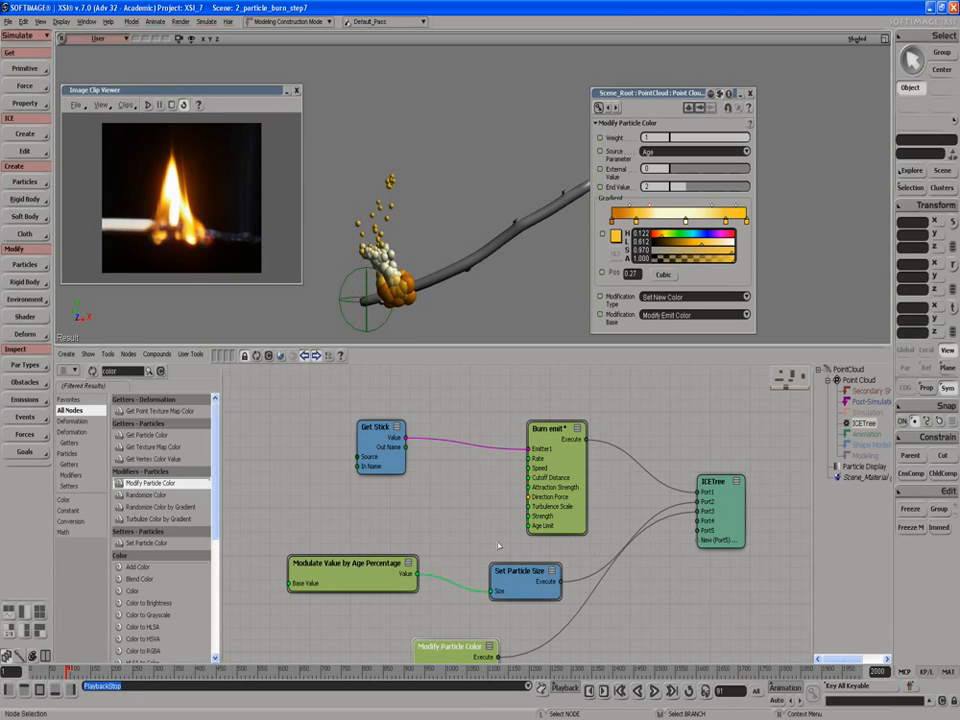
Cut the Modulate Value by Age Percentage, Set Particle Size and Modify Particle Color nodes from the top-level ICE tree.
drag(536, 582, 530, 574)
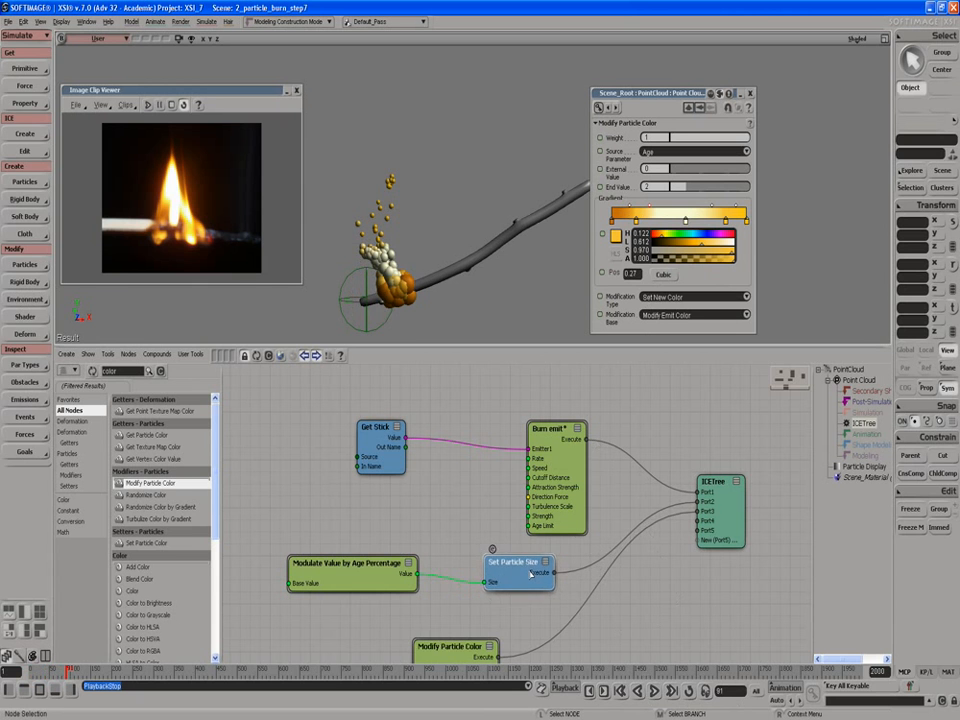
drag(717, 505, 727, 509)
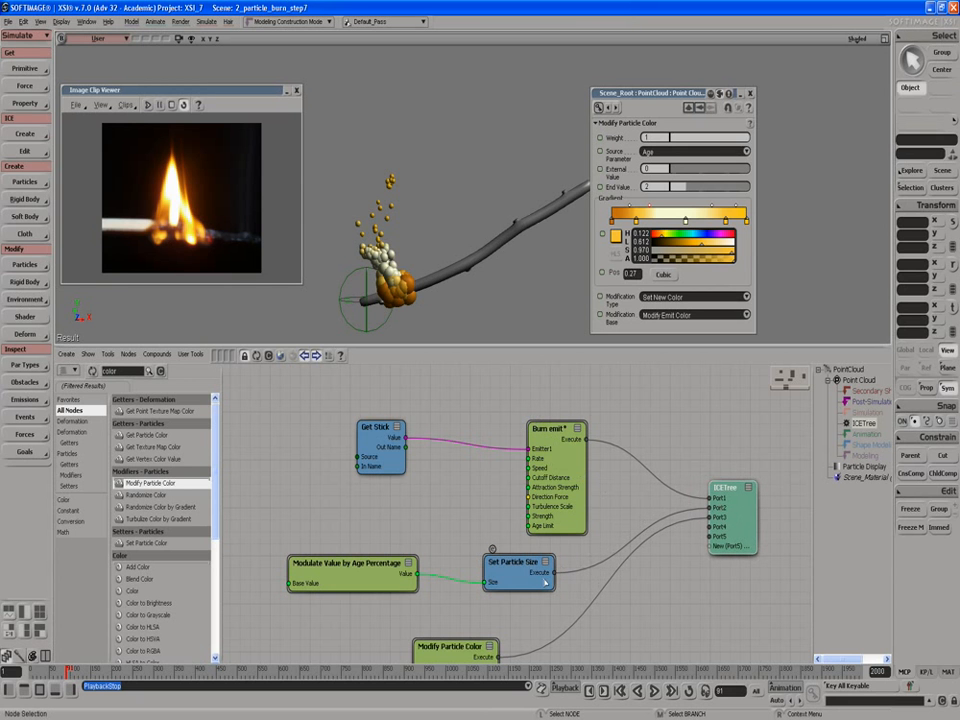
click(522, 572)
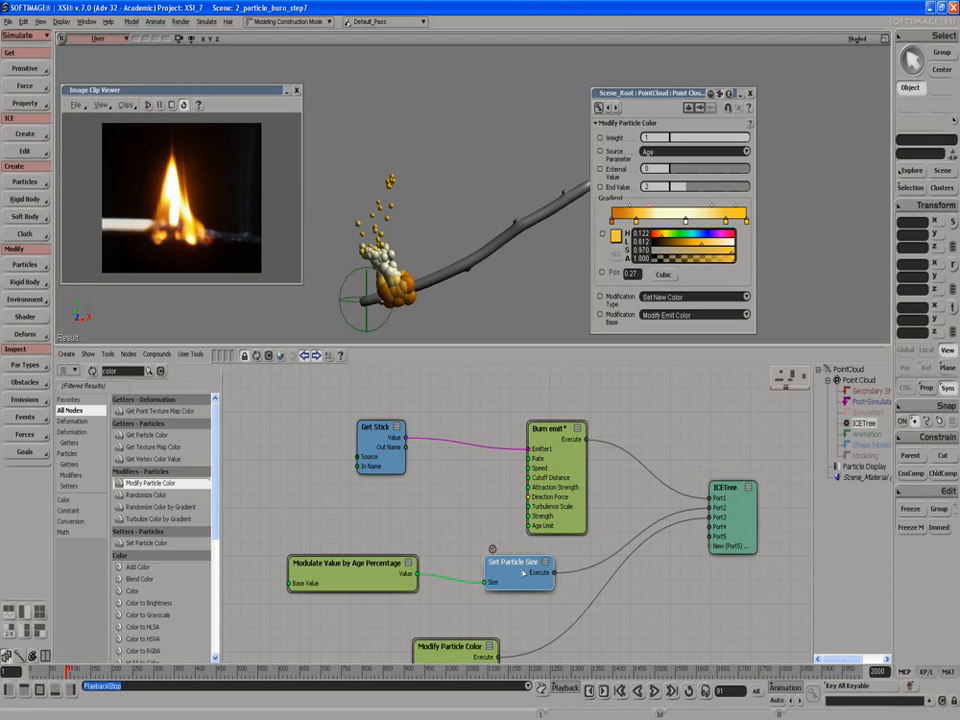
scroll(510, 571, down, 2)
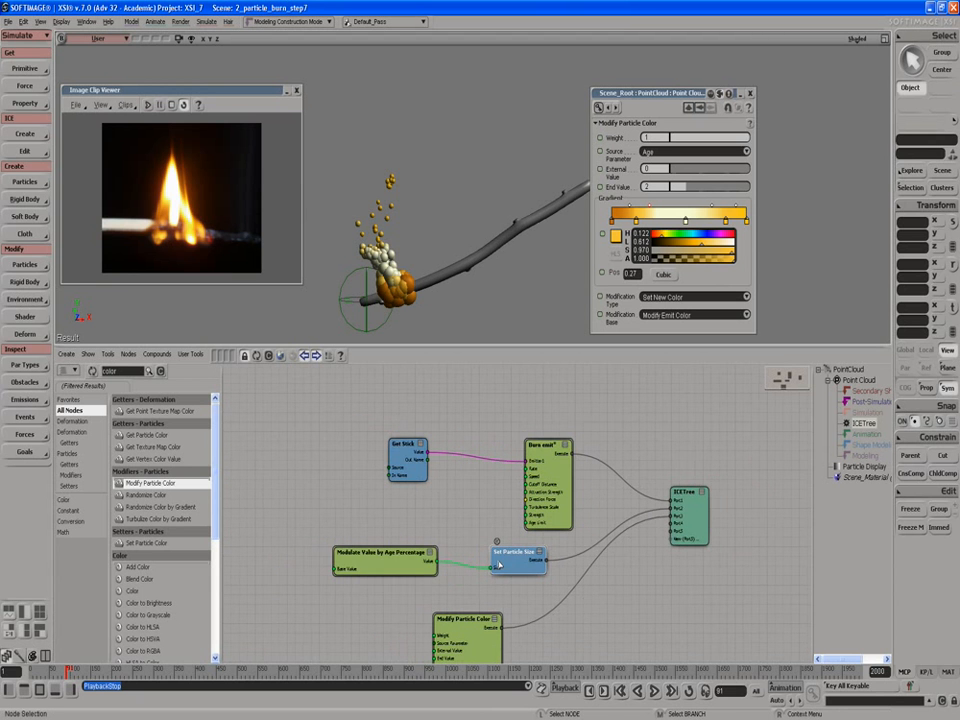
drag(497, 566, 497, 567)
double_click(478, 641)
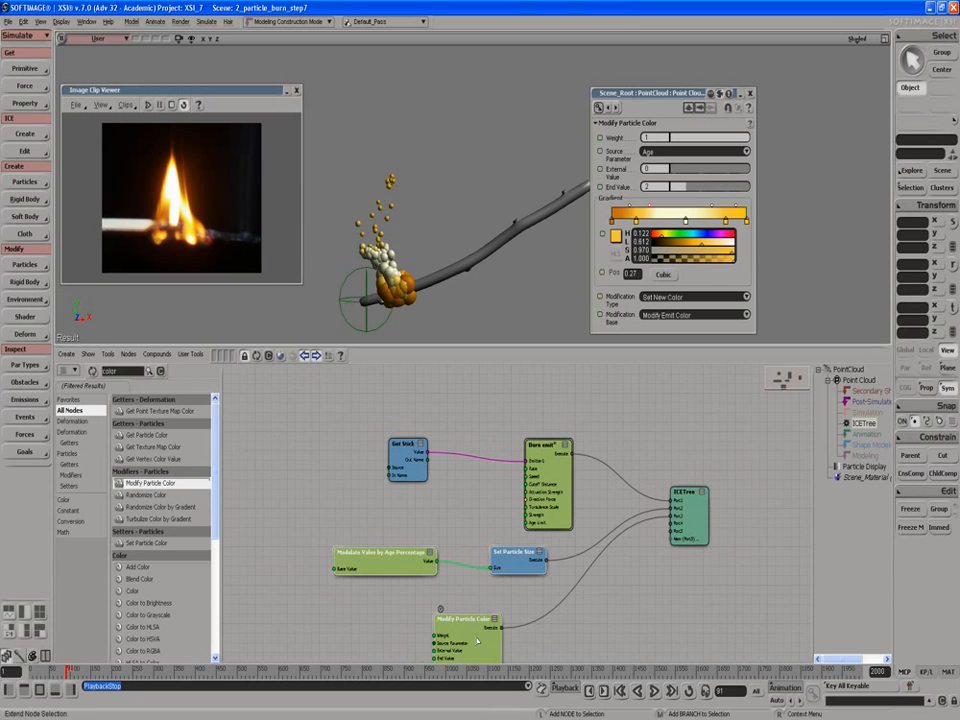
key(Delete)
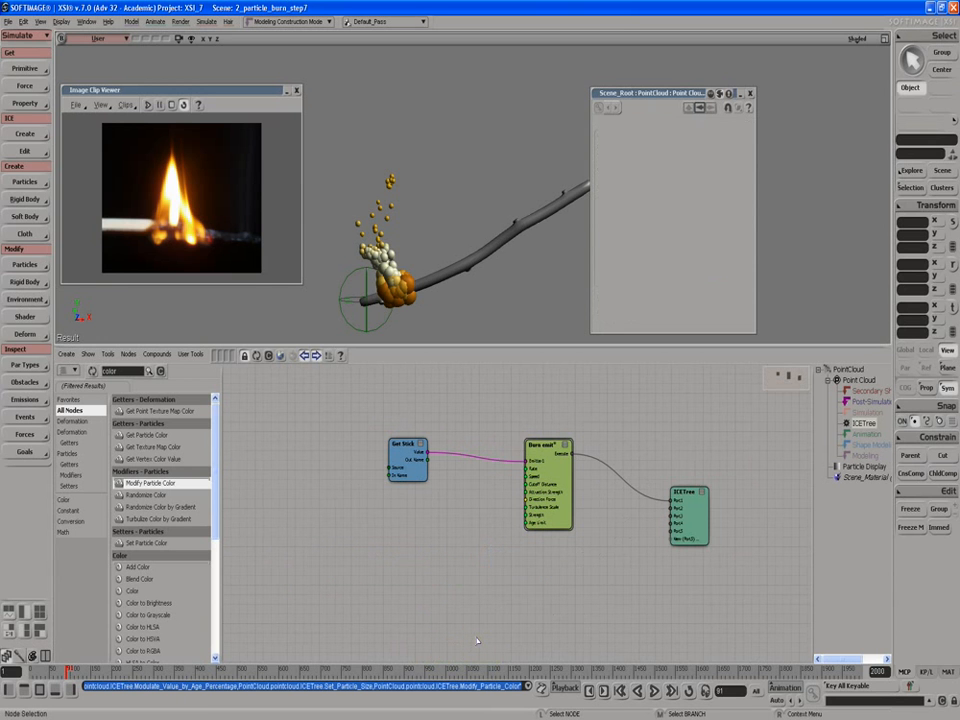
Open the Burn emit compound for editing, paste the three cut nodes inside and place them below the emitter node.
click(532, 435)
scroll(624, 516, up, 2)
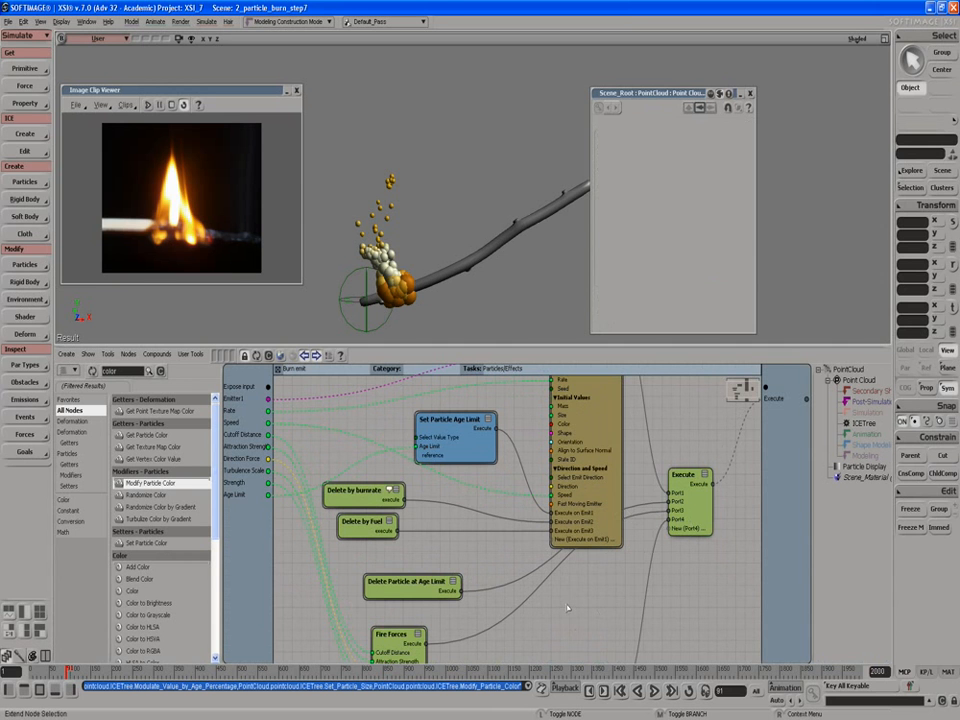
key(ctrl+v)
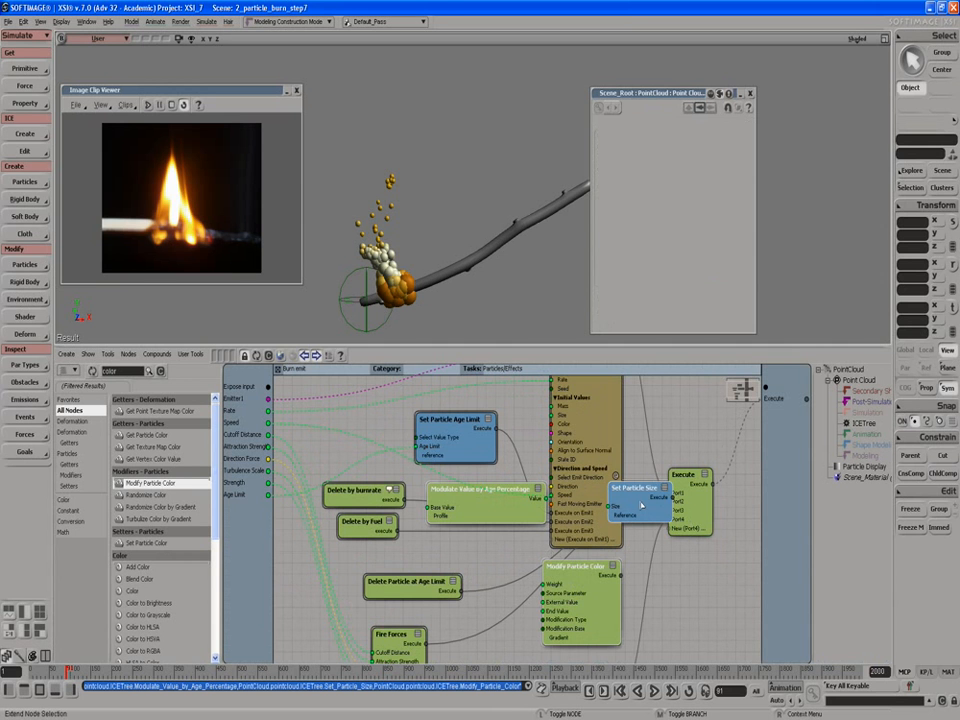
drag(639, 505, 596, 594)
drag(683, 475, 705, 483)
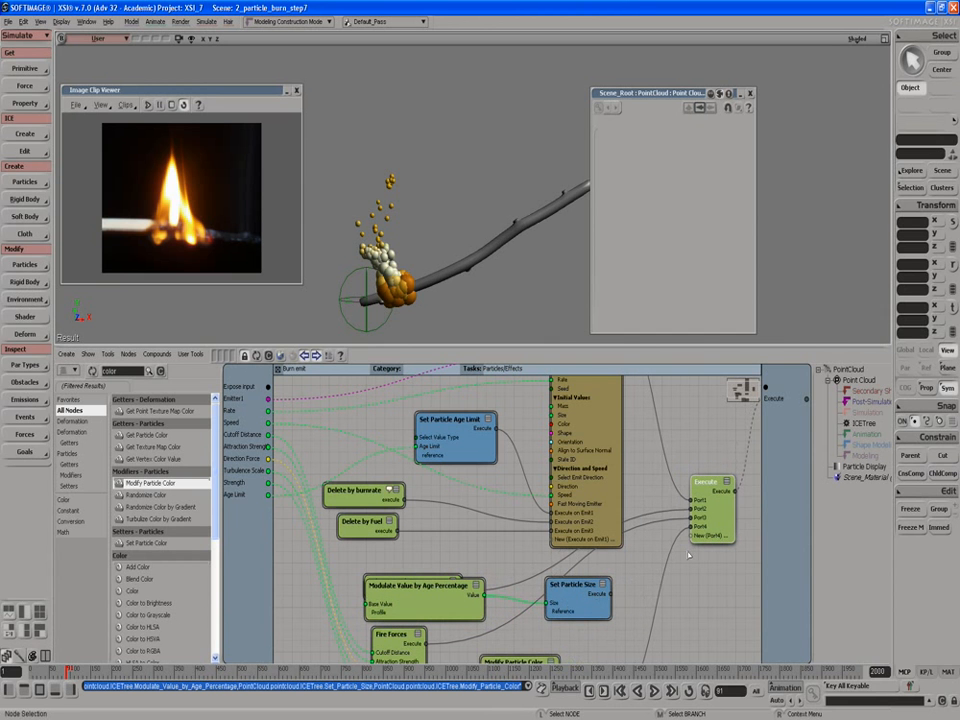
Insert two ports before Port4 on the Execute node and connect Set Particle Size to Port4 and Modify Particle Color to Port5.
right_click(705, 527)
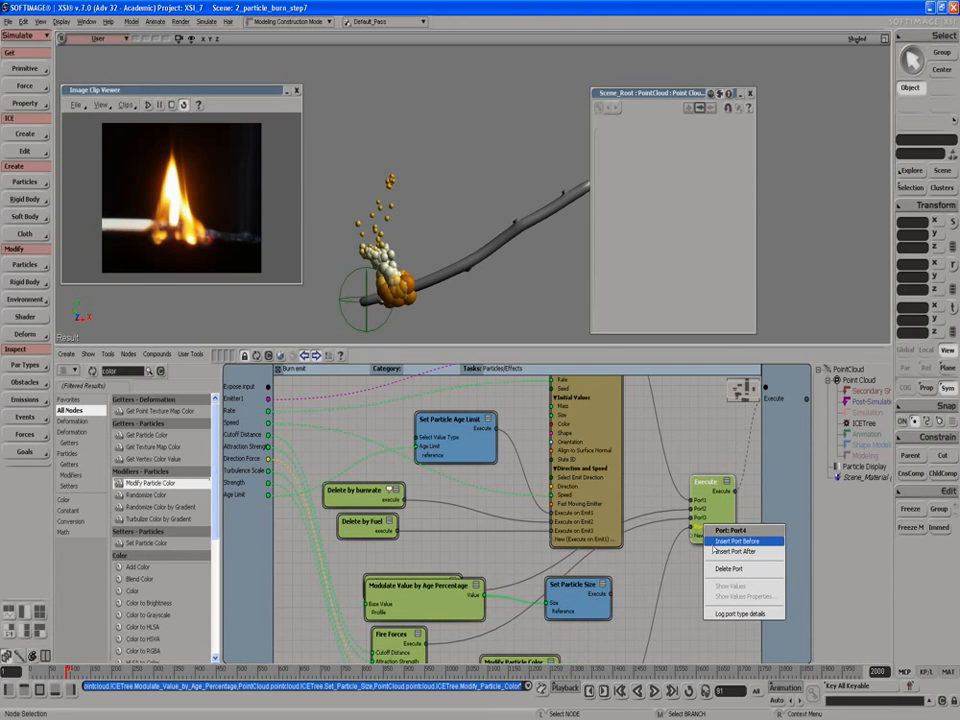
click(713, 551)
right_click(701, 536)
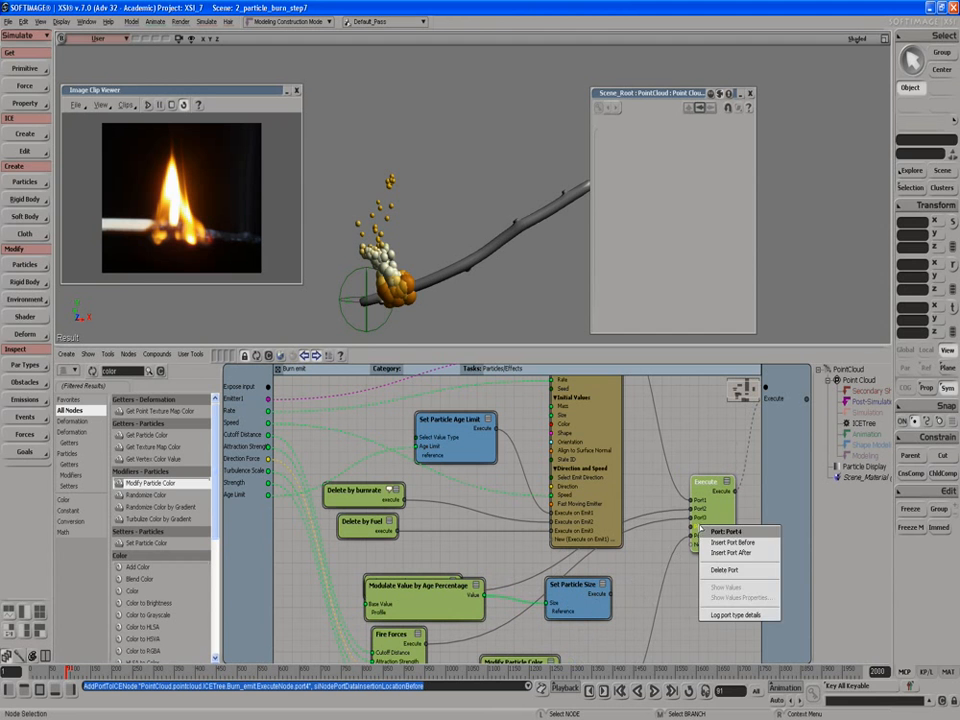
click(712, 543)
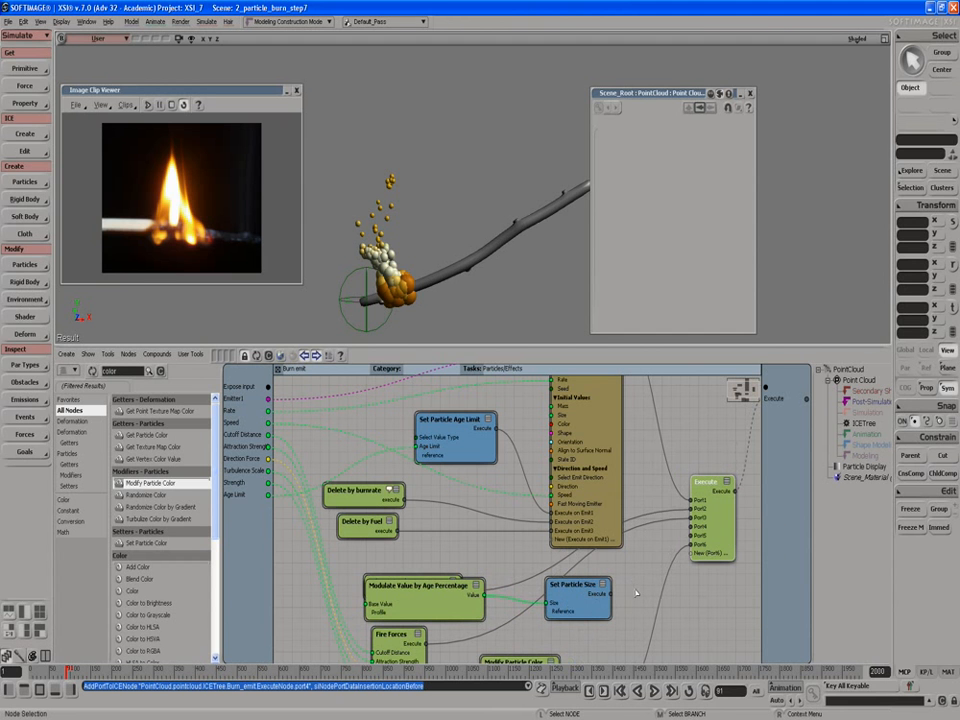
drag(611, 594, 692, 527)
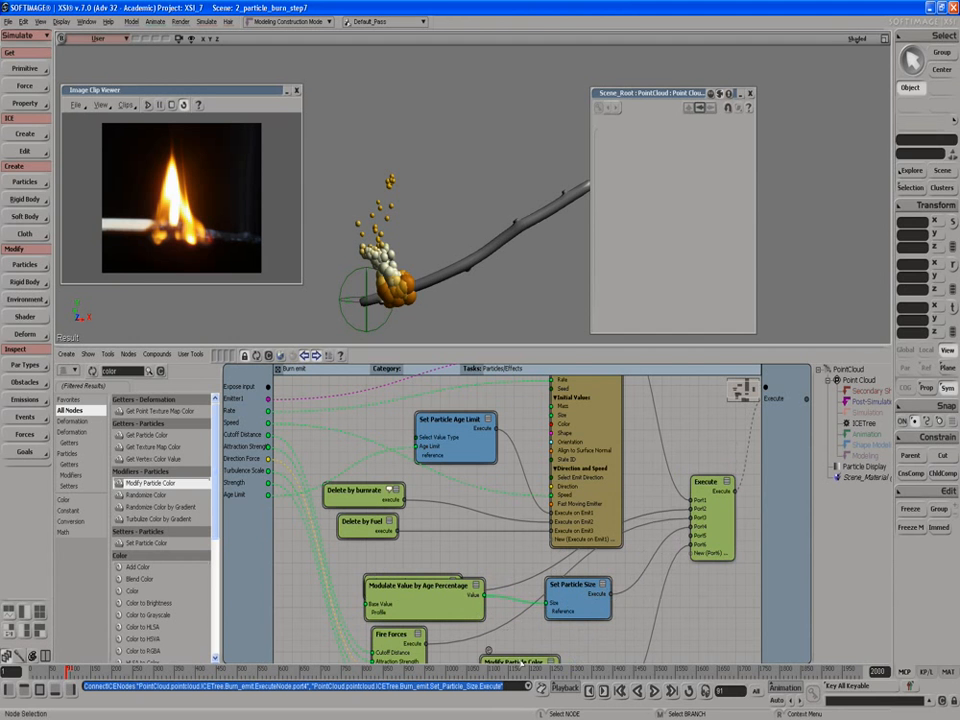
drag(524, 659, 655, 595)
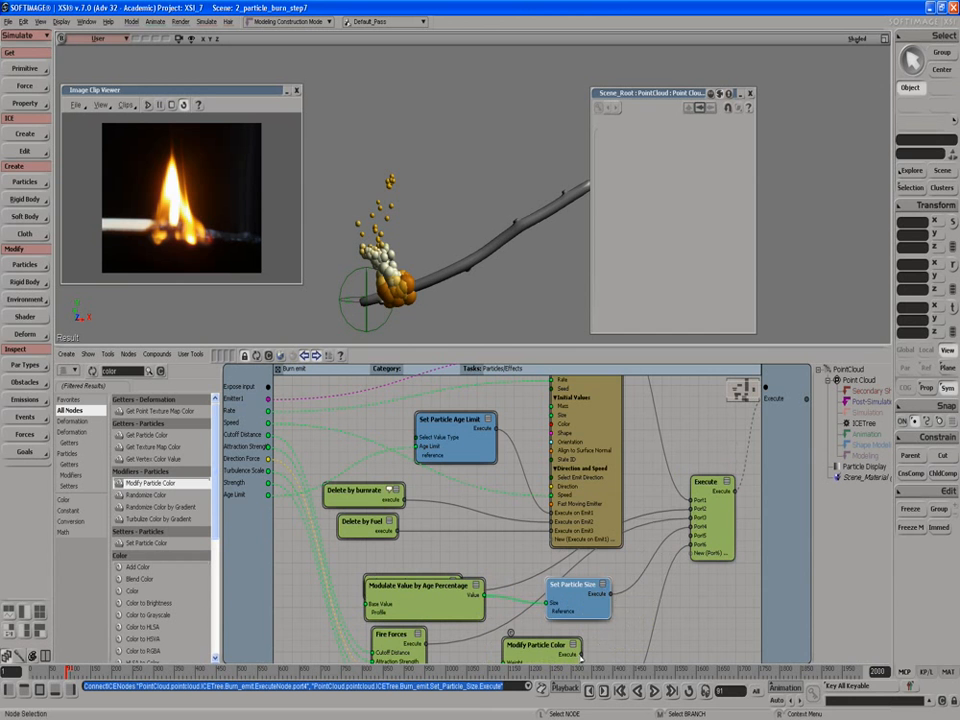
drag(582, 656, 694, 535)
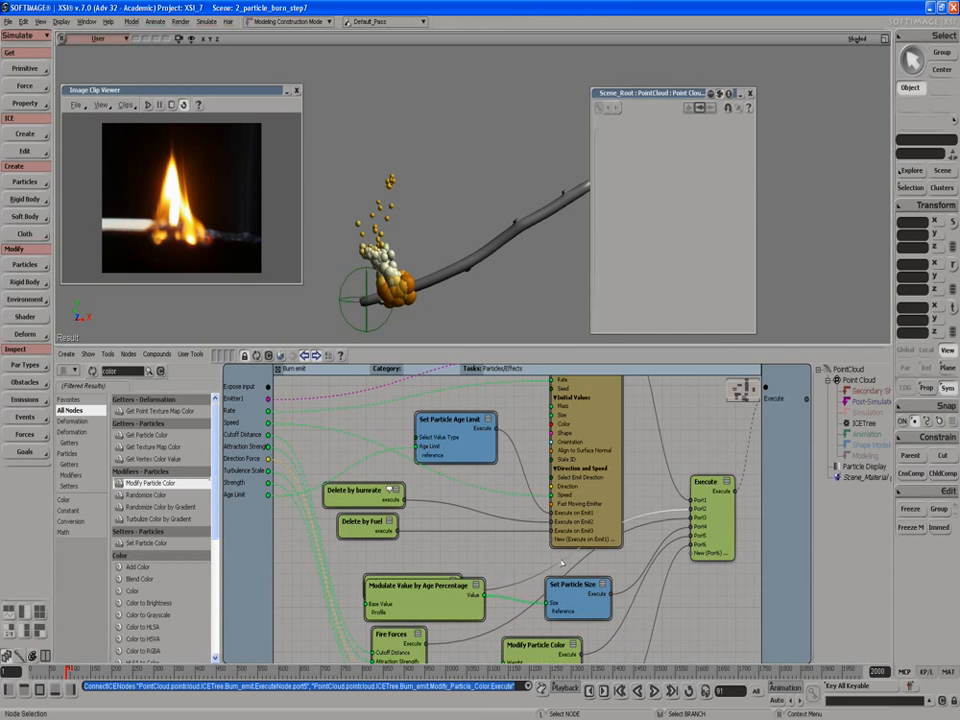
Spread out the overlapping nodes inside the compound, separating Simulate Particles, Modify Particle Color, Modulate Value, Set Particle Size and Fire Forces.
scroll(660, 548, down, 2)
scroll(562, 573, down, 4)
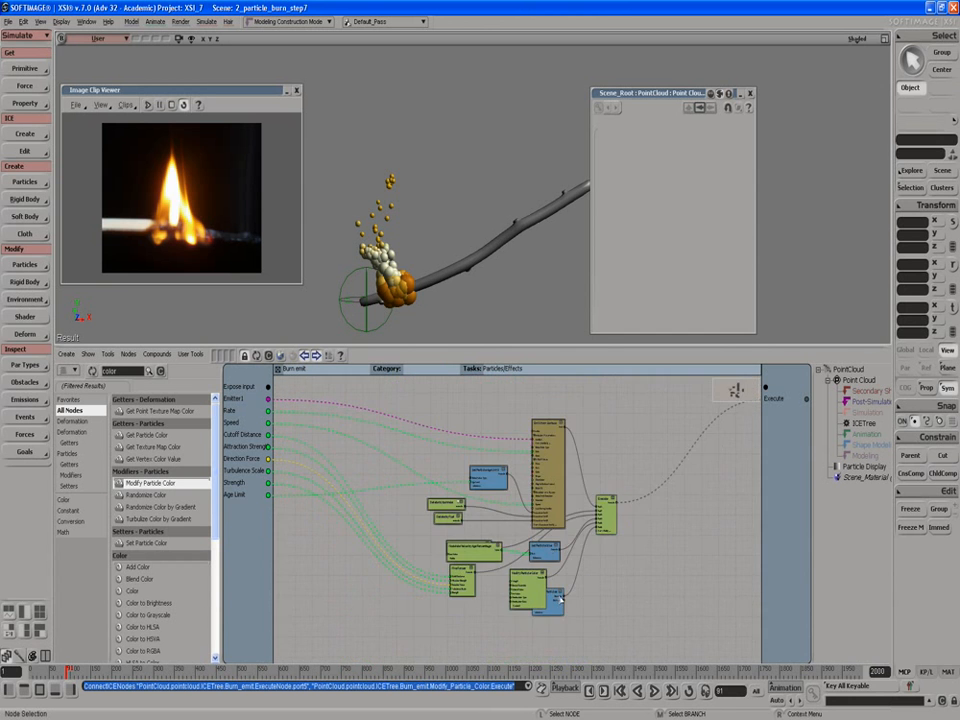
drag(559, 599, 597, 619)
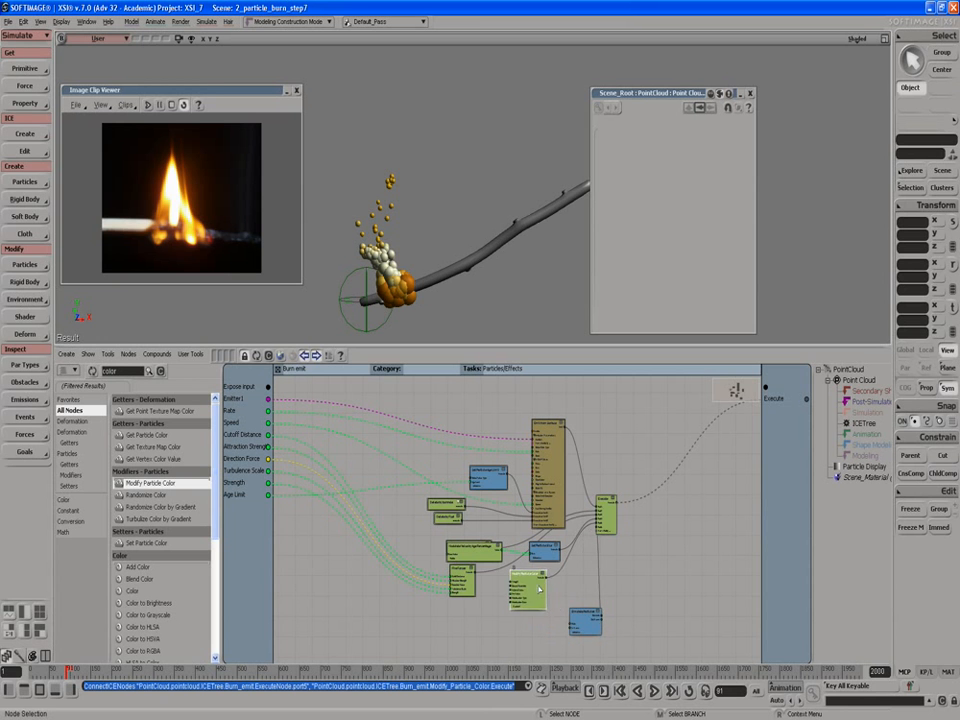
drag(538, 566, 581, 569)
drag(478, 553, 506, 585)
drag(544, 551, 556, 552)
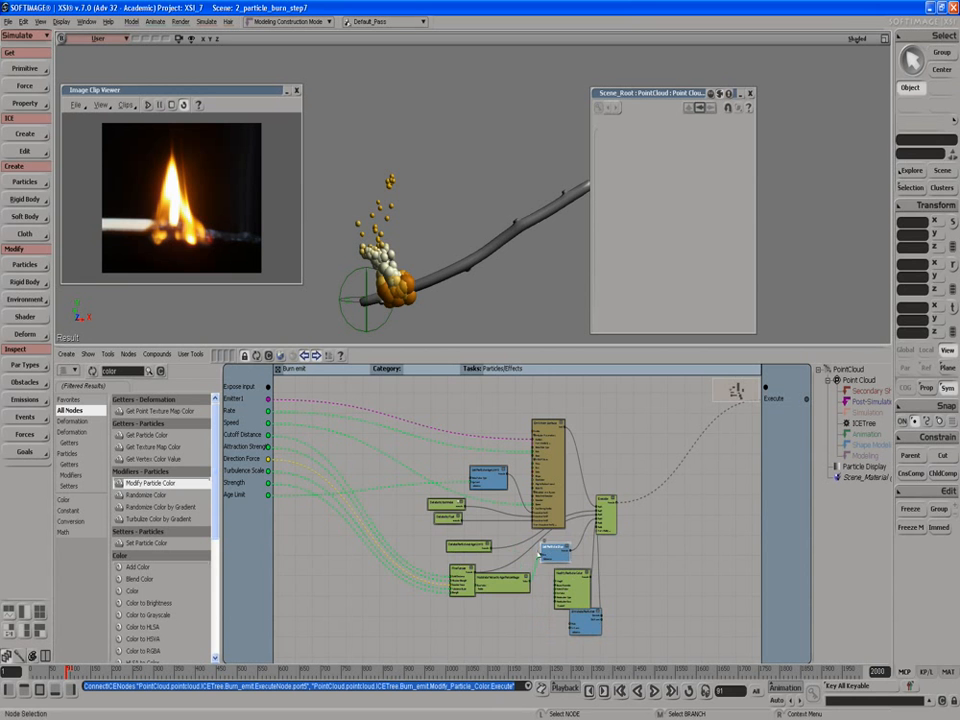
drag(467, 570, 458, 566)
Expose the Base Value and Profile parameters of Modulate Value by Age Percentage on the Burn emit compound.
scroll(461, 561, up, 2)
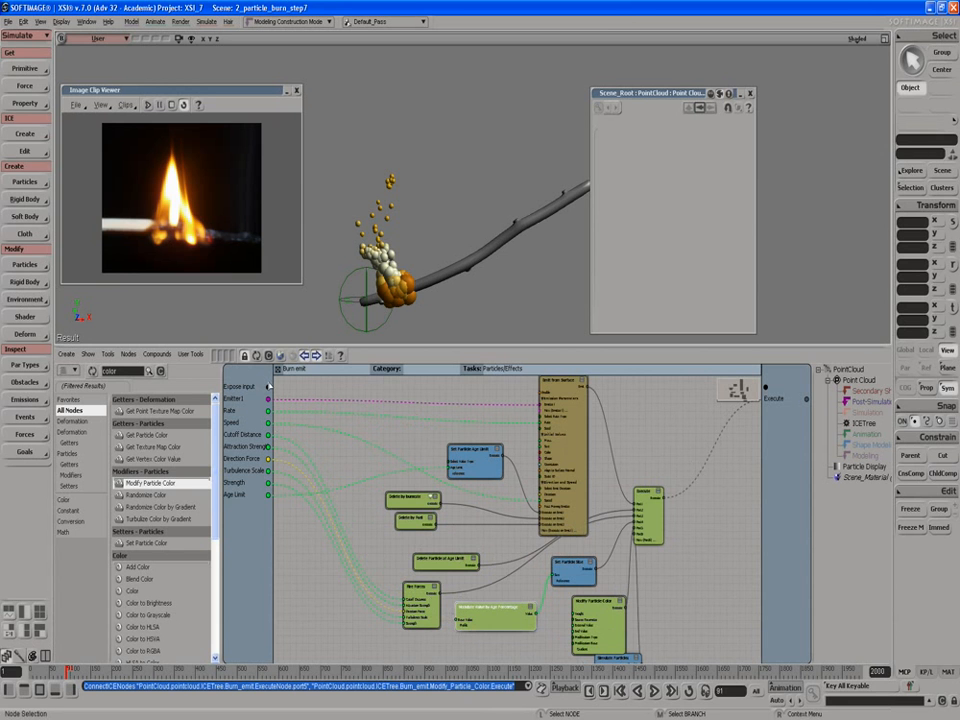
drag(268, 386, 446, 617)
drag(268, 387, 465, 630)
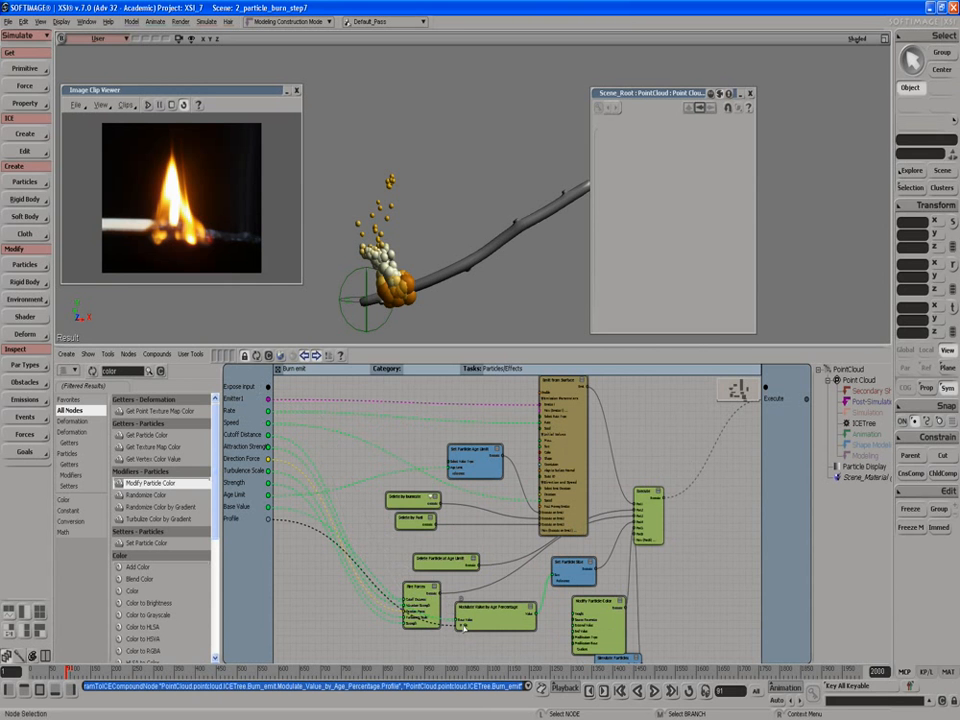
Expose Modify Particle Color's Gradient parameter on the Burn emit compound and leave the compound.
scroll(563, 615, up, 2)
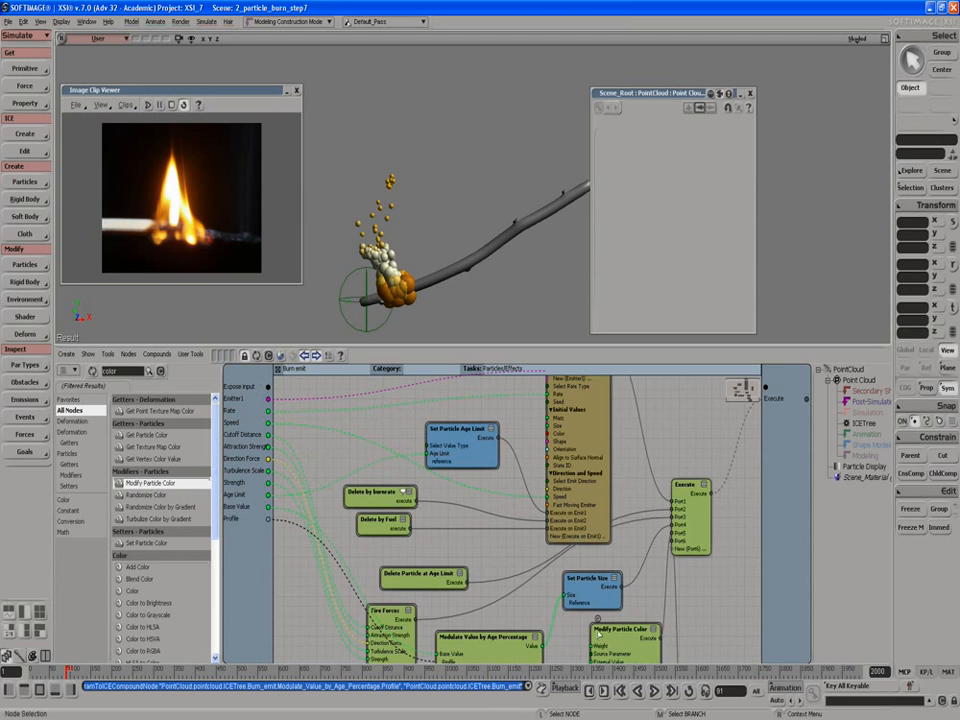
drag(605, 639, 595, 642)
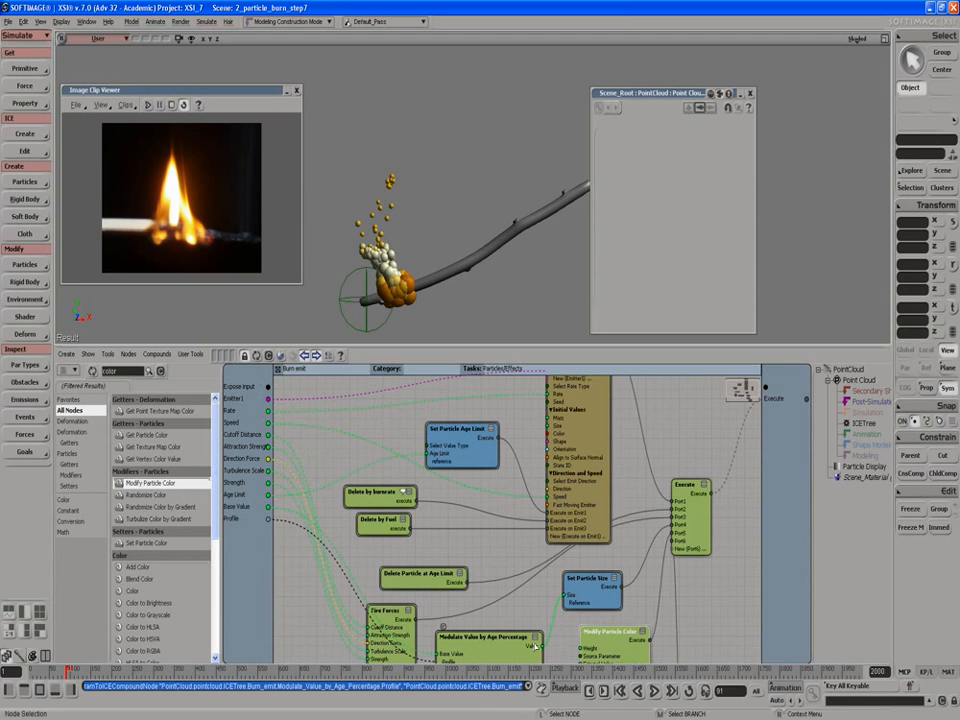
key(s)
drag(534, 644, 460, 540)
scroll(461, 540, up, 2)
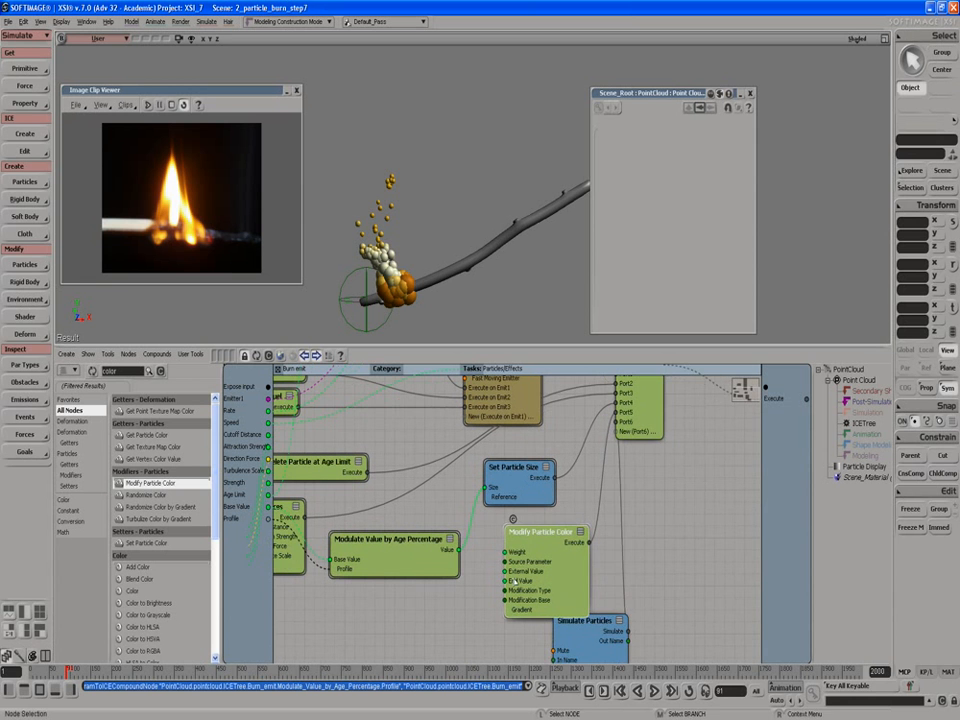
drag(585, 641, 603, 643)
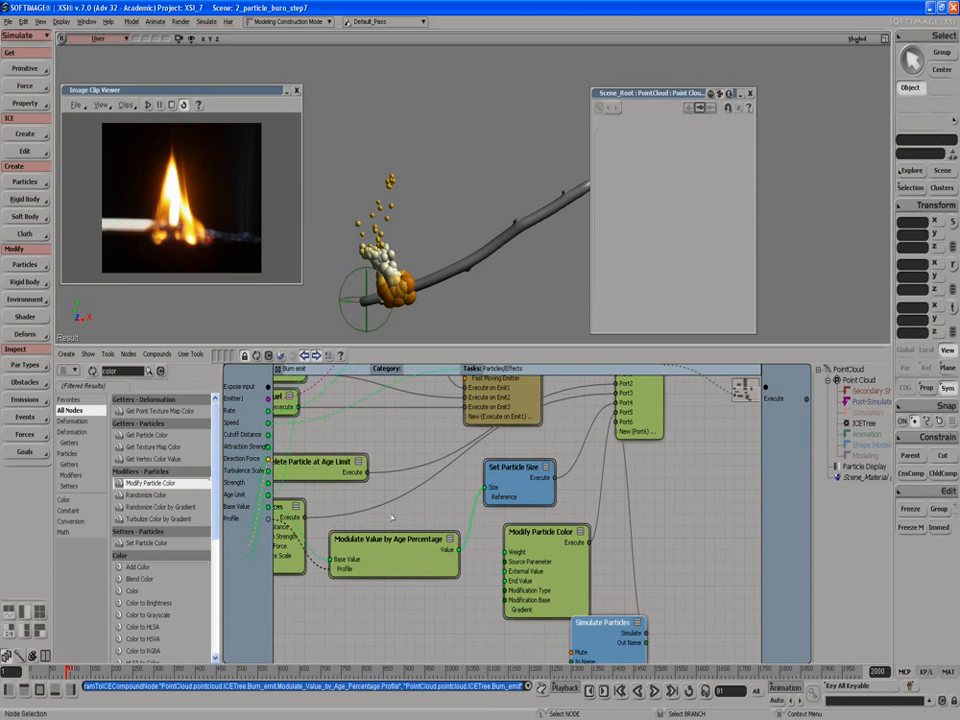
drag(268, 387, 516, 618)
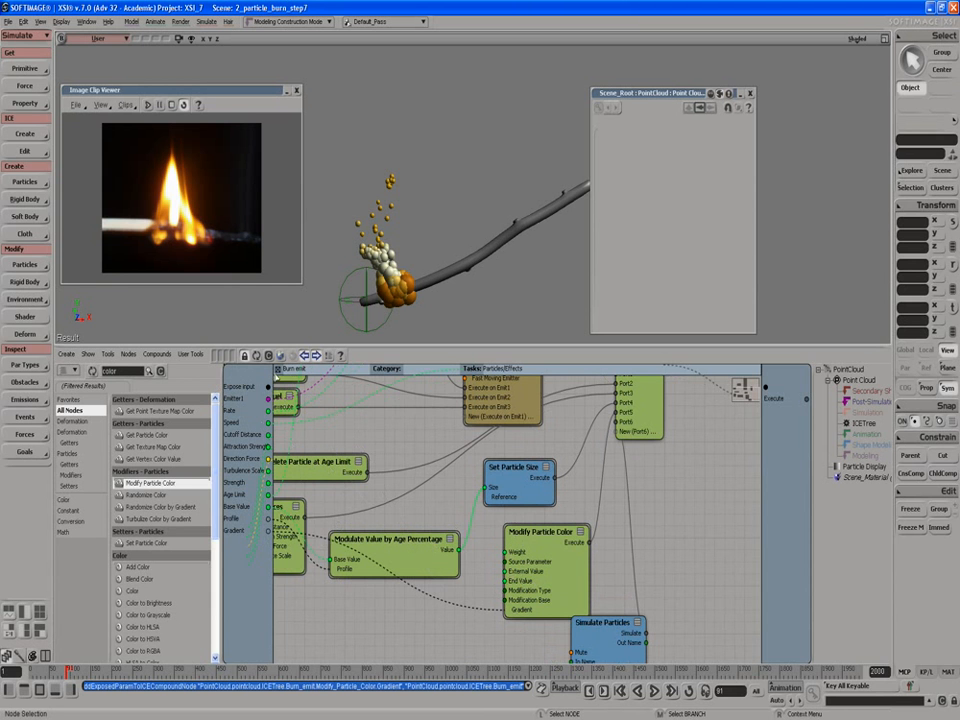
click(278, 370)
Review the Burn emit compound's exposed parameters in its property page, and realign the Get Stick node with the compound.
double_click(511, 491)
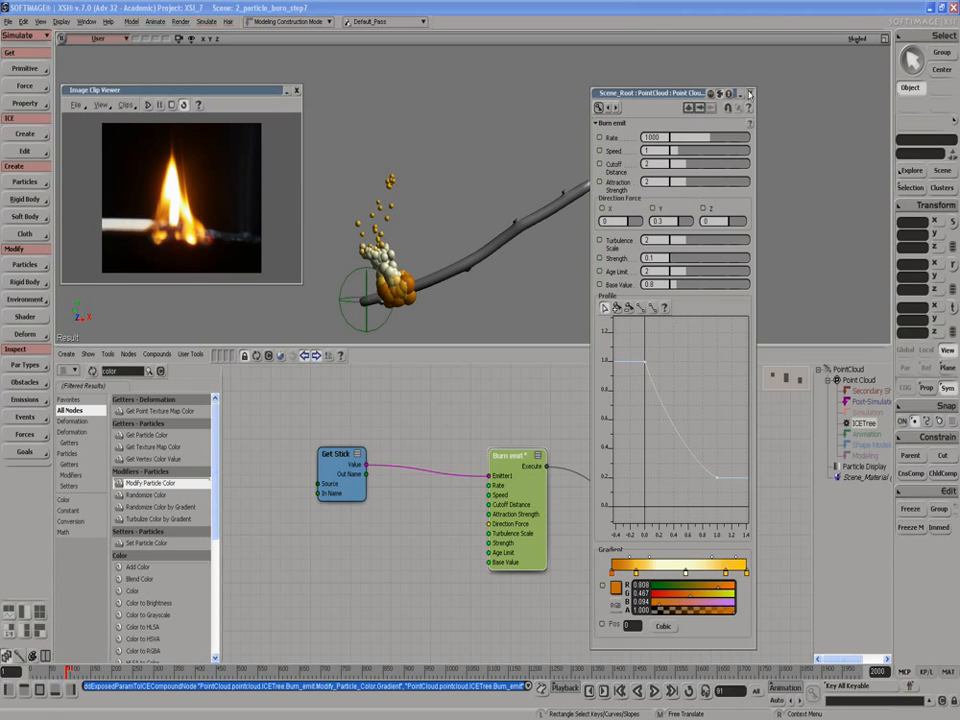
click(751, 93)
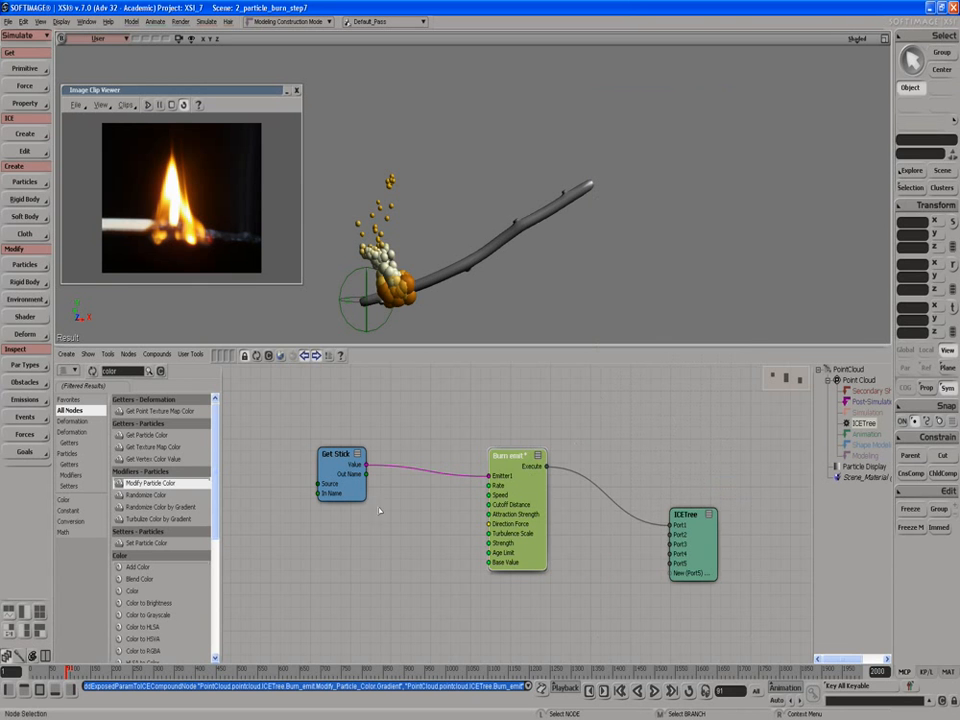
drag(340, 484, 349, 496)
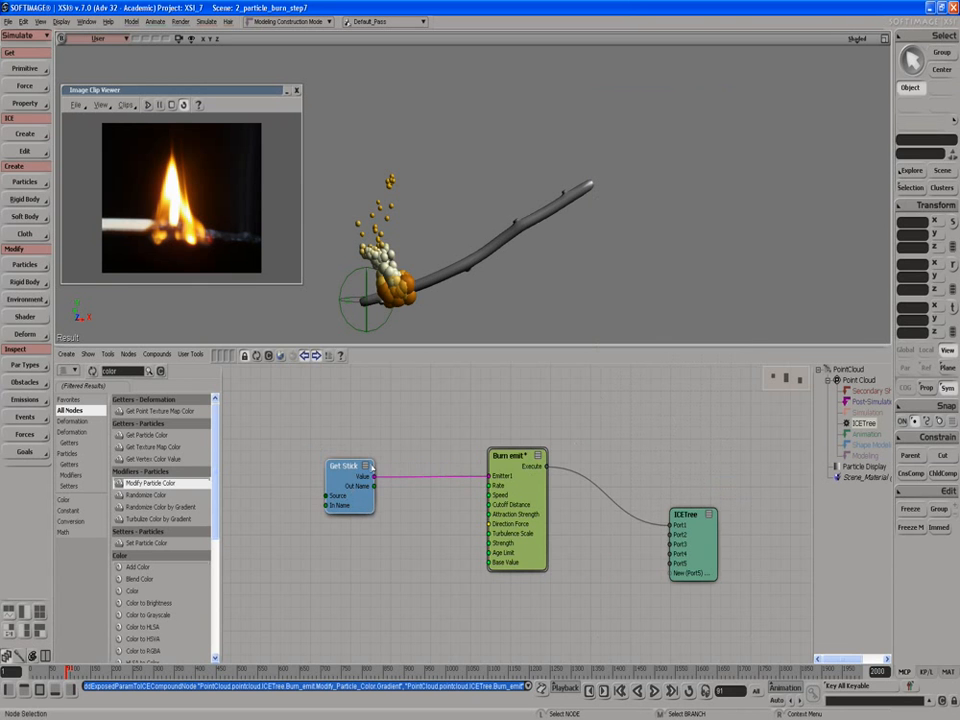
right_click(514, 479)
click(514, 468)
right_click(503, 468)
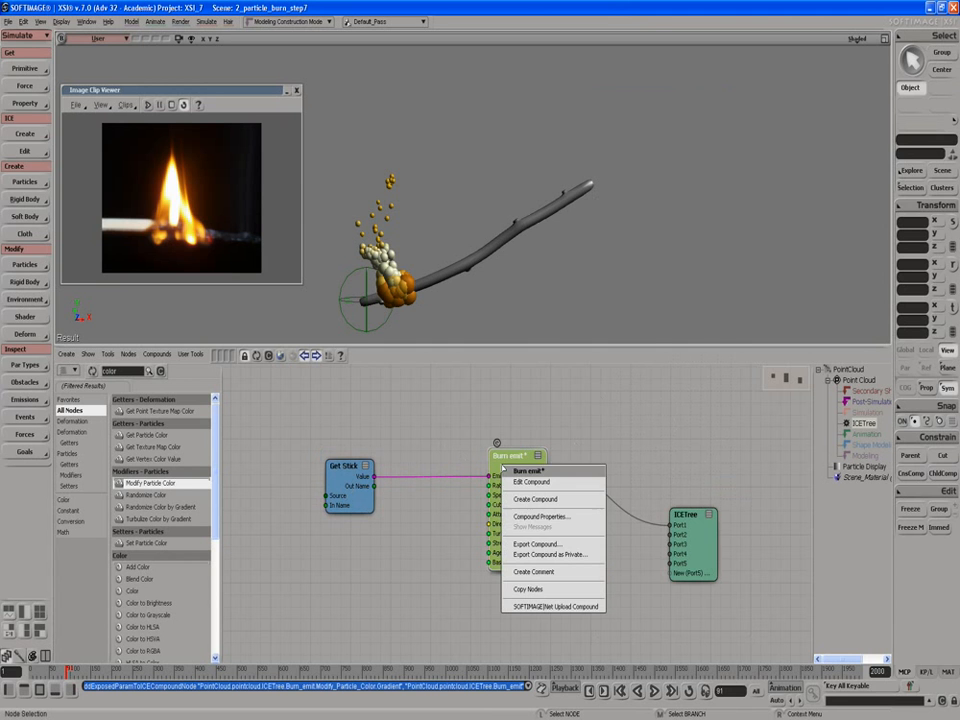
click(520, 545)
click(667, 409)
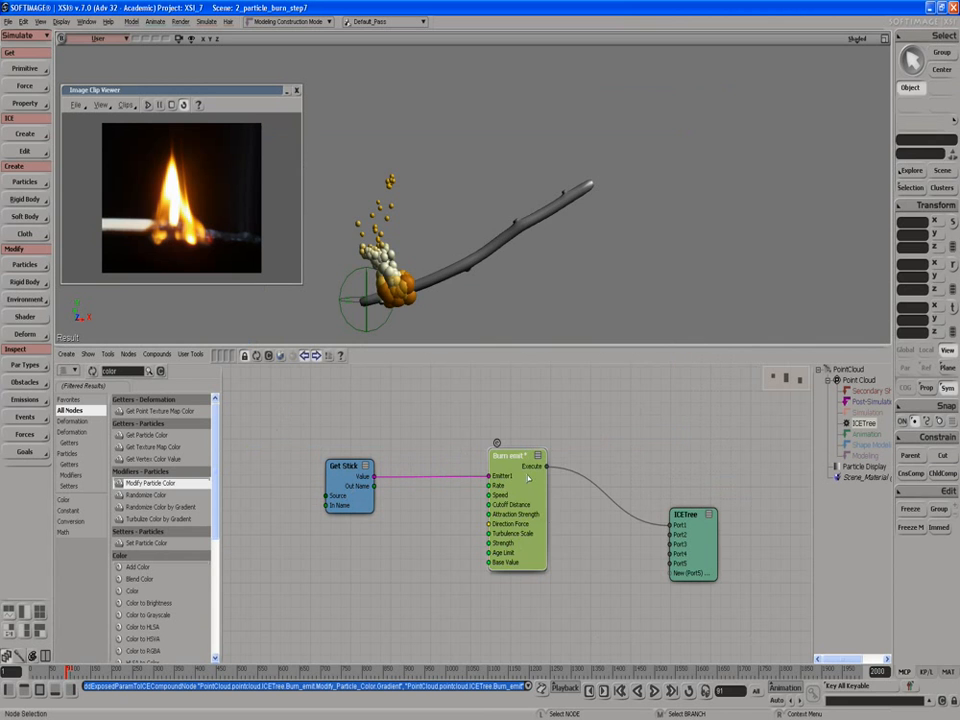
Set the Burn emit compound's minor version number to 2 in its compound properties.
right_click(514, 475)
click(500, 469)
right_click(500, 469)
click(515, 516)
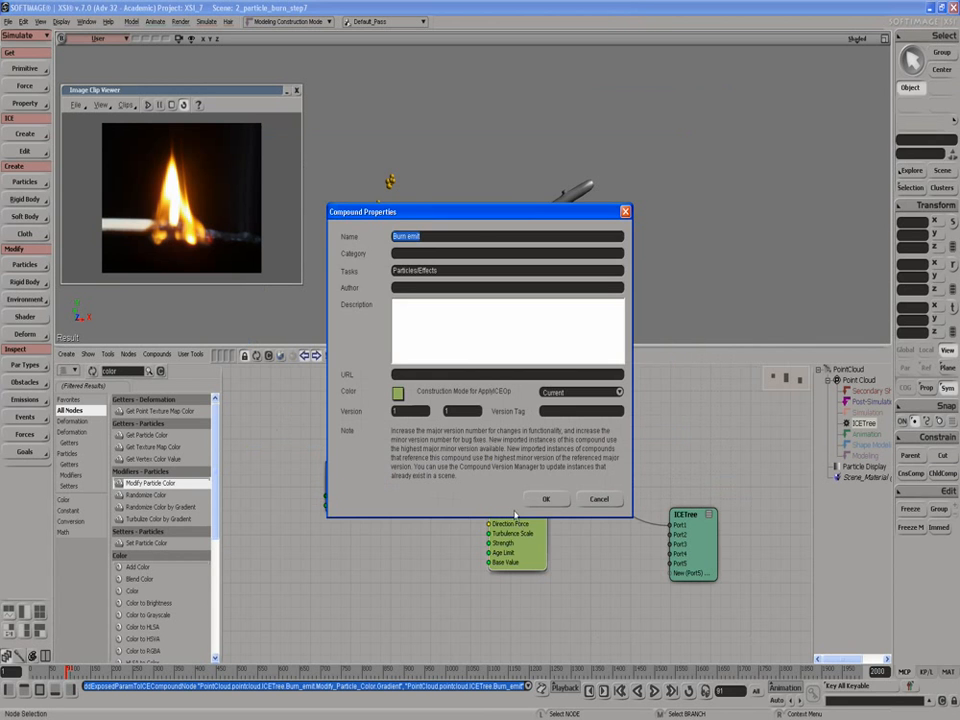
click(459, 409)
click(546, 498)
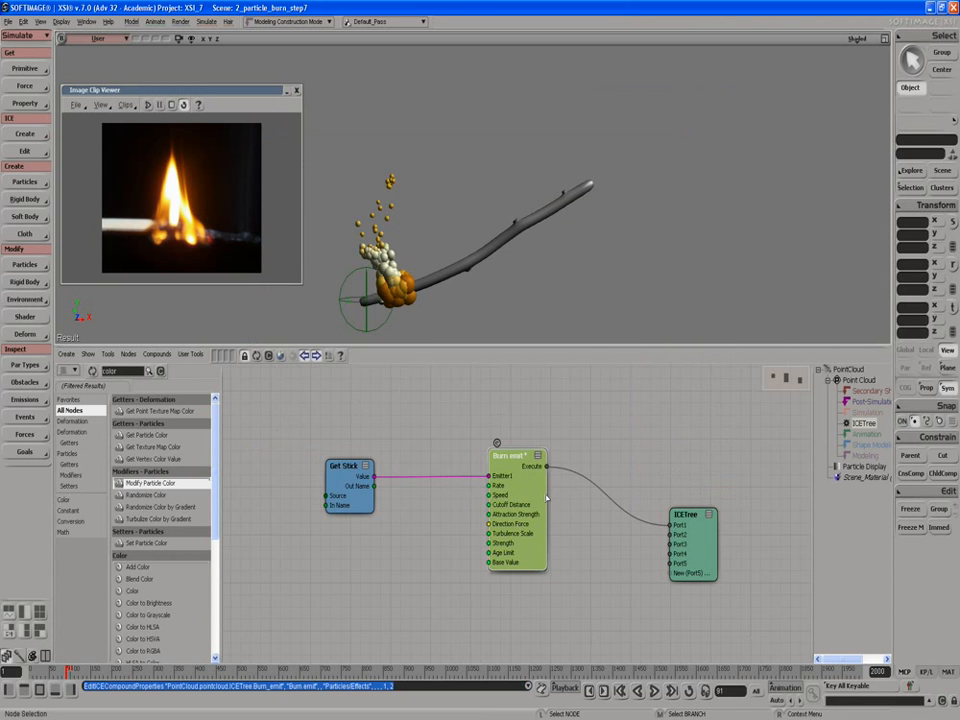
Export the Burn emit compound to the Compounds folder as Burn emit.1.2.
right_click(512, 466)
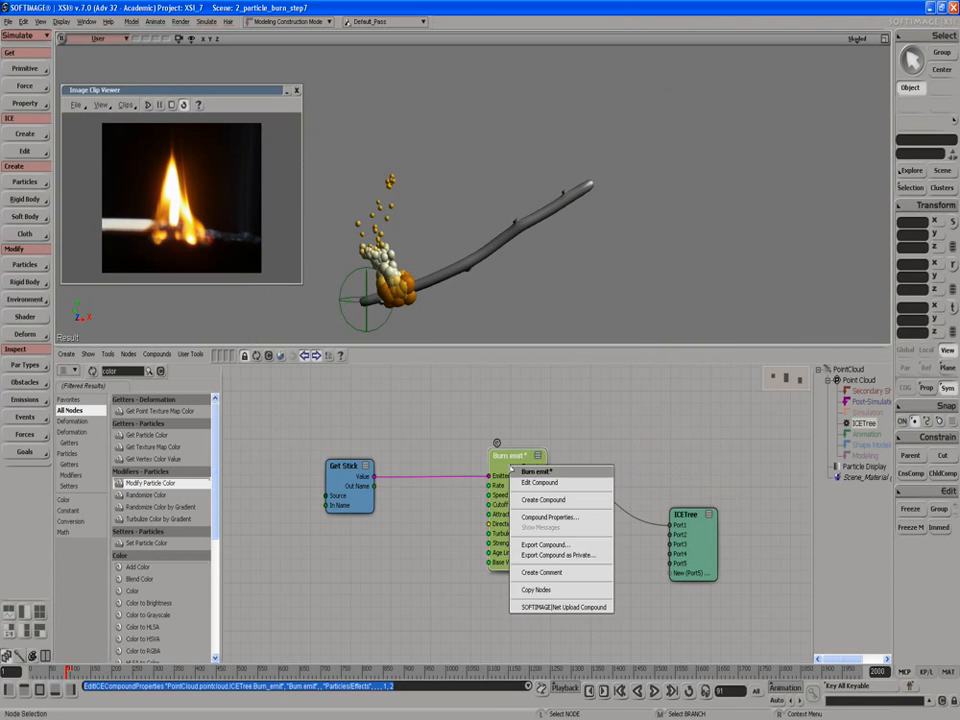
click(535, 545)
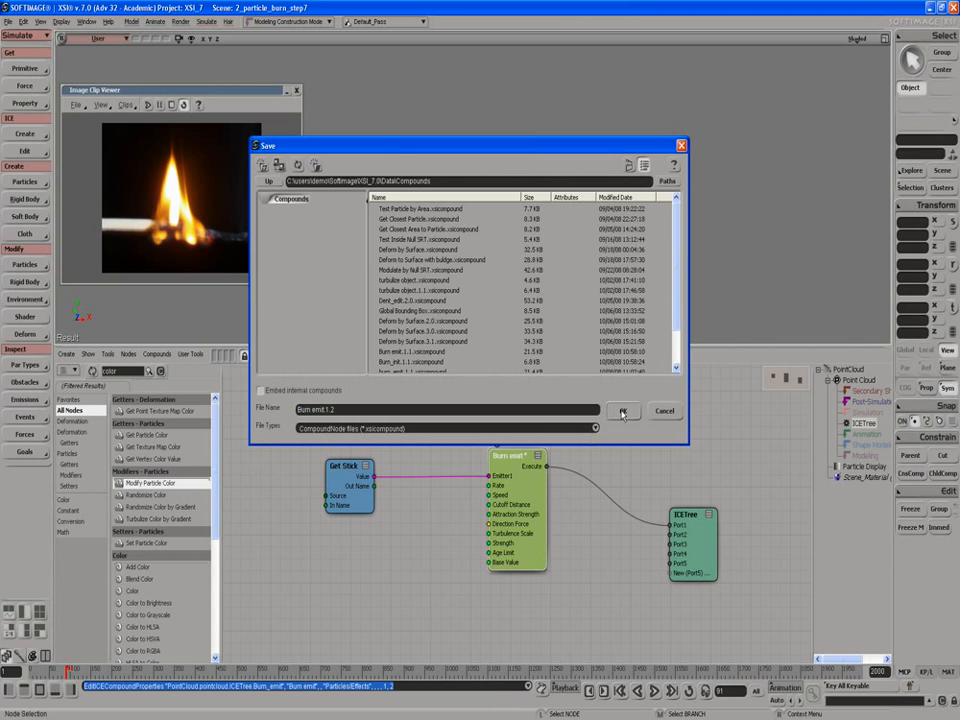
click(622, 413)
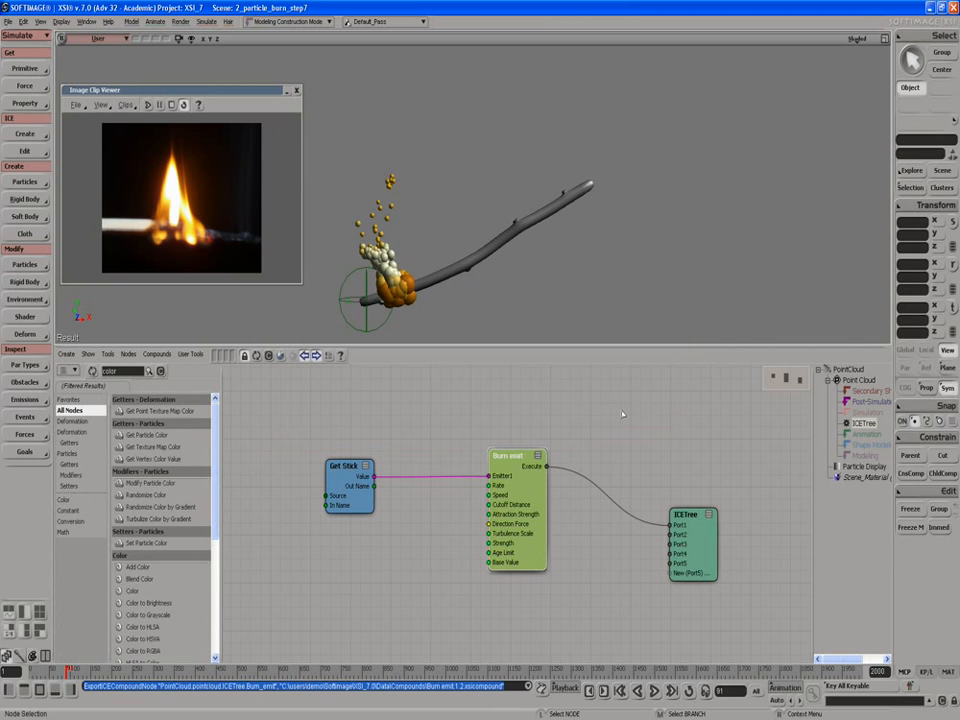
Check which versions of the Burn emit compound are available, and shift the Get Stick and Burn emit nodes slightly in the graph.
right_click(510, 476)
mouse_move(533, 525)
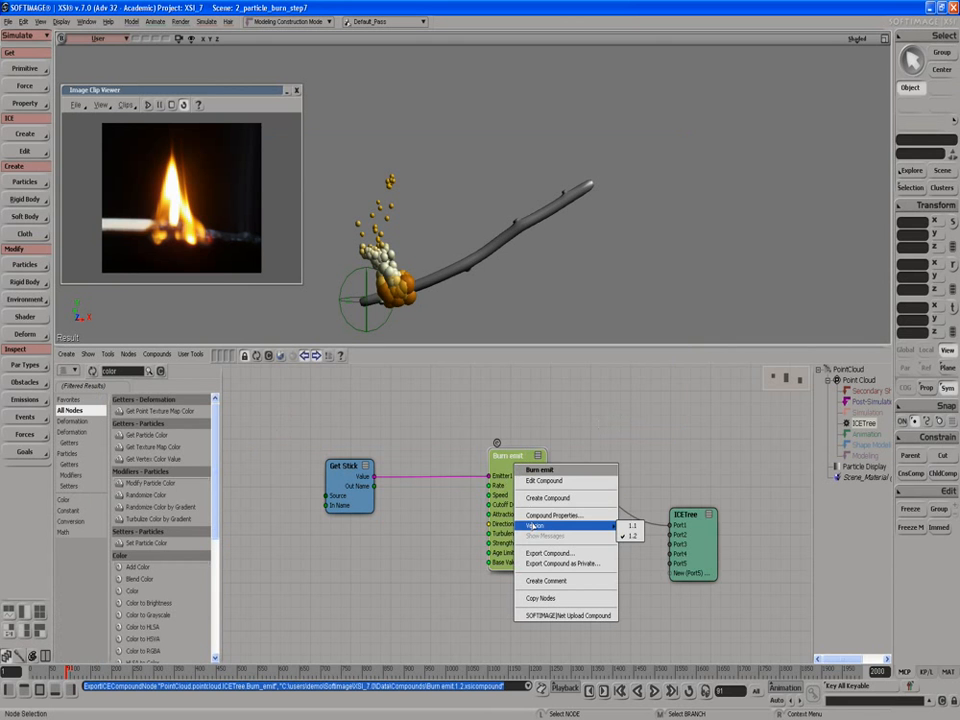
click(631, 525)
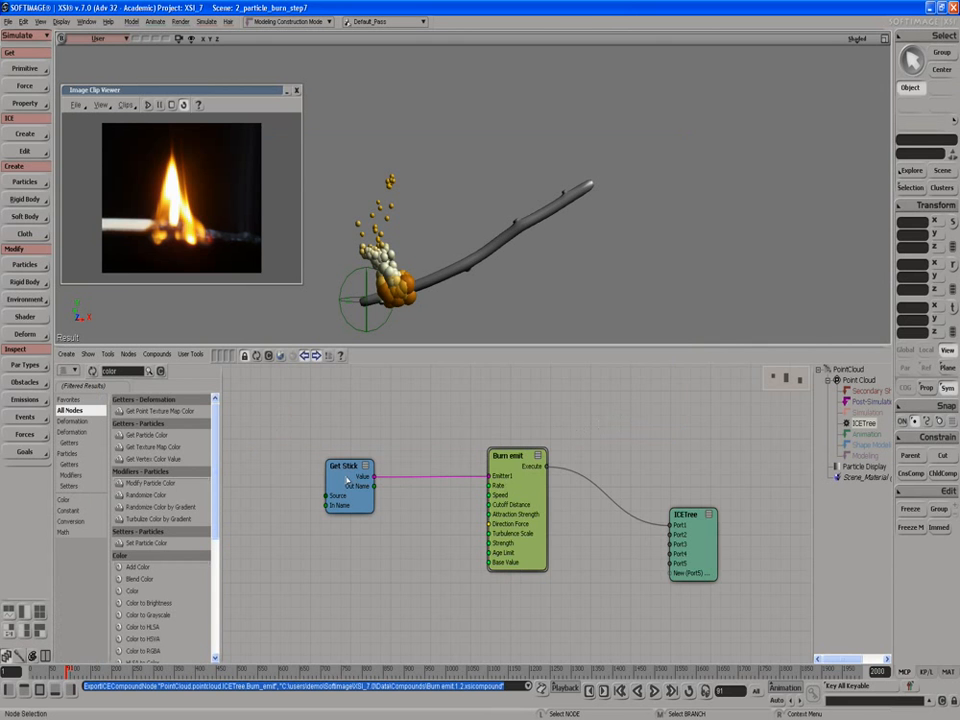
drag(348, 480, 358, 485)
drag(525, 473, 533, 495)
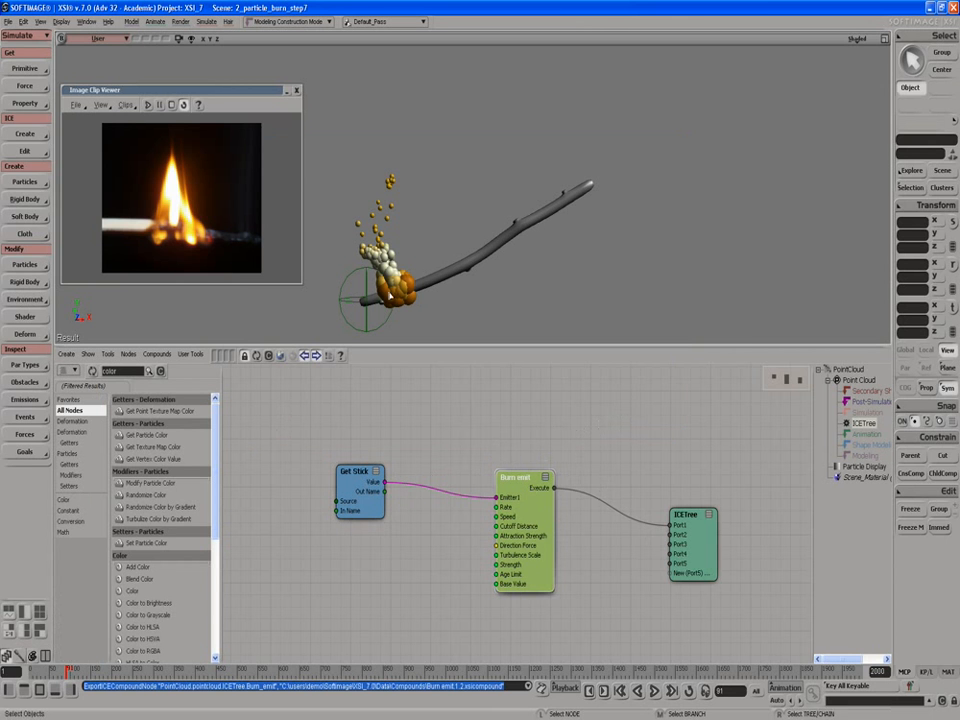
Draw a render region around the flame particles at the burning end of the stick.
drag(326, 141, 461, 332)
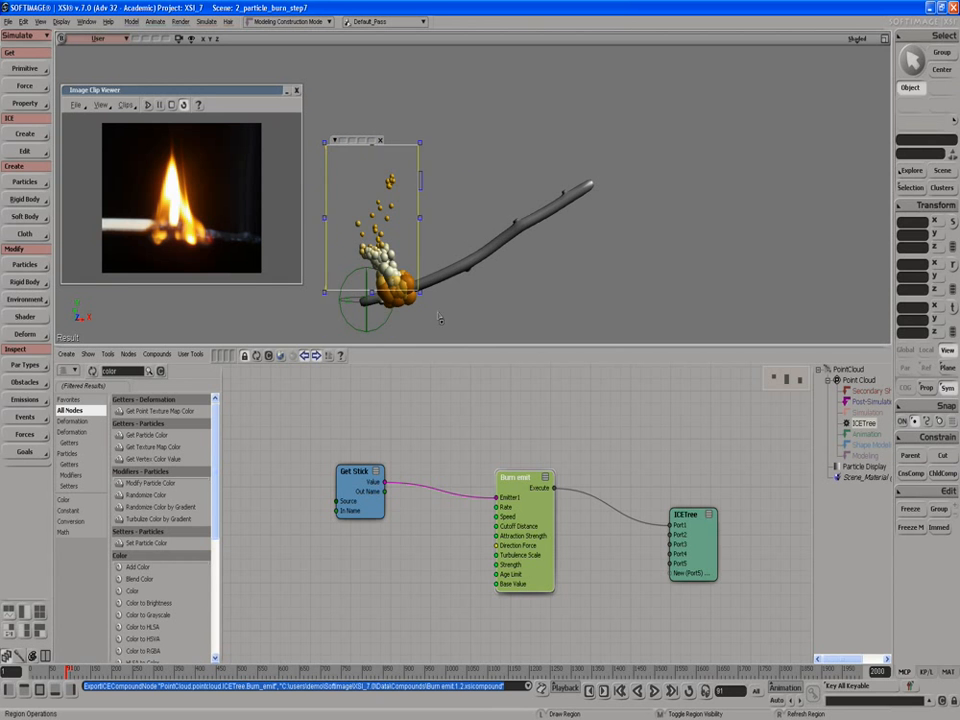